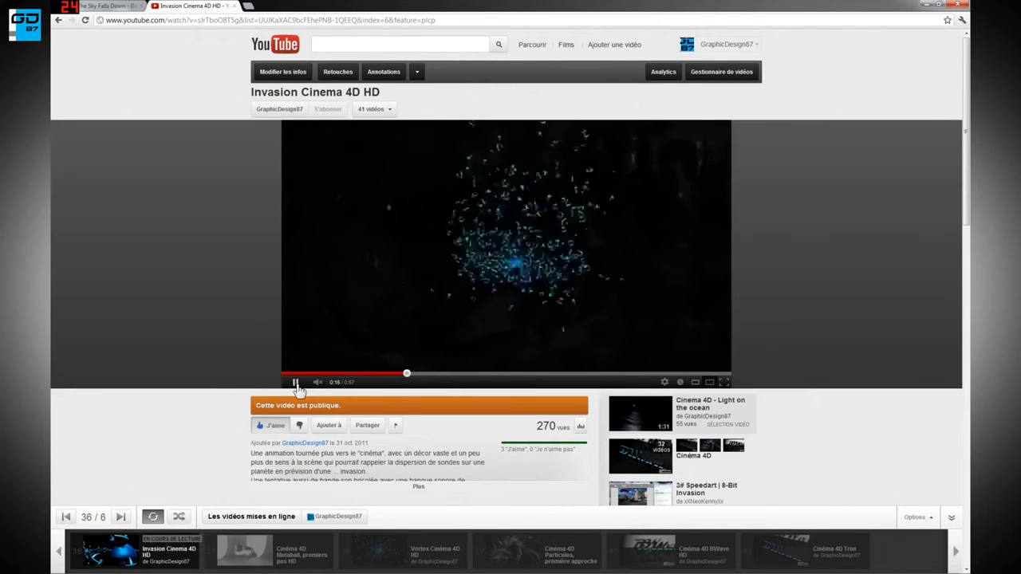
# Pause the Invasion Cinema 4D HD video and switch from the browser to Cinema 4D
pyautogui.click(295, 383)
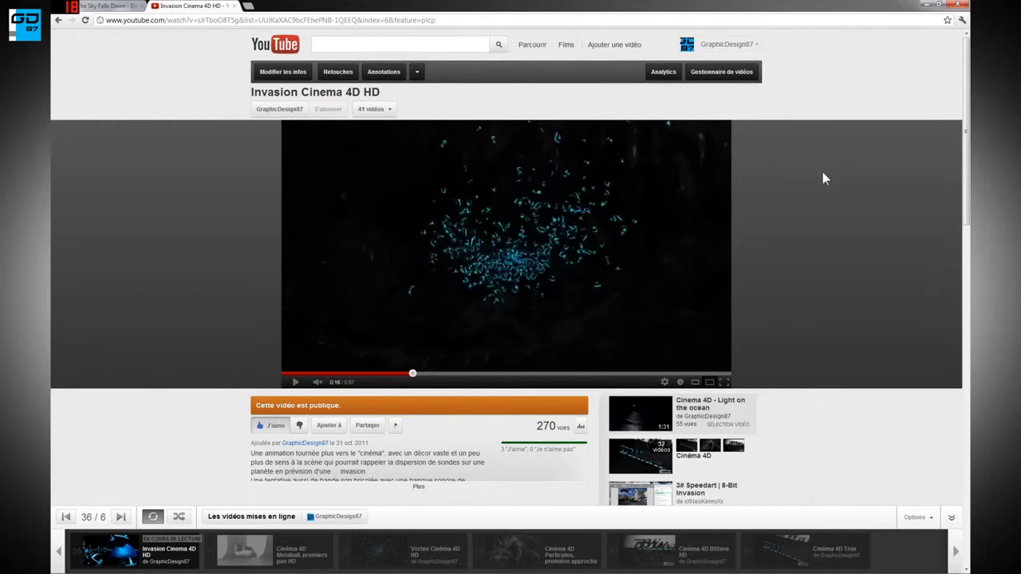
pyautogui.click(927, 5)
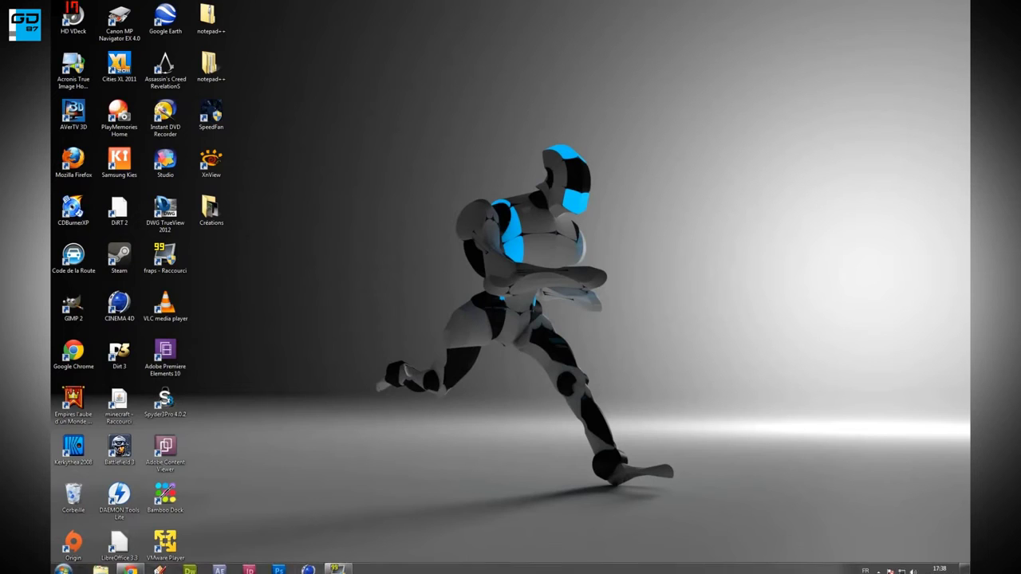
pyautogui.click(308, 564)
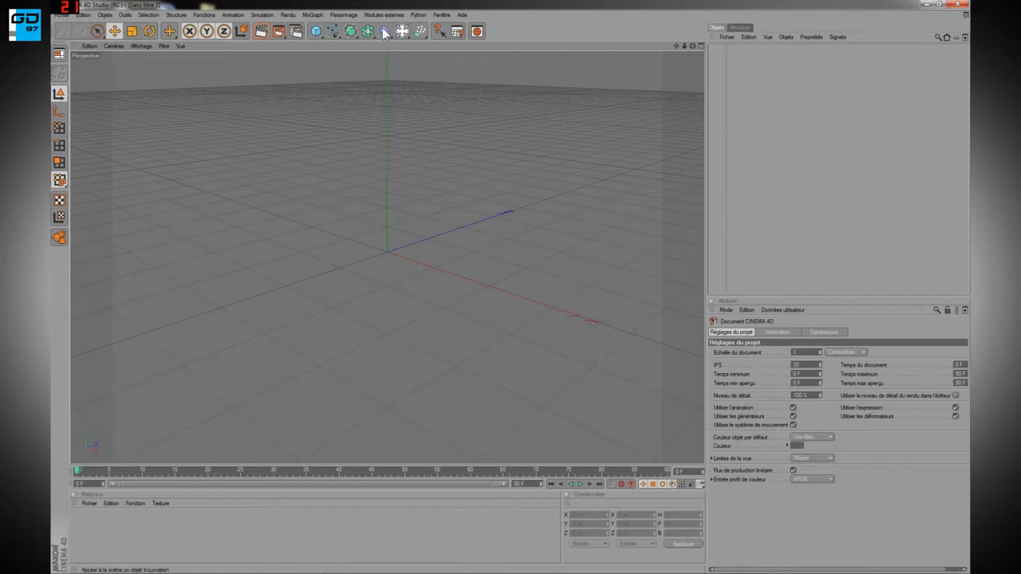
# Add a sphere to the empty scene and set its radius to 40 cm
pyautogui.click(319, 31)
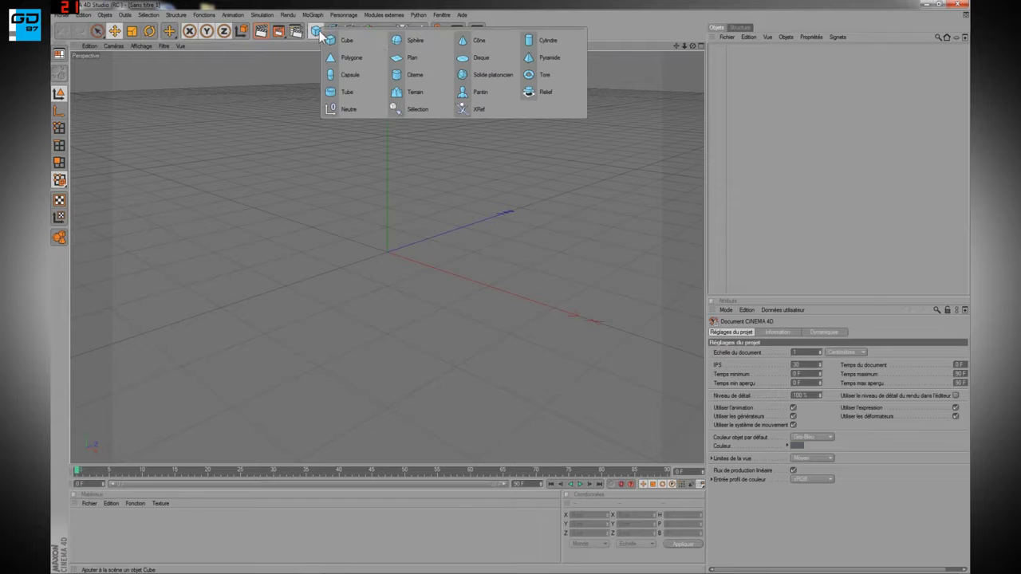
pyautogui.click(408, 42)
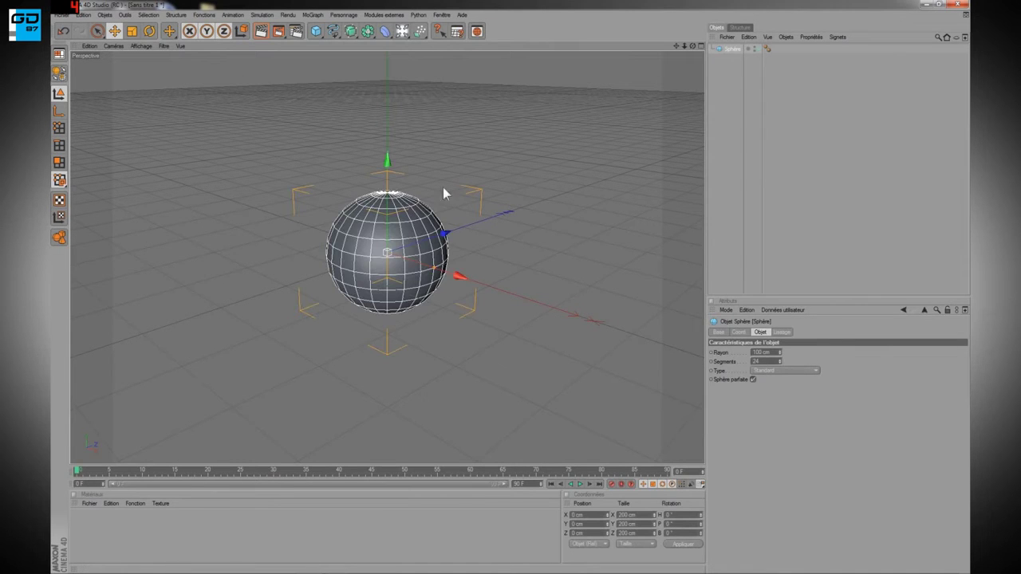
pyautogui.keyDown('alt'); pyautogui.moveTo(524, 275); pyautogui.dragTo(606, 271); pyautogui.keyUp('alt')
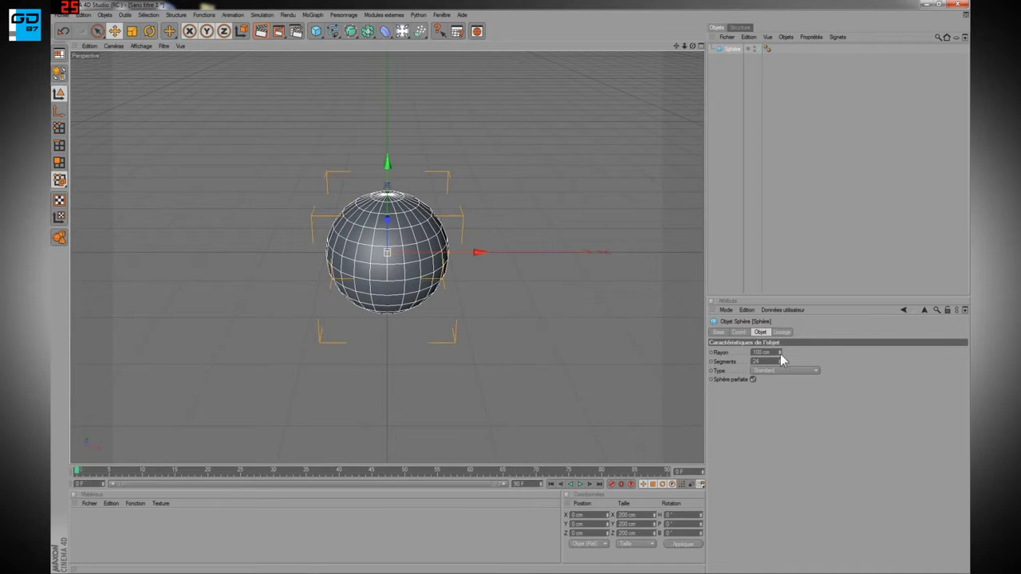
pyautogui.moveTo(779, 353); pyautogui.dragTo(779, 352)
pyautogui.doubleClick(756, 353)
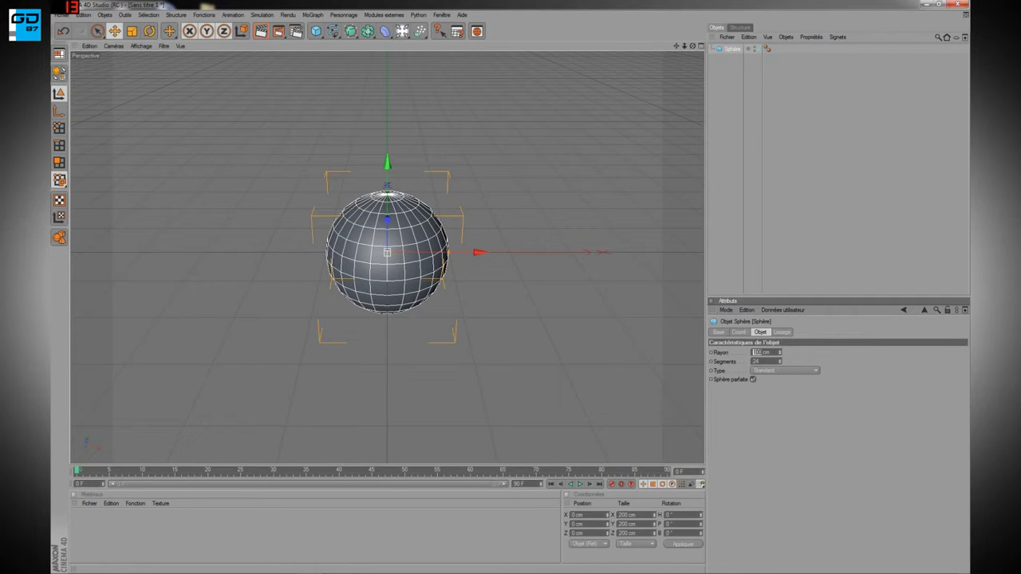
pyautogui.write('40')
pyautogui.press('Return')
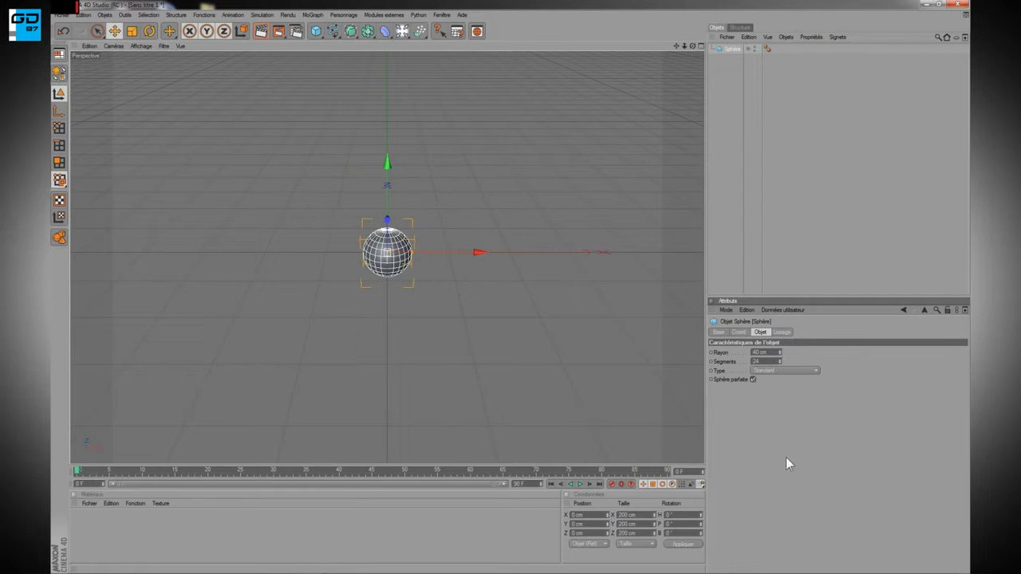
# Set the sphere's segment count to 30
pyautogui.scroll(3, 424, 299)
pyautogui.scroll(3, 425, 305)
pyautogui.keyDown('alt'); pyautogui.moveTo(424, 305); pyautogui.dragTo(395, 351); pyautogui.keyUp('alt')
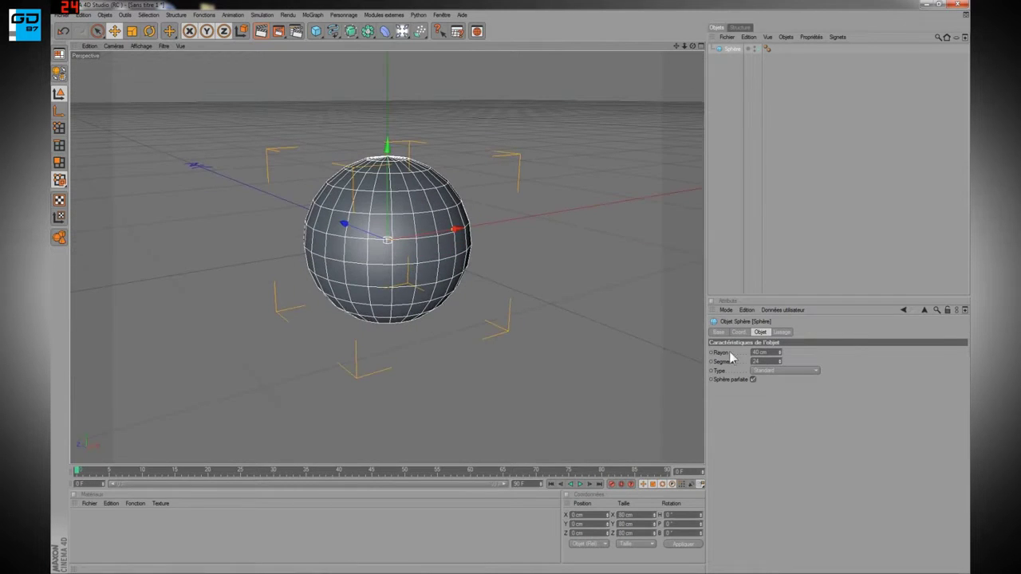
pyautogui.doubleClick(756, 362)
pyautogui.write('30')
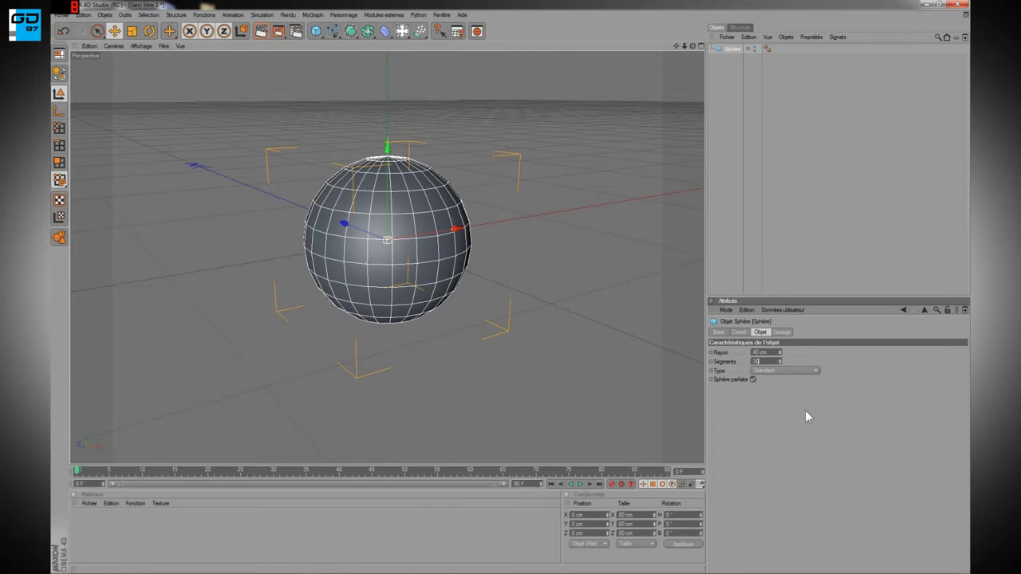
pyautogui.press('Return')
# Raise the sphere along the Y axis to about 37 cm and convert it to an editable polygon object
pyautogui.keyDown('alt'); pyautogui.moveTo(684, 269); pyautogui.dragTo(486, 242); pyautogui.keyUp('alt')
pyautogui.moveTo(386, 151); pyautogui.dragTo(388, 79)
pyautogui.keyDown('alt'); pyautogui.moveTo(469, 91); pyautogui.dragTo(470, 127); pyautogui.keyUp('alt')
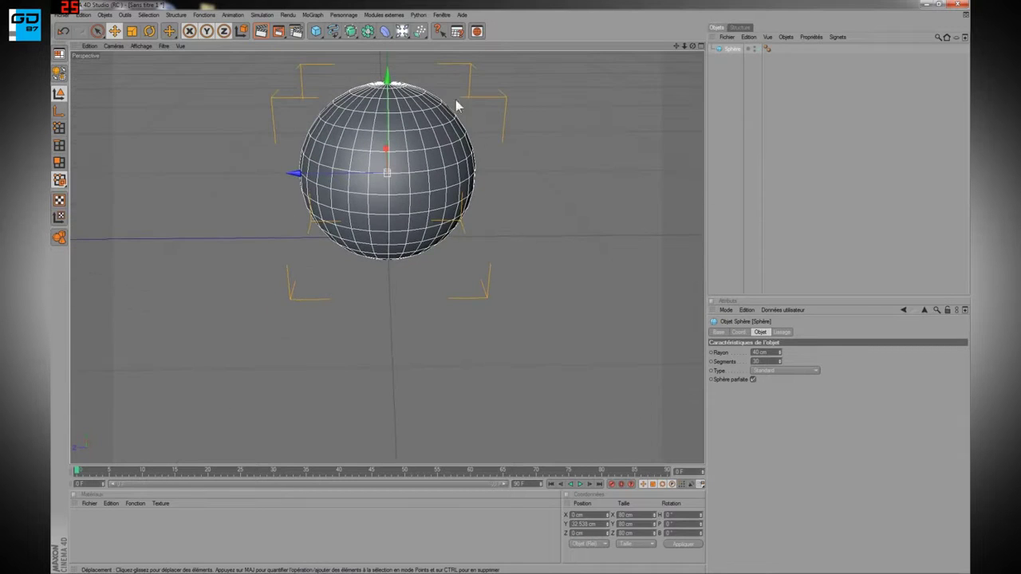
pyautogui.moveTo(390, 77); pyautogui.dragTo(389, 68)
pyautogui.keyDown('alt'); pyautogui.moveTo(389, 68); pyautogui.dragTo(387, 148, button='middle'); pyautogui.keyUp('alt')
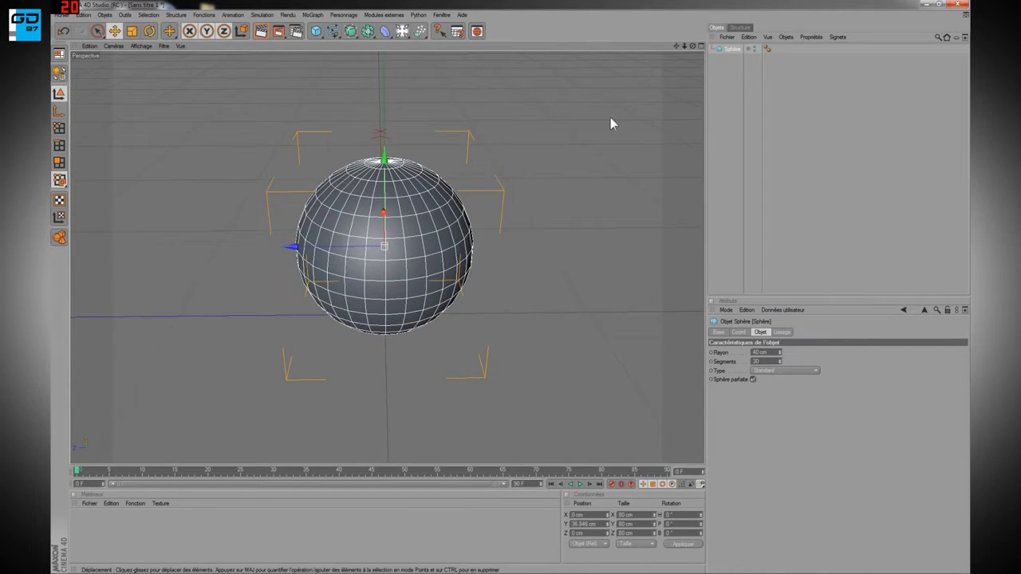
pyautogui.scroll(-3, 610, 118)
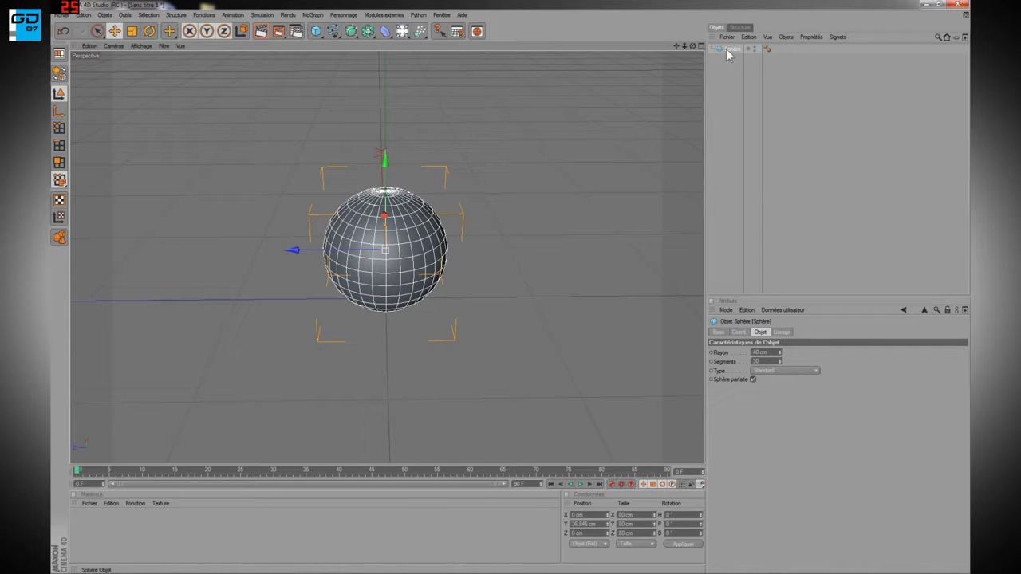
pyautogui.press('c')
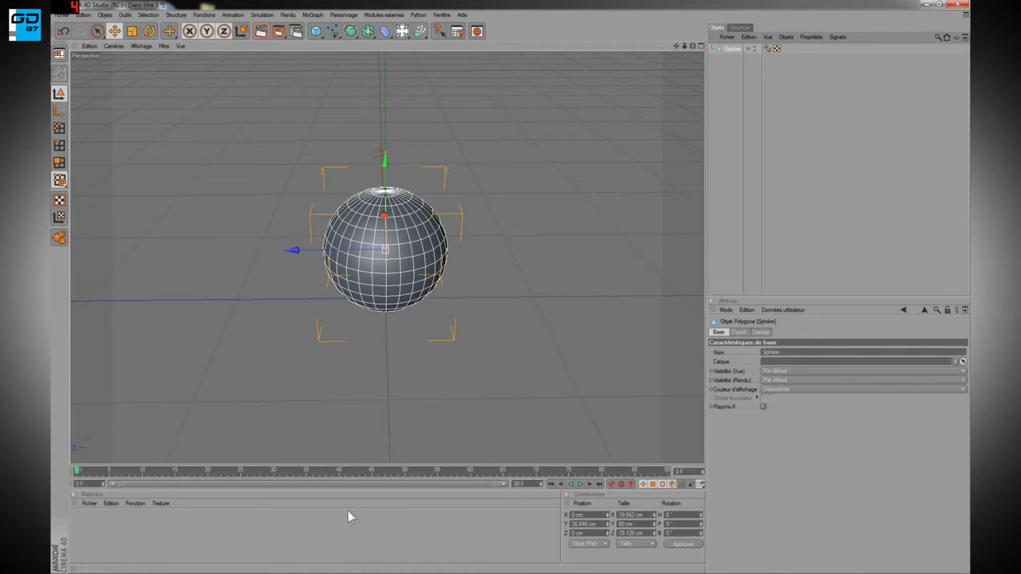
# Create a new material with a black colour and enable its reflection at 10% intensity
pyautogui.doubleClick(212, 545)
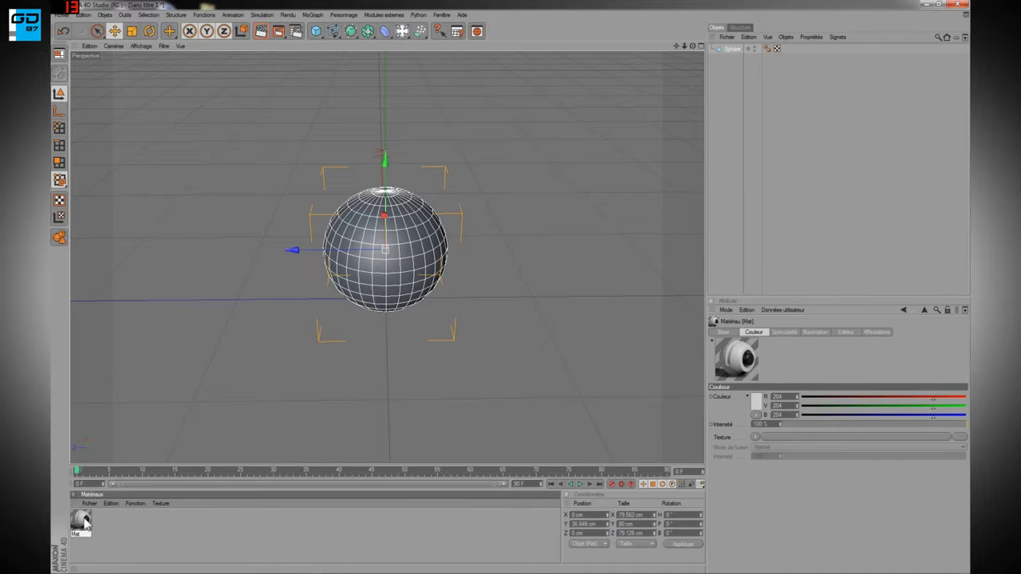
pyautogui.doubleClick(80, 521)
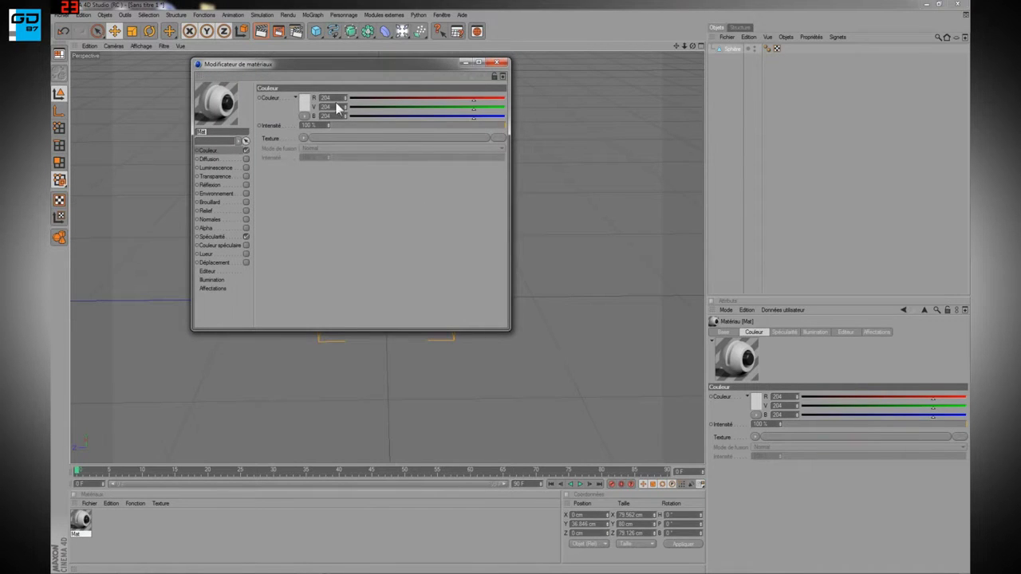
pyautogui.click(306, 102)
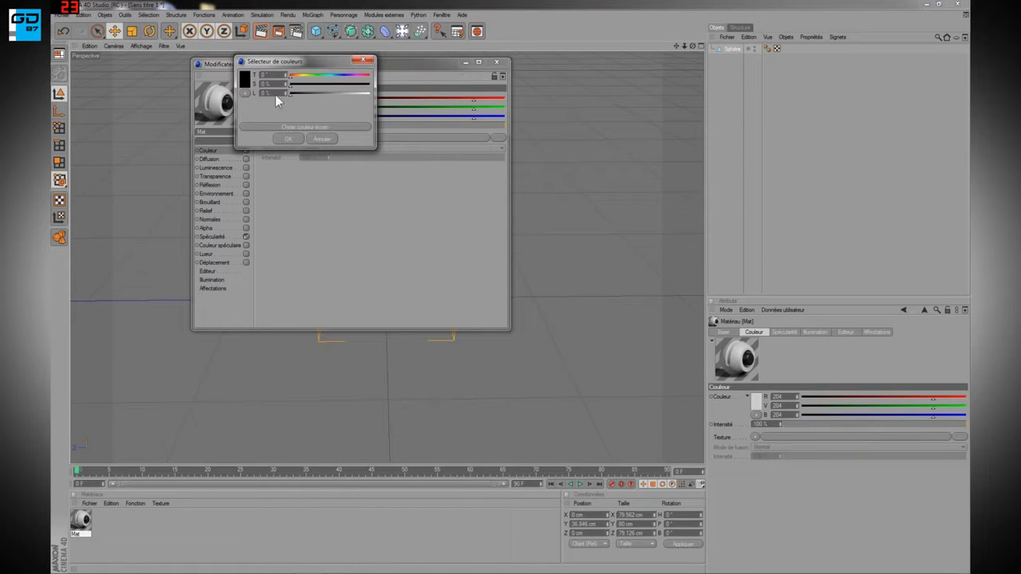
pyautogui.click(291, 139)
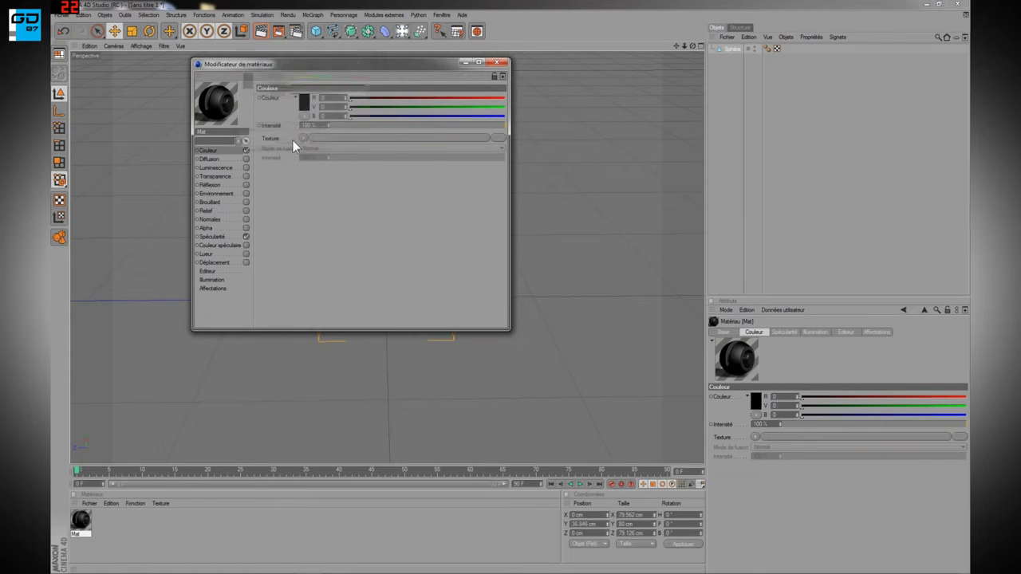
pyautogui.click(246, 184)
pyautogui.moveTo(374, 125); pyautogui.dragTo(354, 127)
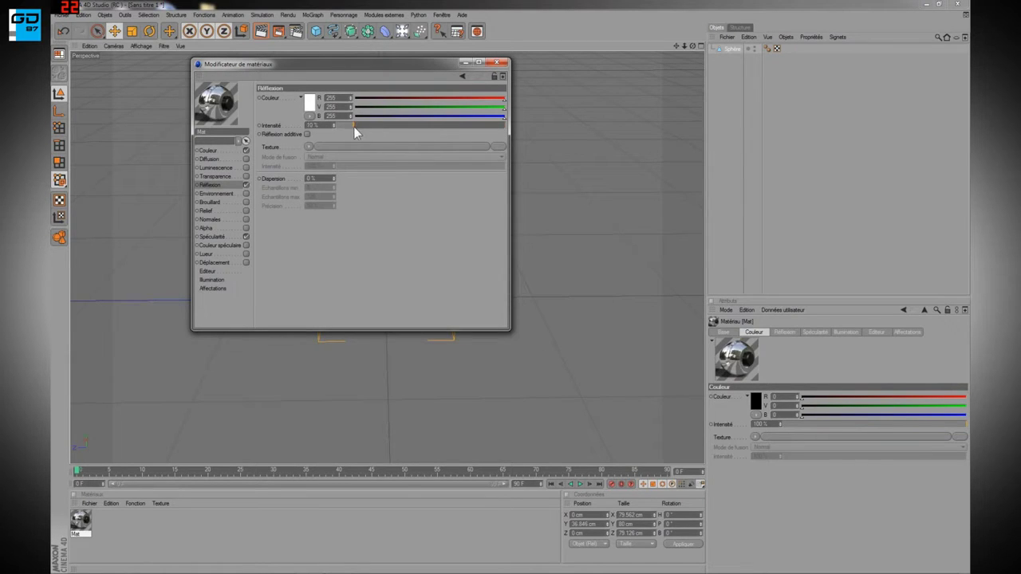
# Set the black material's specular width to 37% and height to 46%, and apply the material to the sphere
pyautogui.click(222, 236)
pyautogui.moveTo(380, 147)
pyautogui.mouseDown()
pyautogui.moveTo(410, 146)
pyautogui.moveTo(395, 137)
pyautogui.mouseUp()
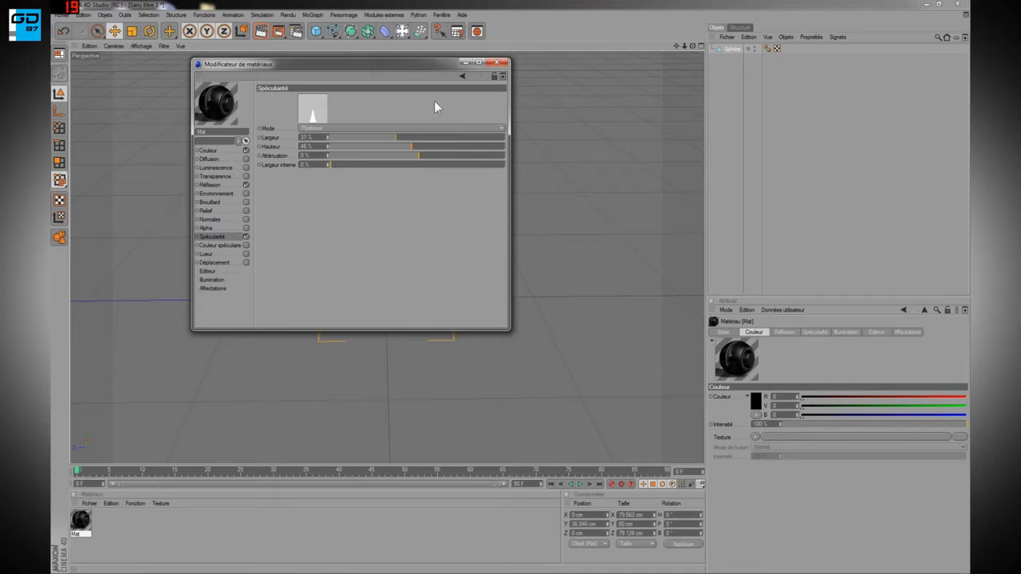
pyautogui.click(496, 62)
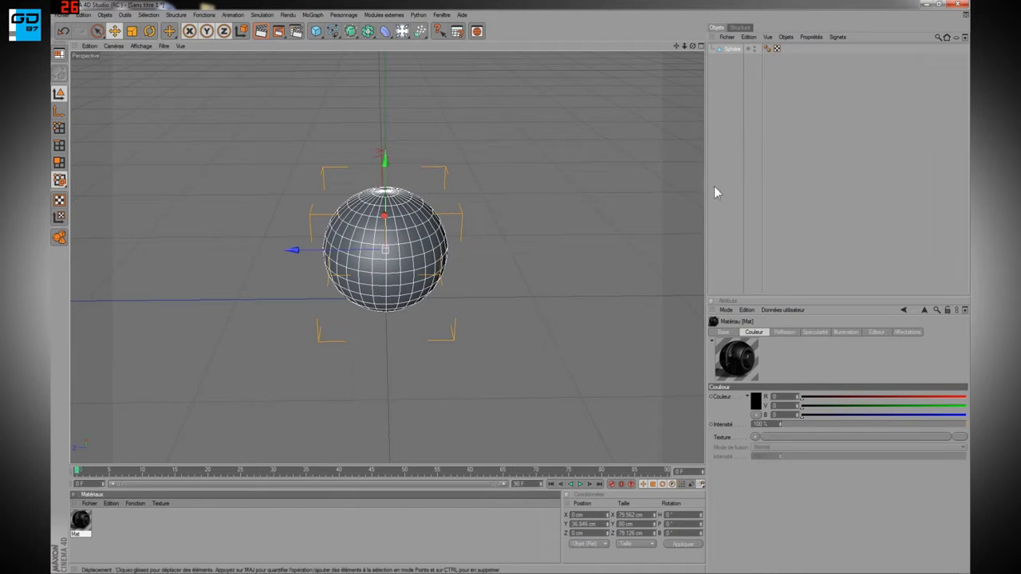
pyautogui.moveTo(83, 523); pyautogui.dragTo(412, 248)
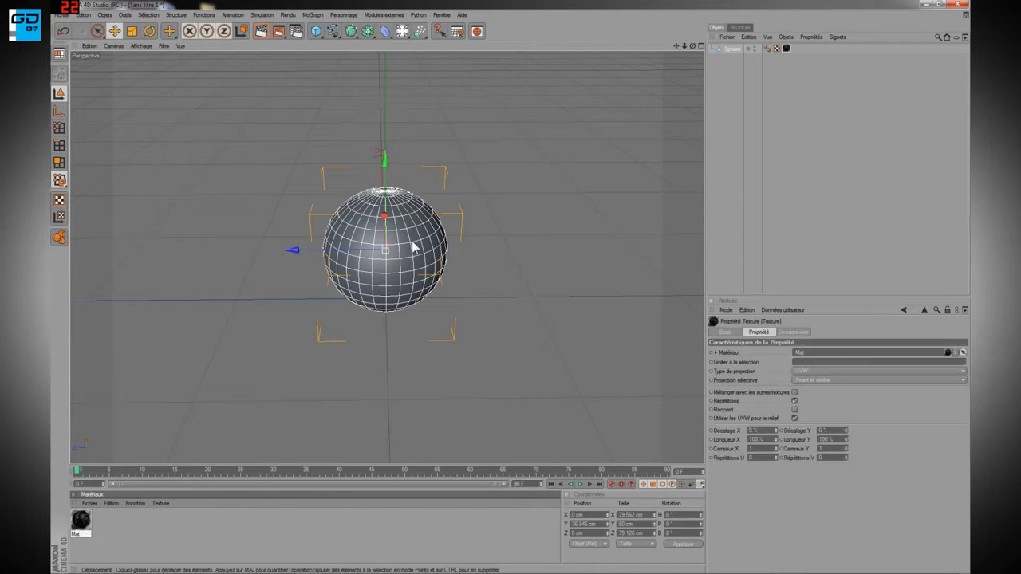
pyautogui.click(774, 102)
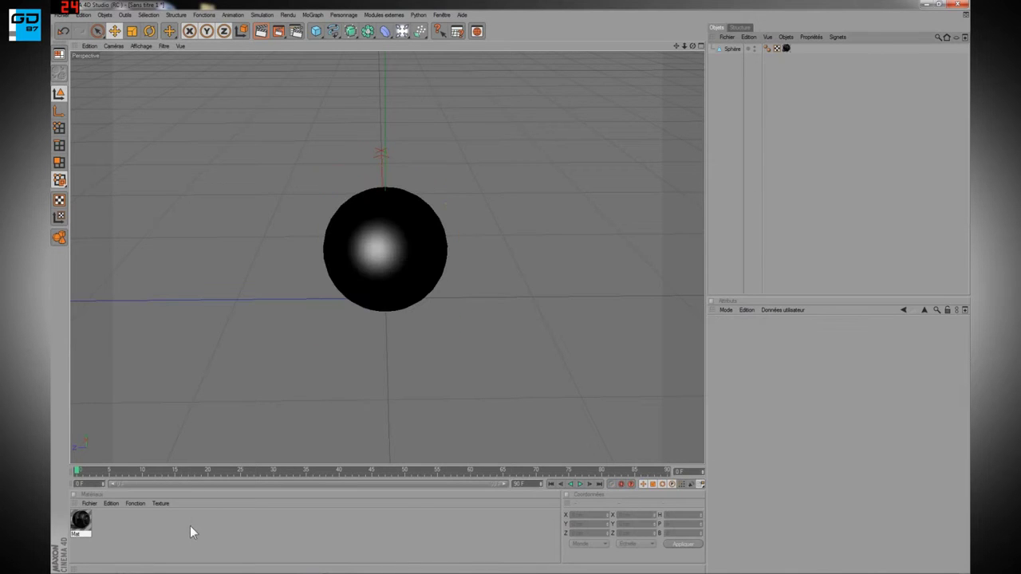
# Create a second material and set its colour to bright blue, RGB 0, 199, 255
pyautogui.doubleClick(190, 527)
pyautogui.doubleClick(83, 521)
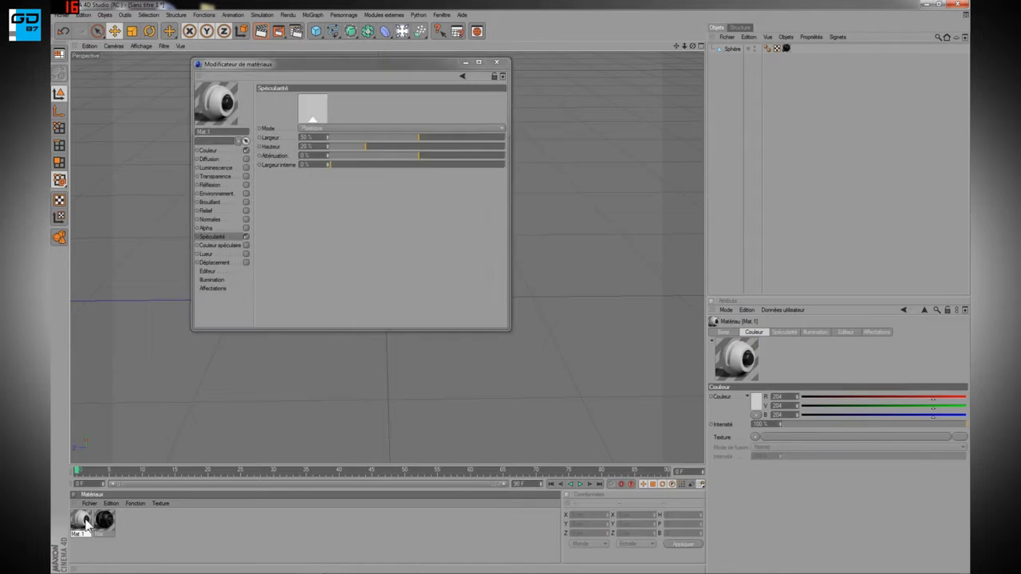
pyautogui.click(207, 150)
pyautogui.click(305, 100)
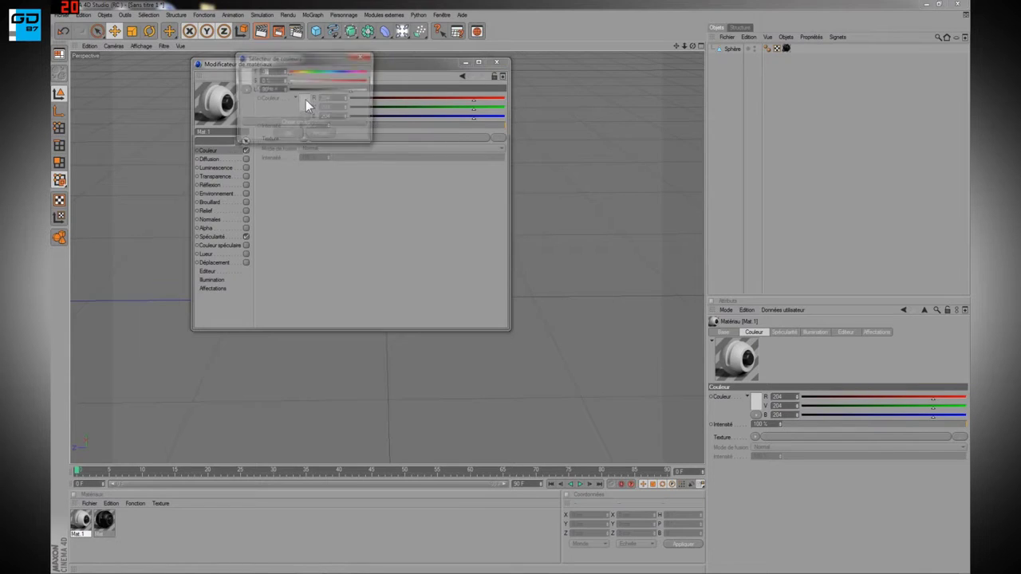
pyautogui.click(330, 72)
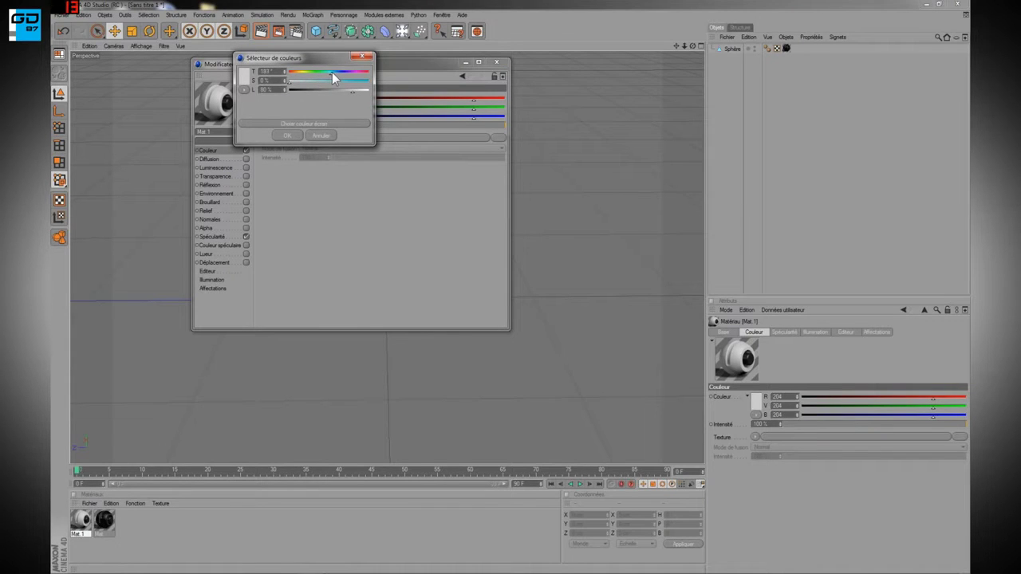
pyautogui.moveTo(341, 81); pyautogui.dragTo(367, 90)
pyautogui.click(289, 136)
# Enable luminescence on the blue material with a blue colour of hue 204°, 100% saturation and 100% lightness
pyautogui.click(225, 166)
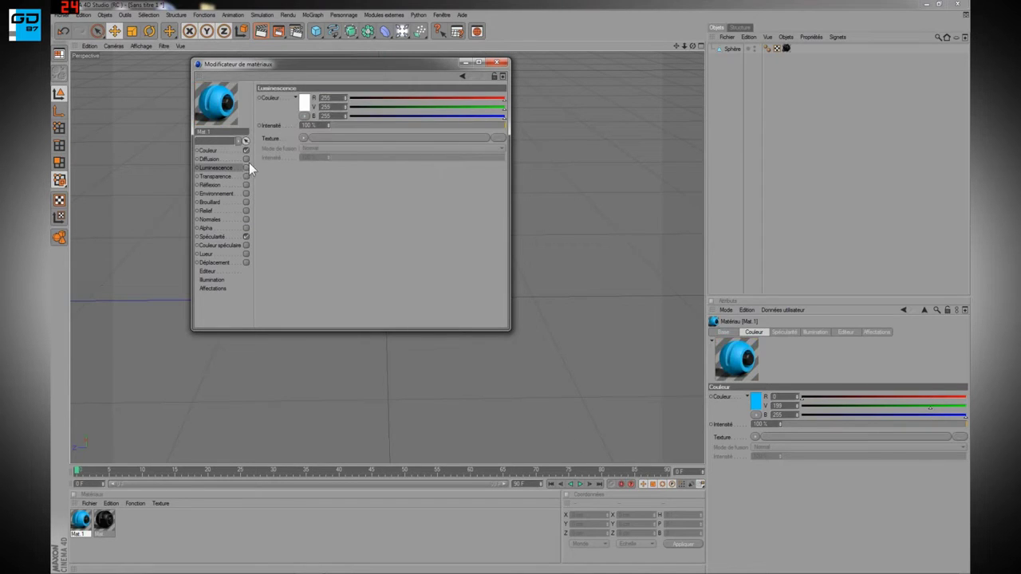
pyautogui.click(246, 168)
pyautogui.click(304, 102)
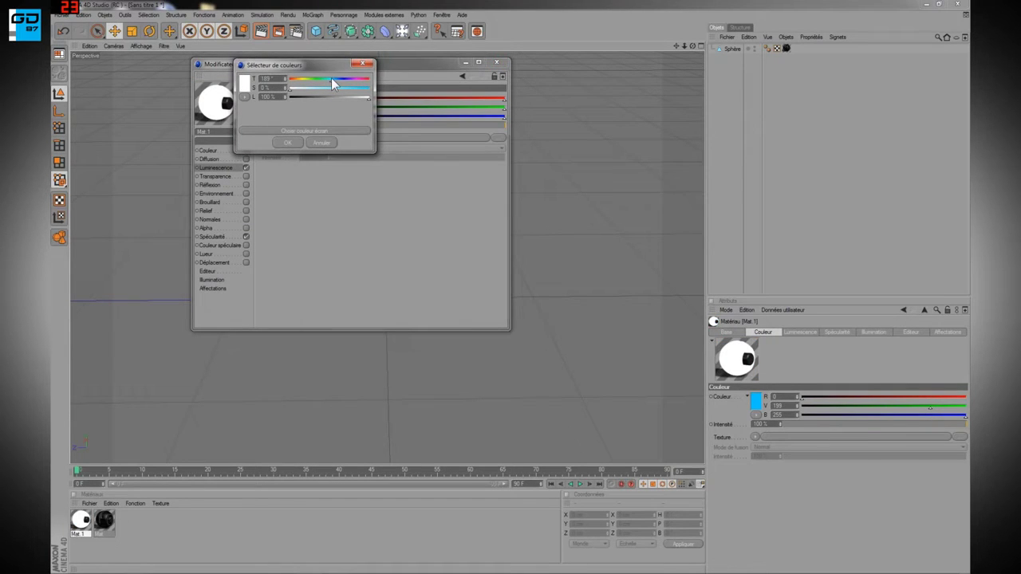
pyautogui.moveTo(331, 89); pyautogui.dragTo(369, 102)
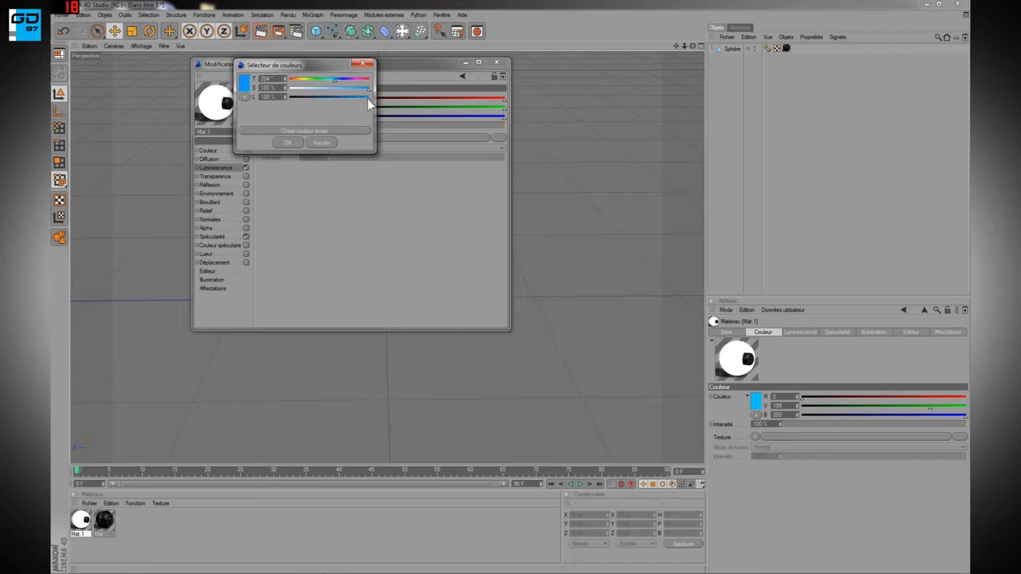
pyautogui.click(289, 143)
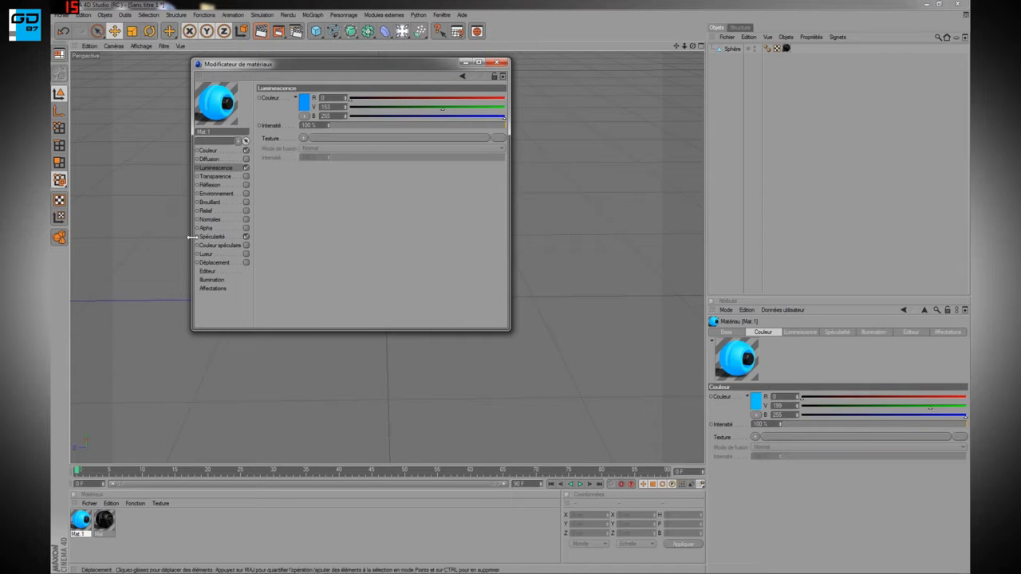
pyautogui.click(218, 237)
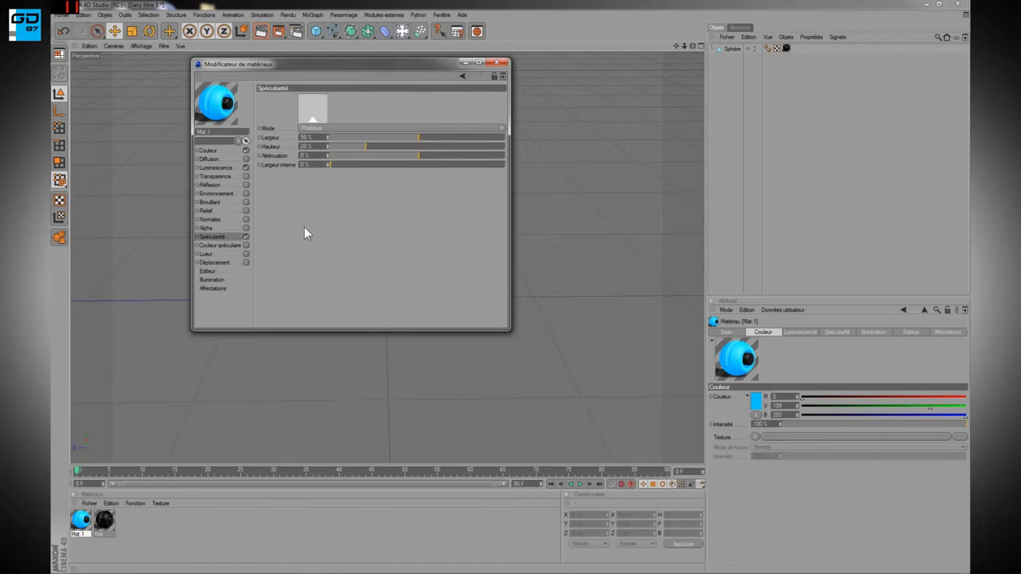
pyautogui.click(497, 61)
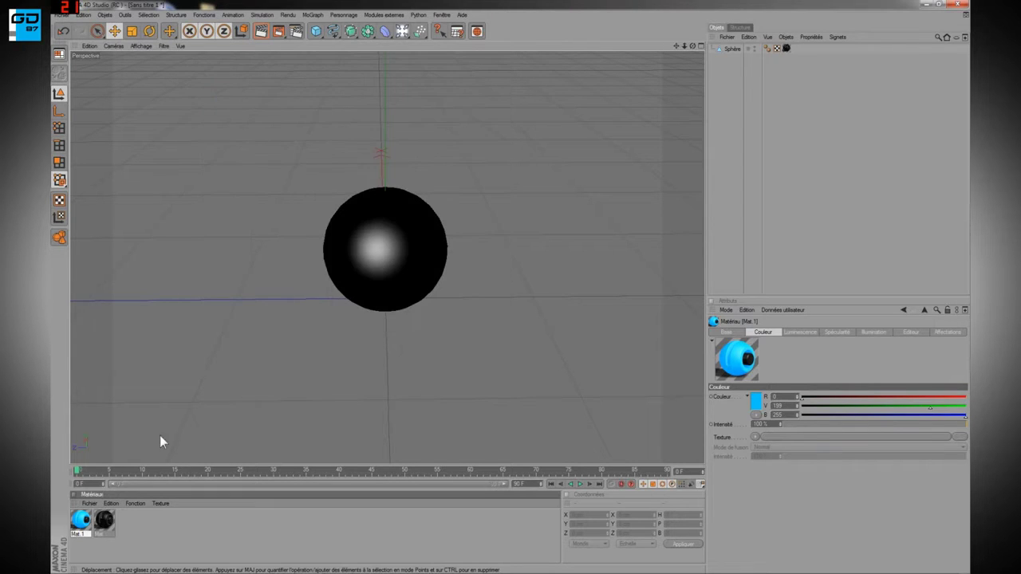
pyautogui.click(731, 49)
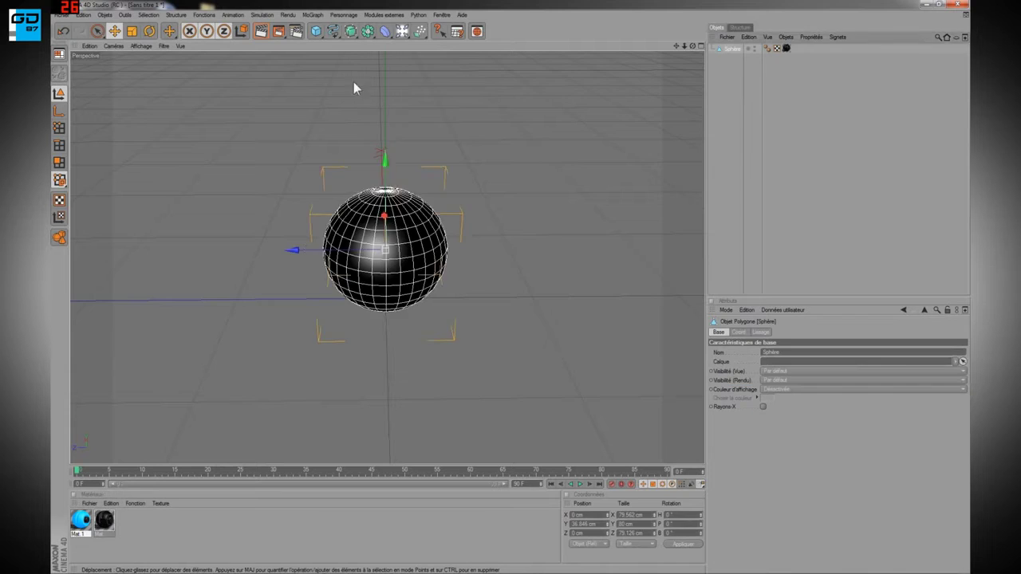
pyautogui.scroll(3, 343, 94)
pyautogui.scroll(3, 217, 54)
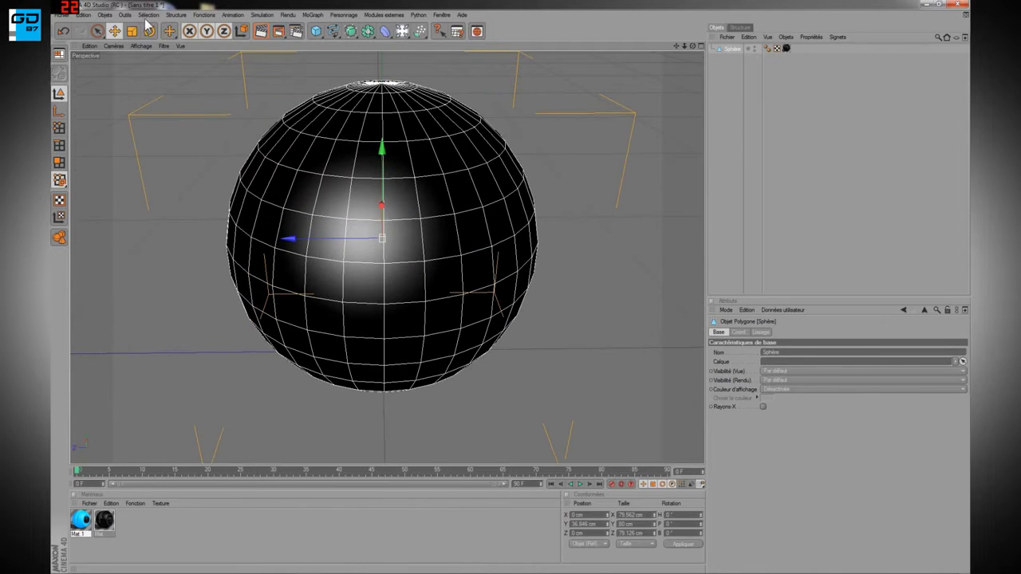
pyautogui.click(149, 15)
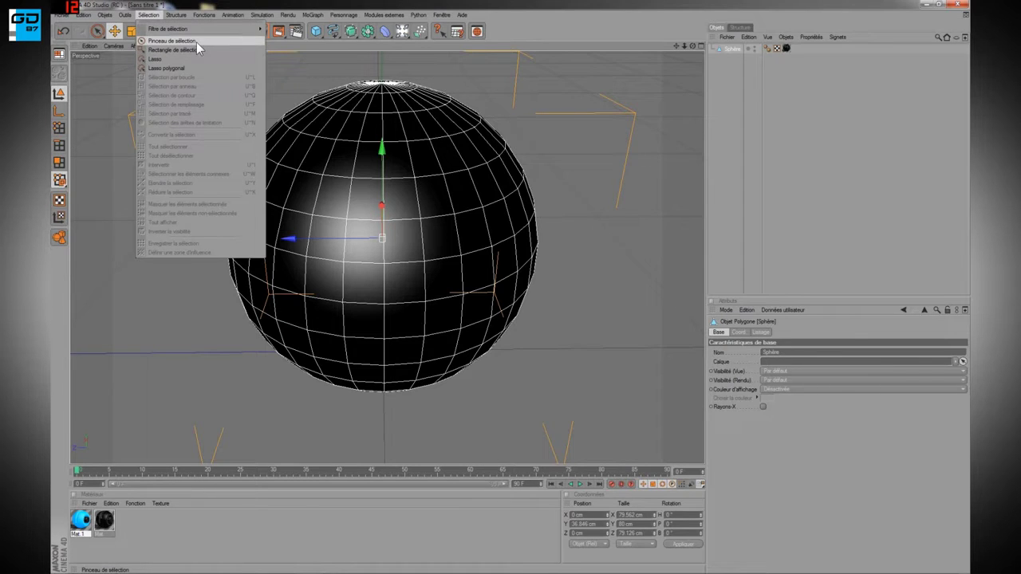
pyautogui.click(197, 43)
pyautogui.click(148, 16)
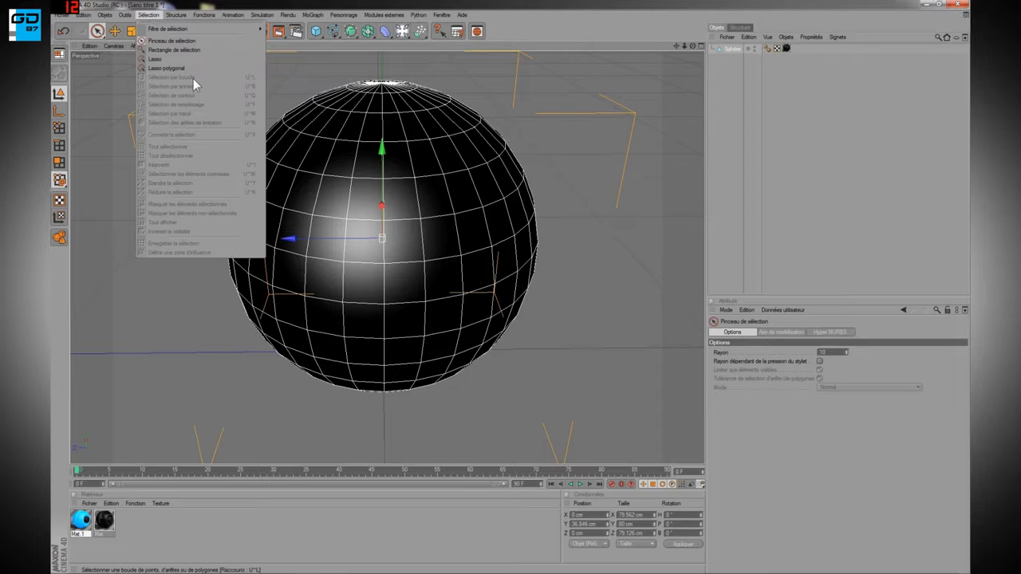
pyautogui.click(215, 3)
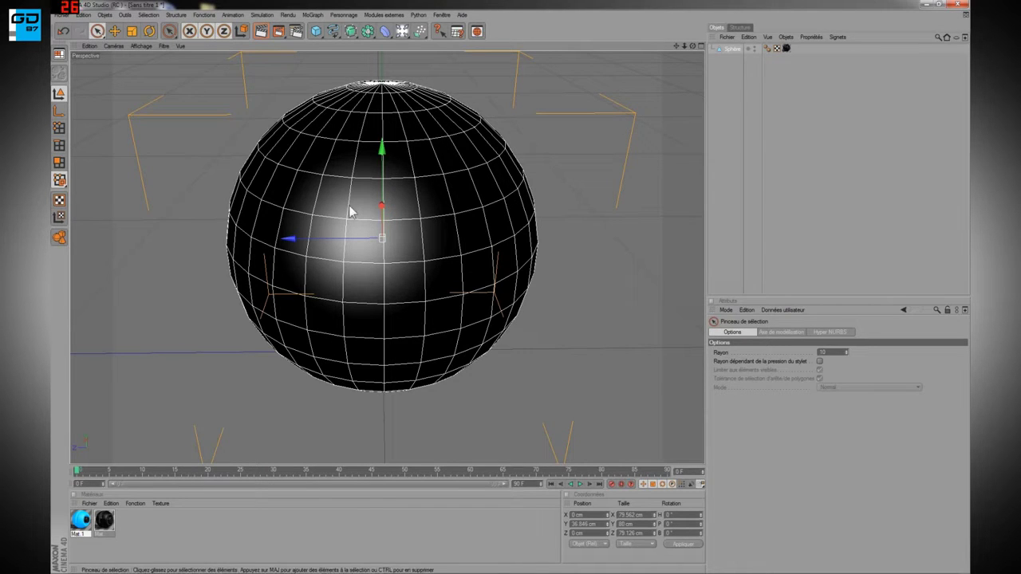
# In polygon mode, loop-select the horizontal band just above the sphere's middle and apply the blue material to it
pyautogui.click(732, 49)
pyautogui.click(58, 162)
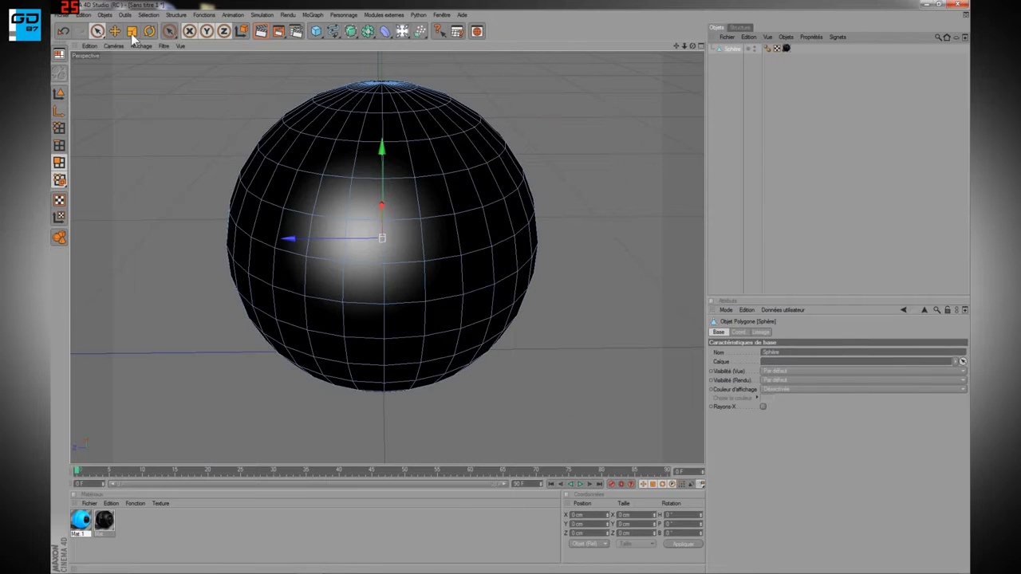
pyautogui.click(148, 14)
pyautogui.click(196, 77)
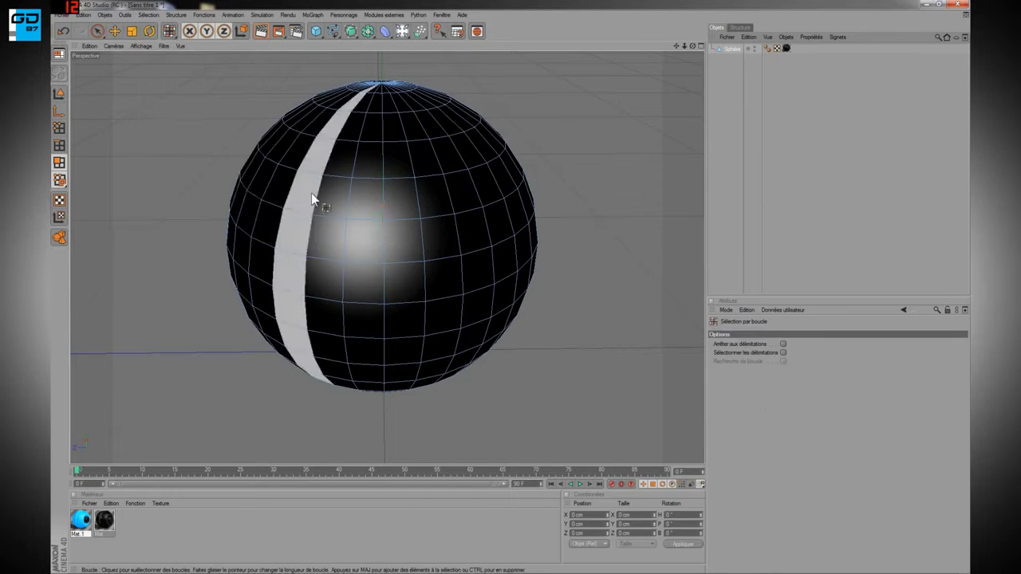
pyautogui.click(391, 277)
pyautogui.keyDown('alt'); pyautogui.moveTo(391, 277); pyautogui.dragTo(382, 214); pyautogui.keyUp('alt')
pyautogui.moveTo(82, 520); pyautogui.dragTo(377, 260)
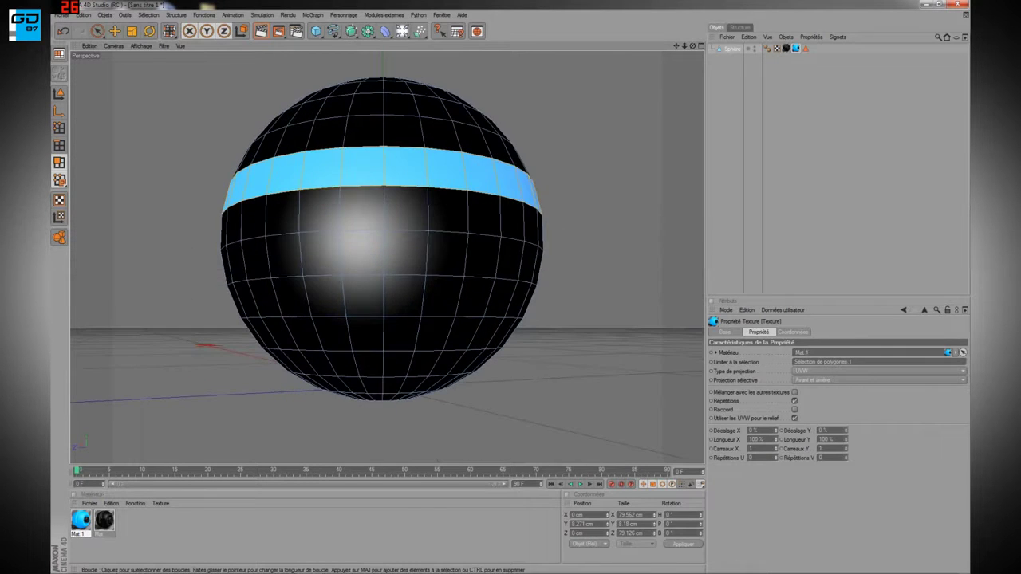
# Loop-select a lower horizontal band, a ring around the sphere's top and a vertical band, and apply the blue material to them
pyautogui.click(377, 260)
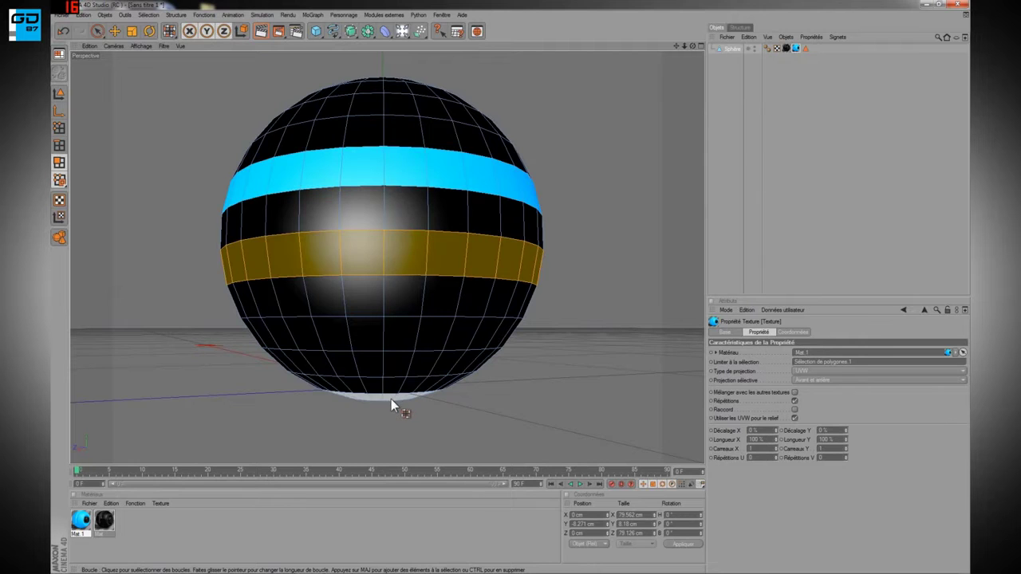
pyautogui.keyDown('alt'); pyautogui.moveTo(477, 408); pyautogui.dragTo(466, 375); pyautogui.keyUp('alt')
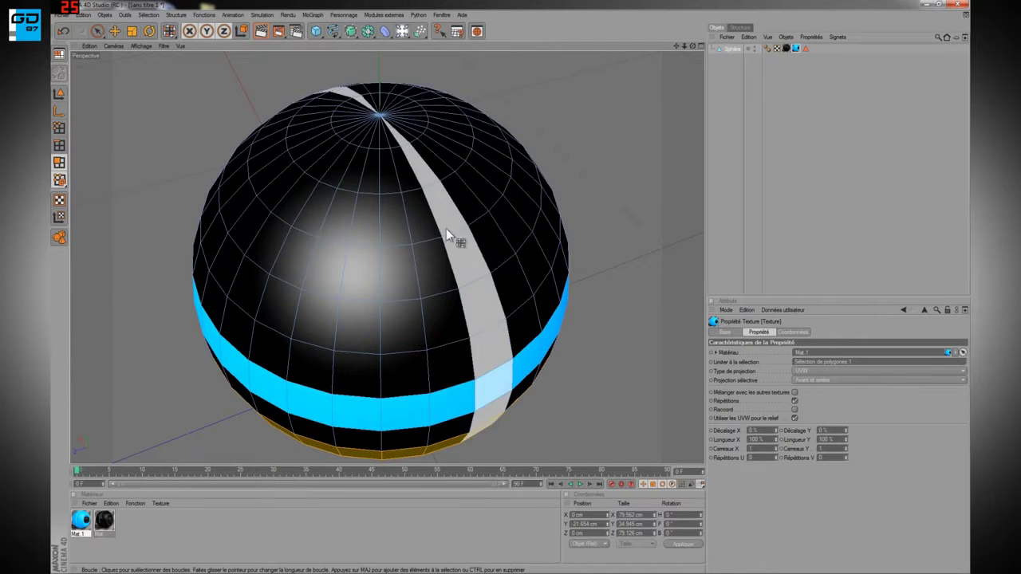
pyautogui.keyDown('shift'); pyautogui.click(430, 148); pyautogui.keyUp('shift')
pyautogui.keyDown('shift'); pyautogui.click(493, 209); pyautogui.keyUp('shift')
pyautogui.keyDown('alt'); pyautogui.moveTo(463, 323); pyautogui.dragTo(247, 159); pyautogui.keyUp('alt')
pyautogui.moveTo(83, 520); pyautogui.dragTo(473, 162)
pyautogui.scroll(-8, 473, 163)
pyautogui.click(766, 120)
# Add a floor object (Sol) beneath the sphere
pyautogui.keyDown('alt'); pyautogui.moveTo(655, 177); pyautogui.dragTo(710, 156); pyautogui.keyUp('alt')
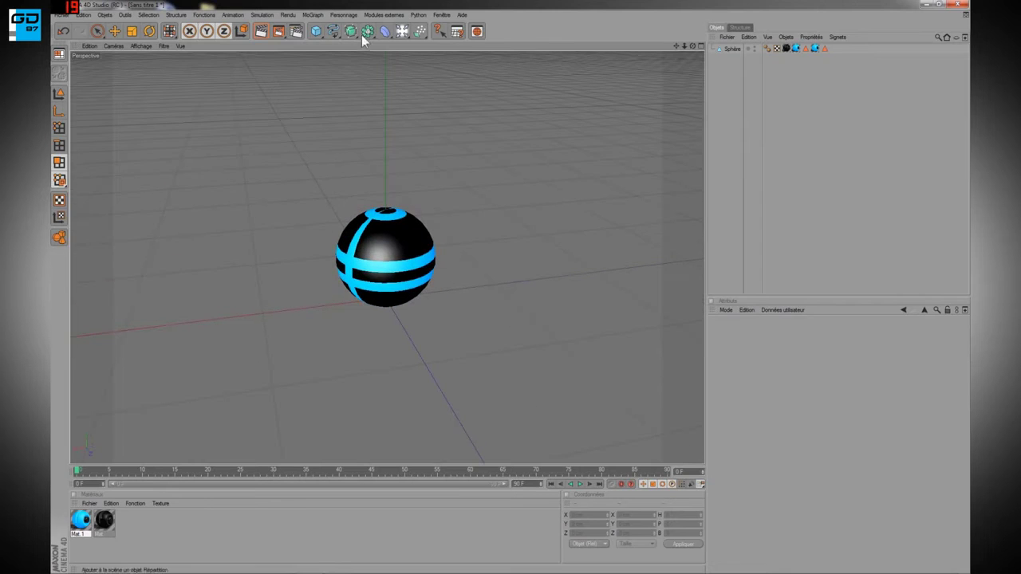
pyautogui.click(316, 31)
pyautogui.click(401, 33)
pyautogui.click(504, 109)
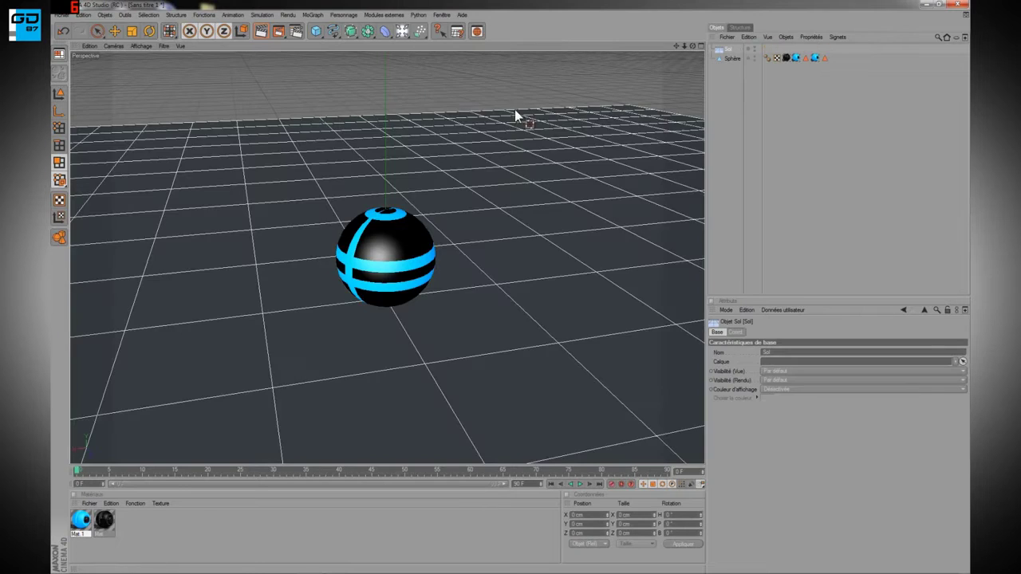
# Set the render output to the HDTV 1080 25 film/video preset
pyautogui.click(296, 31)
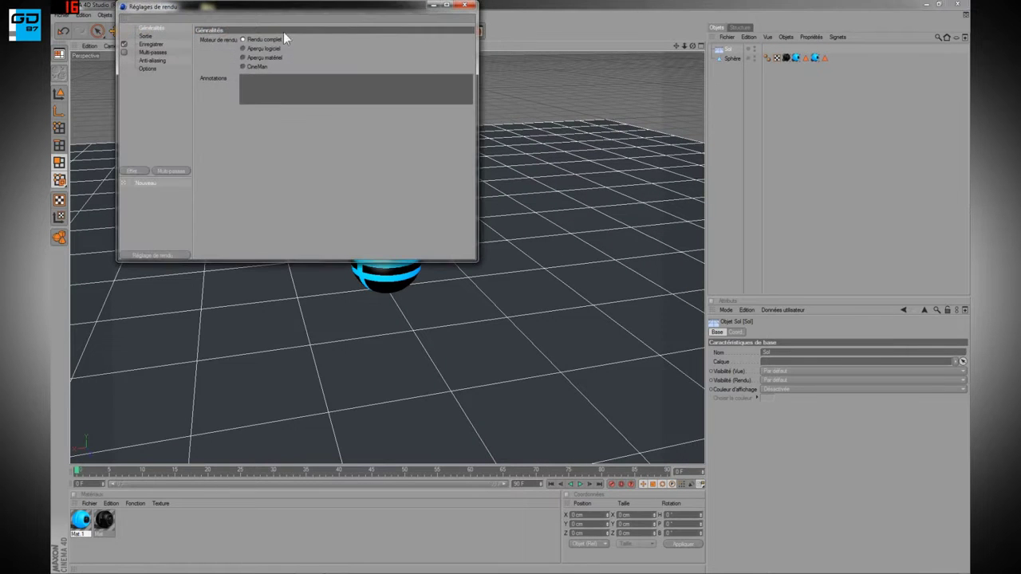
pyautogui.click(149, 36)
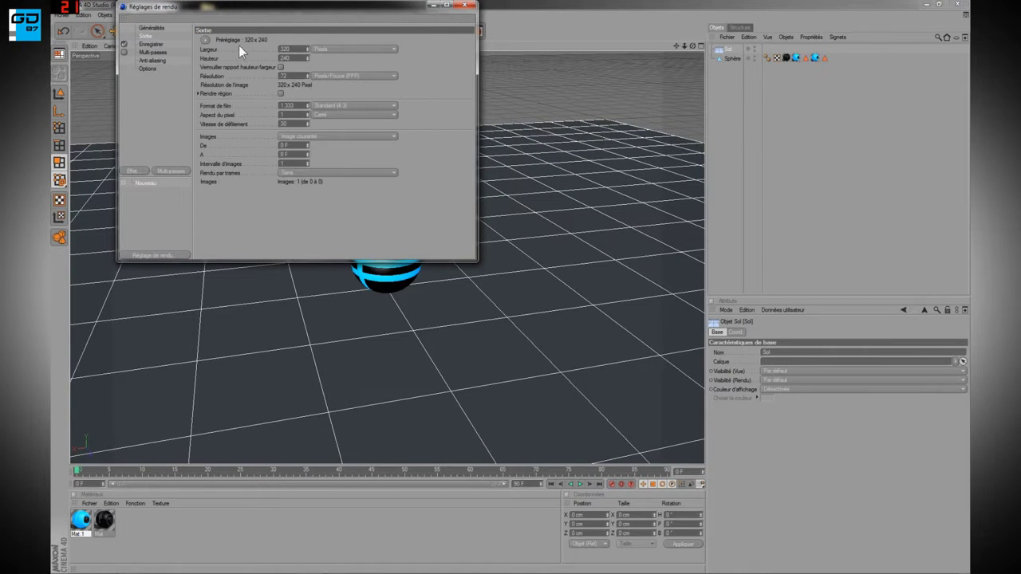
pyautogui.click(207, 40)
pyautogui.moveTo(228, 69)
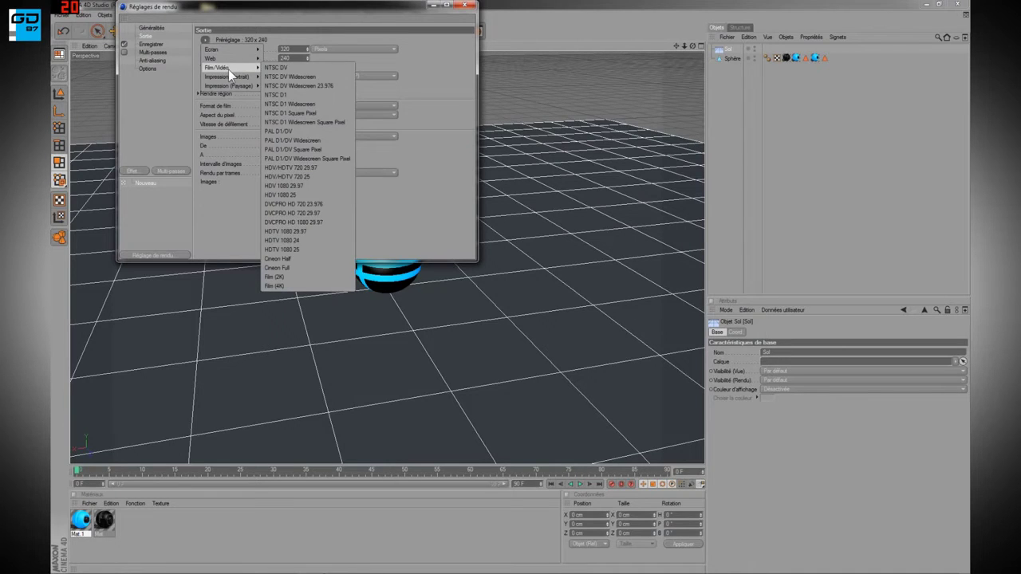
pyautogui.click(318, 249)
# Set the render anti-aliasing to Best (Au mieux) with the Animation filter and a minimum level of 2x2
pyautogui.click(152, 61)
pyautogui.click(311, 40)
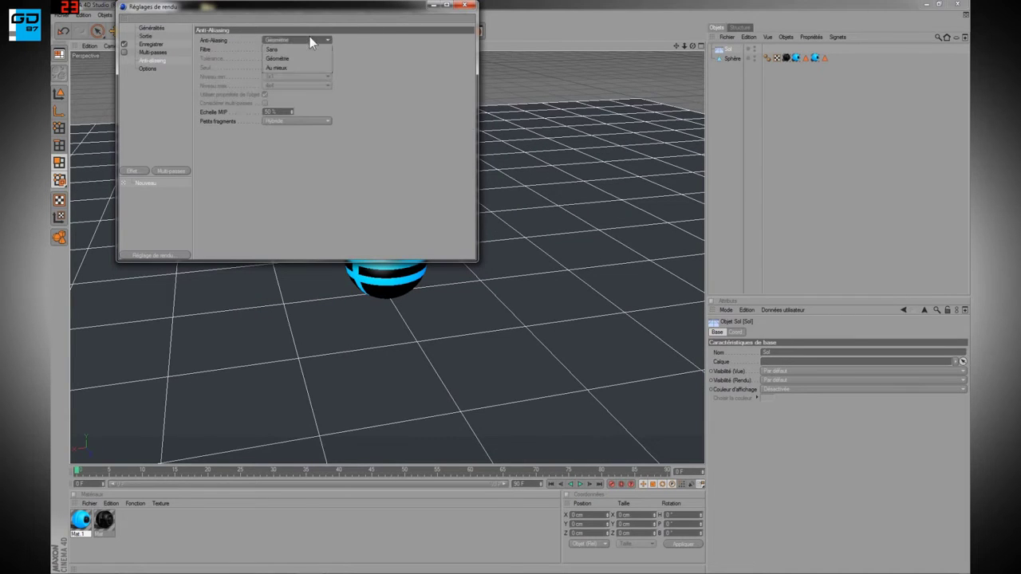
pyautogui.click(295, 68)
pyautogui.click(290, 49)
pyautogui.click(293, 69)
pyautogui.click(312, 77)
pyautogui.click(298, 96)
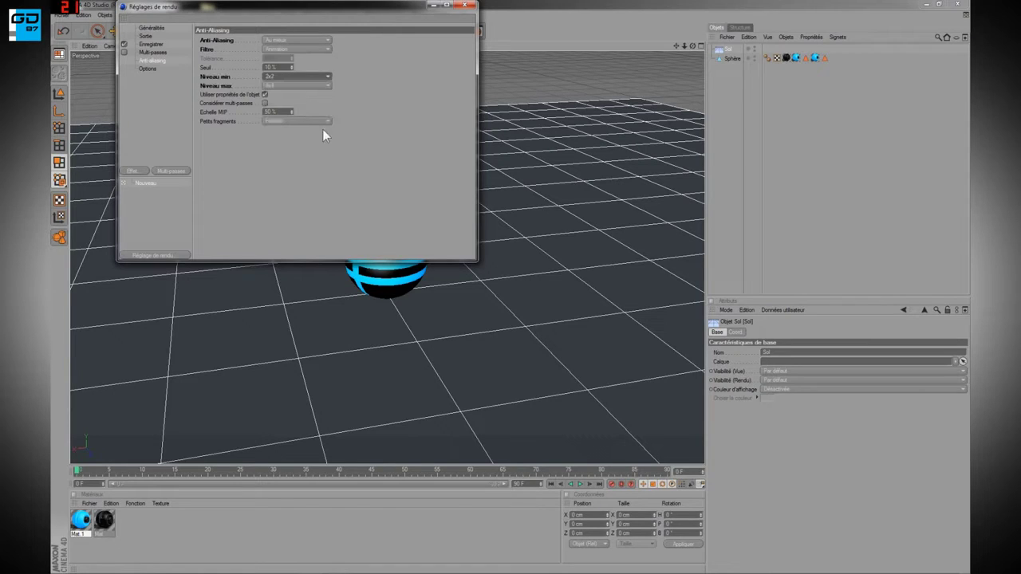
# Add the Global Illumination render effect and set its irradiance cache's stochastic samples and record density to Low (Basse)
pyautogui.click(132, 171)
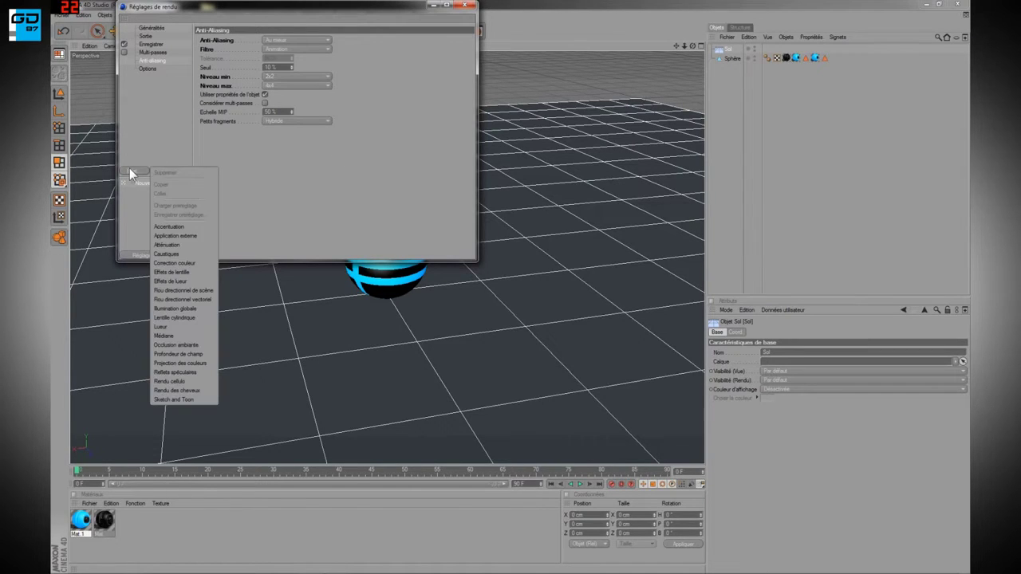
pyautogui.click(185, 308)
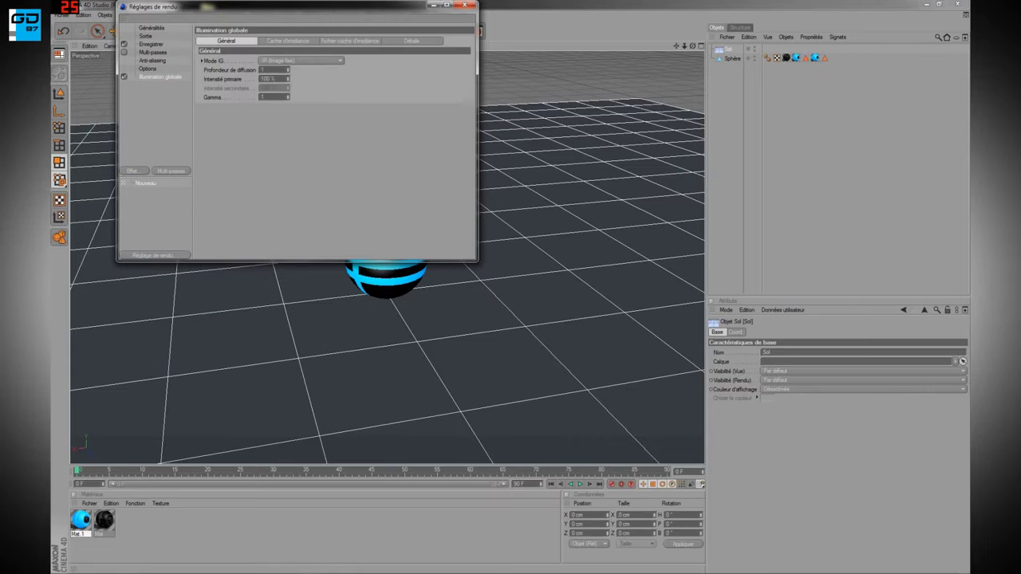
pyautogui.click(282, 42)
pyautogui.click(319, 60)
pyautogui.click(327, 88)
pyautogui.click(323, 72)
pyautogui.click(317, 97)
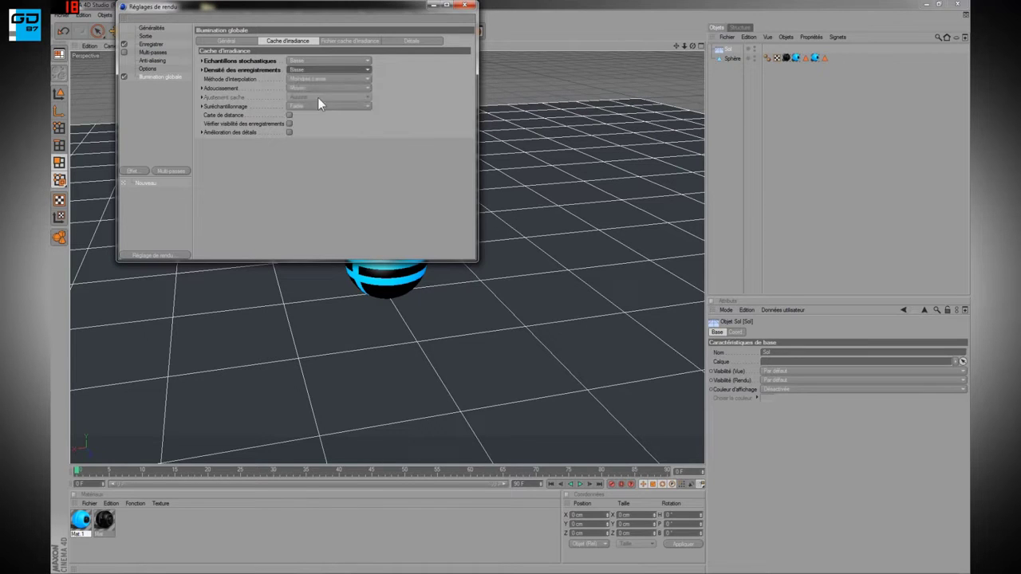
# Set the irradiance cache's smoothing to Minimum and oversampling to None (Aucun), and close the render settings
pyautogui.click(318, 79)
pyautogui.click(313, 103)
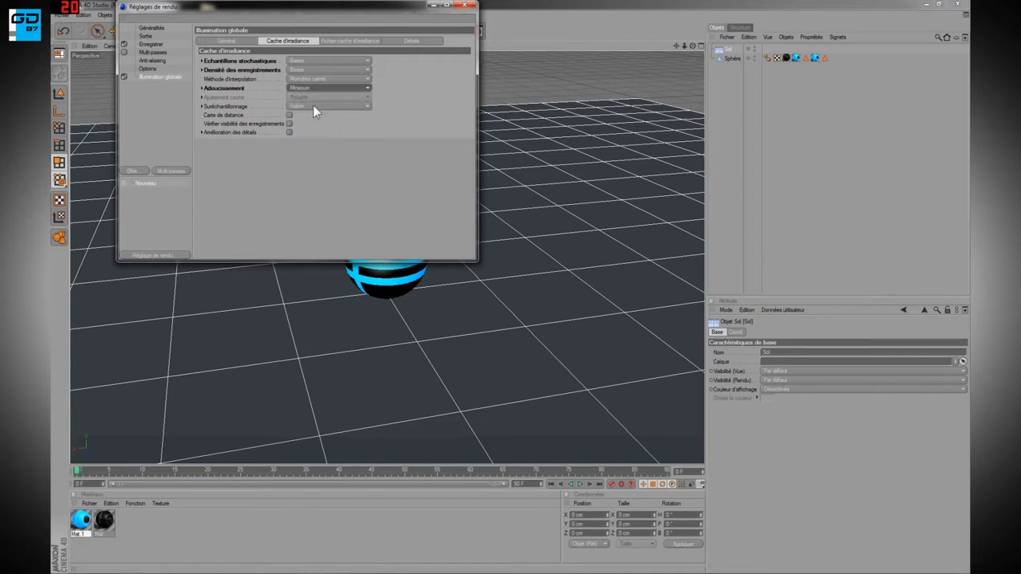
pyautogui.click(313, 106)
pyautogui.click(317, 124)
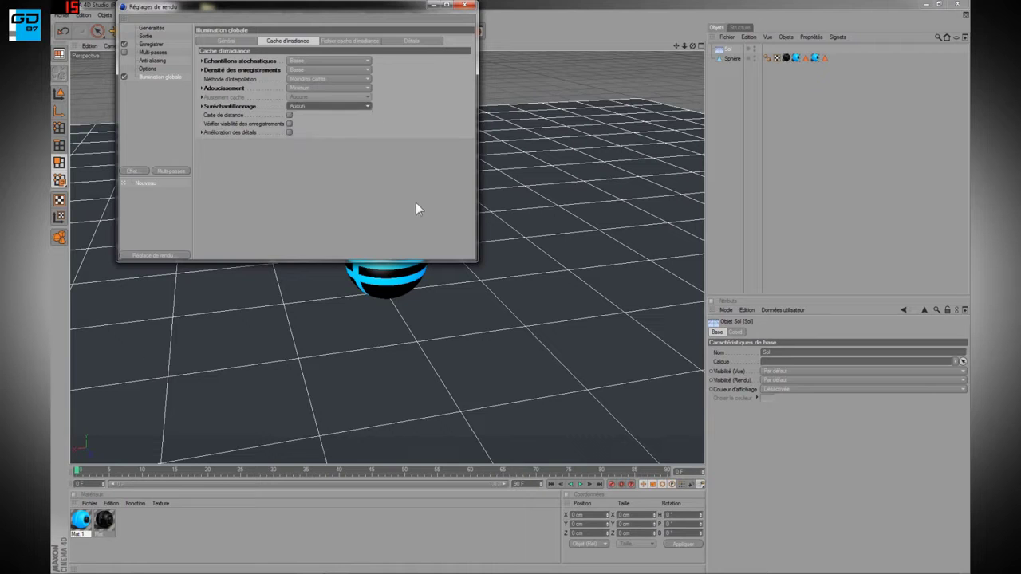
pyautogui.click(464, 5)
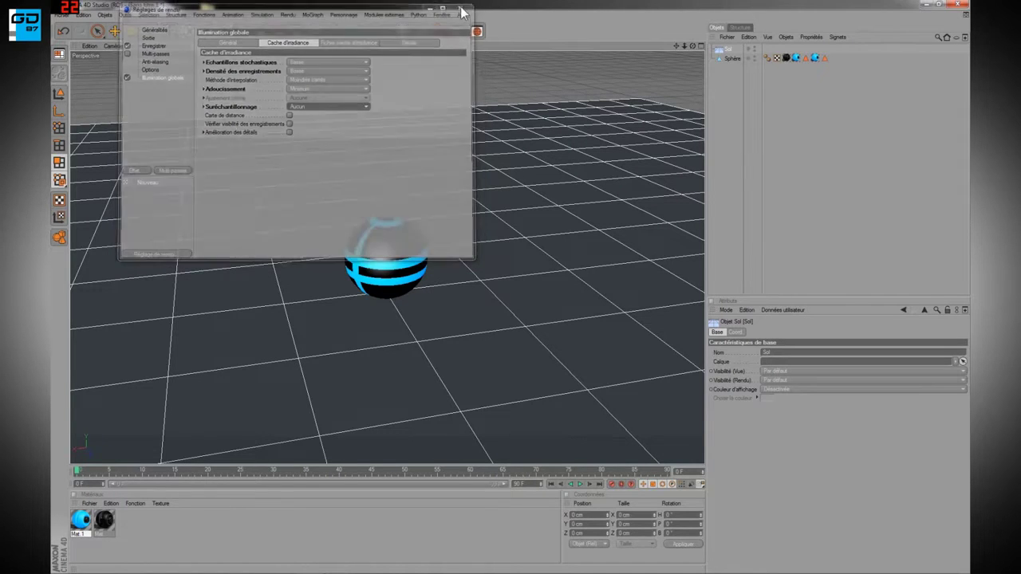
# Create a new default grey material, apply it to the floor and render the view
pyautogui.doubleClick(199, 531)
pyautogui.moveTo(80, 520); pyautogui.dragTo(413, 89)
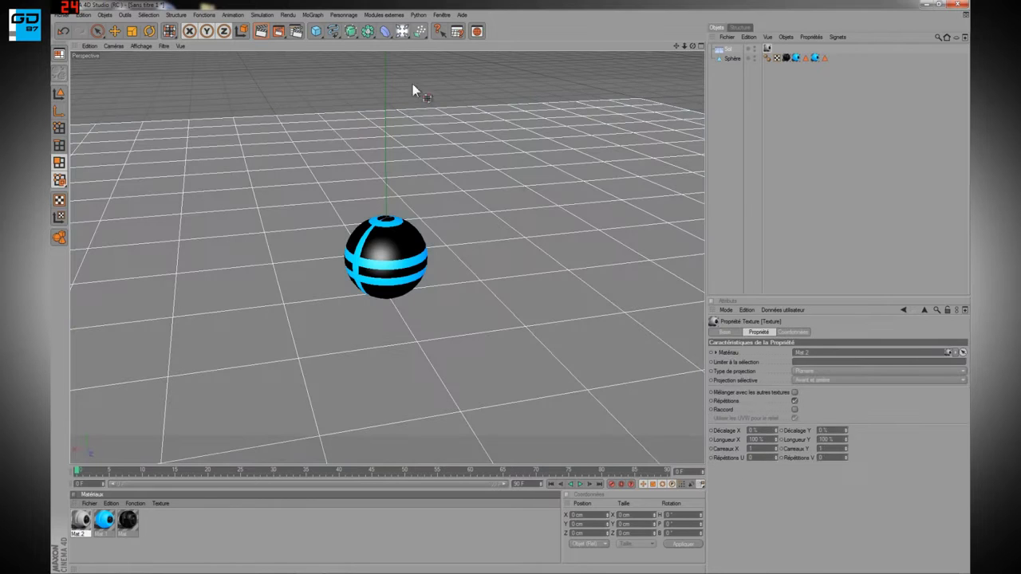
pyautogui.click(263, 30)
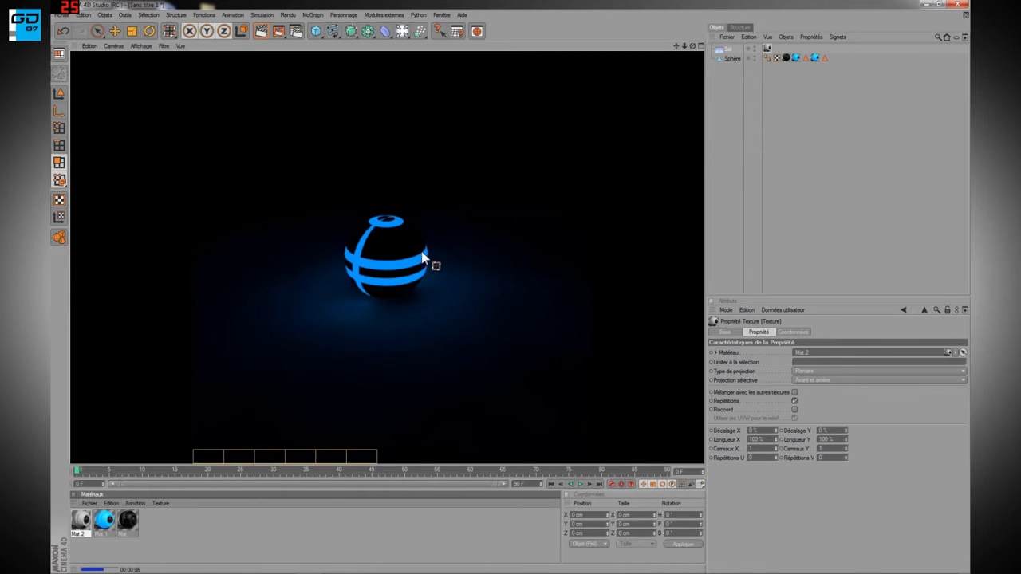
# Render the view with global illumination disabled for comparison, and re-enable the effect
pyautogui.click(296, 31)
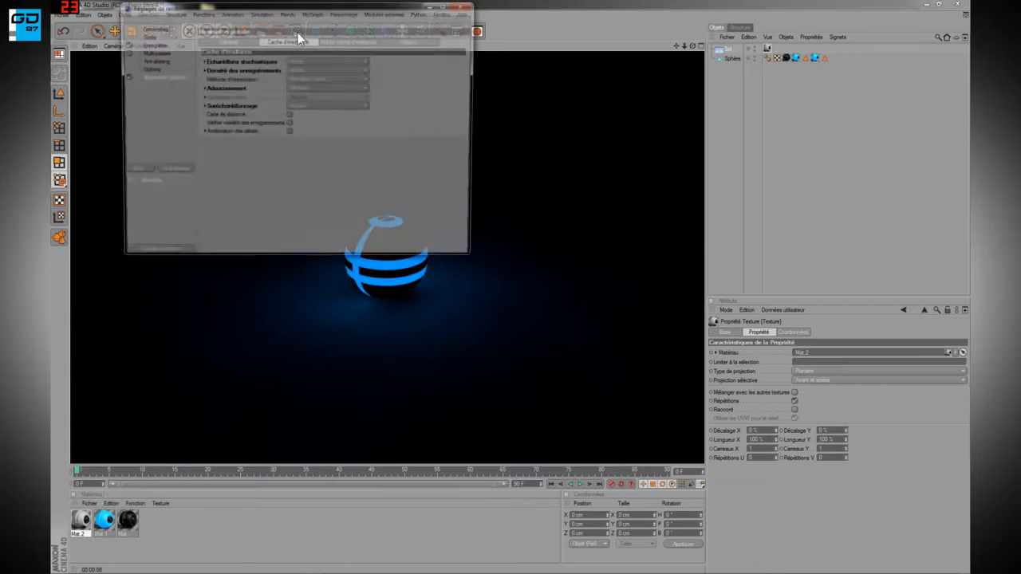
pyautogui.click(124, 77)
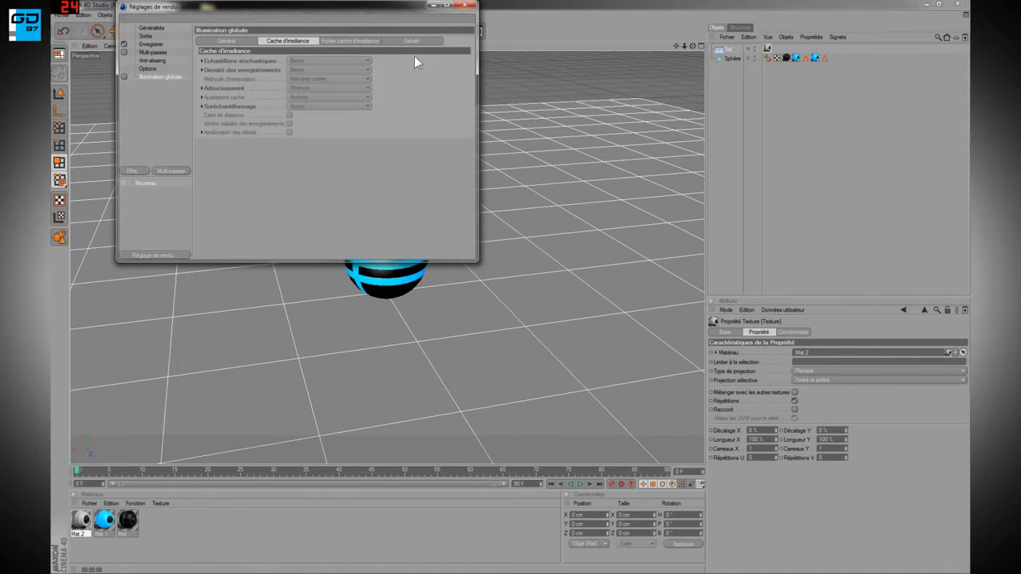
pyautogui.click(432, 6)
pyautogui.hotkey('ctrl', 'r')
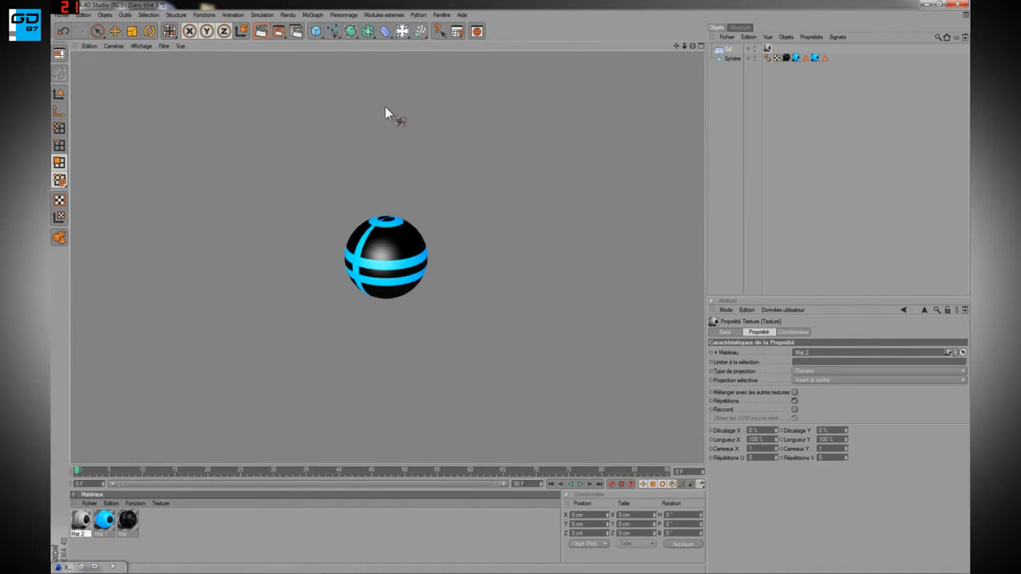
pyautogui.click(297, 32)
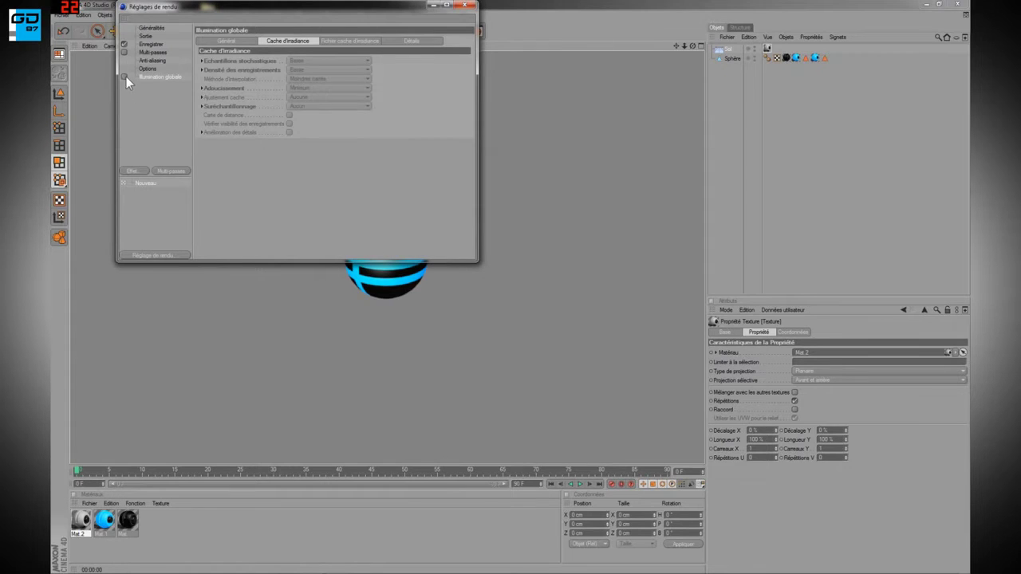
pyautogui.click(124, 76)
pyautogui.click(469, 5)
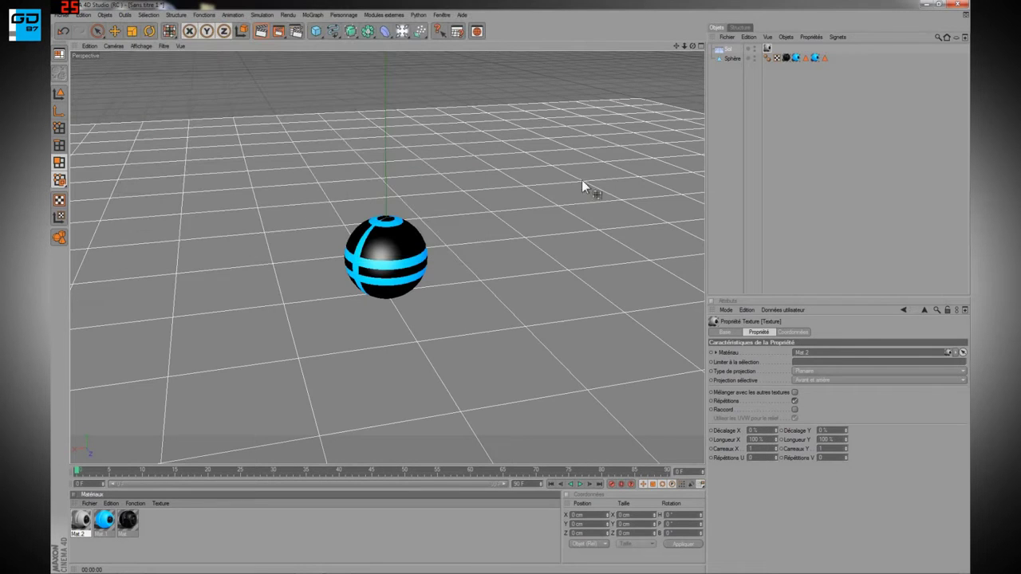
# Add a particle emitter to the scene and play the animation to preview its particles
pyautogui.click(421, 31)
pyautogui.click(454, 42)
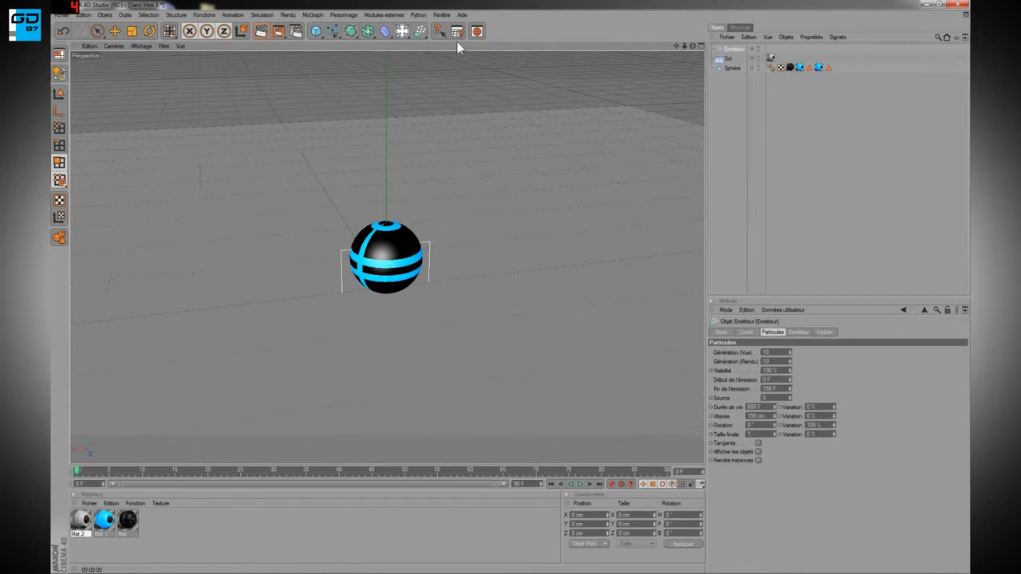
pyautogui.click(729, 95)
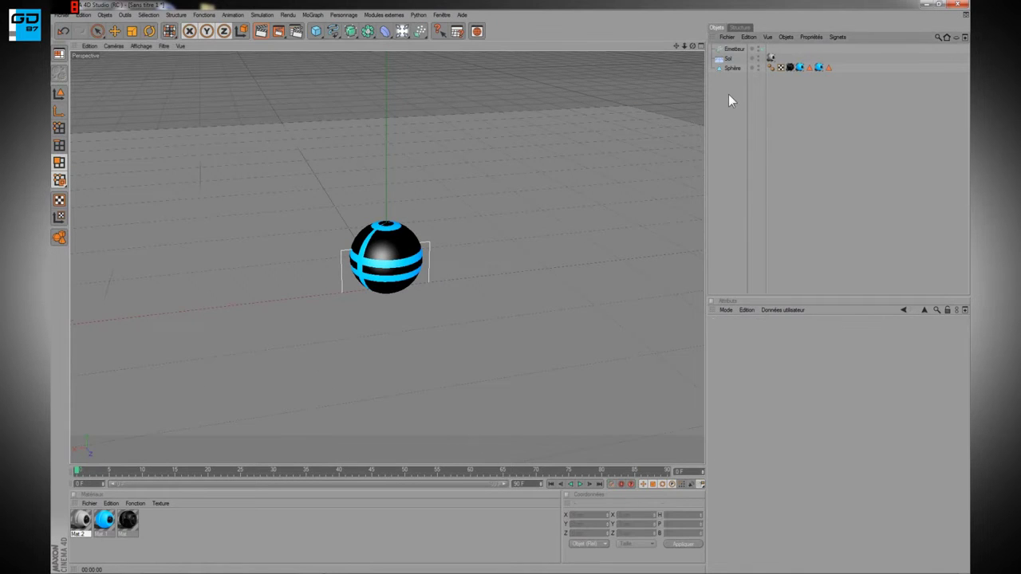
pyautogui.click(735, 49)
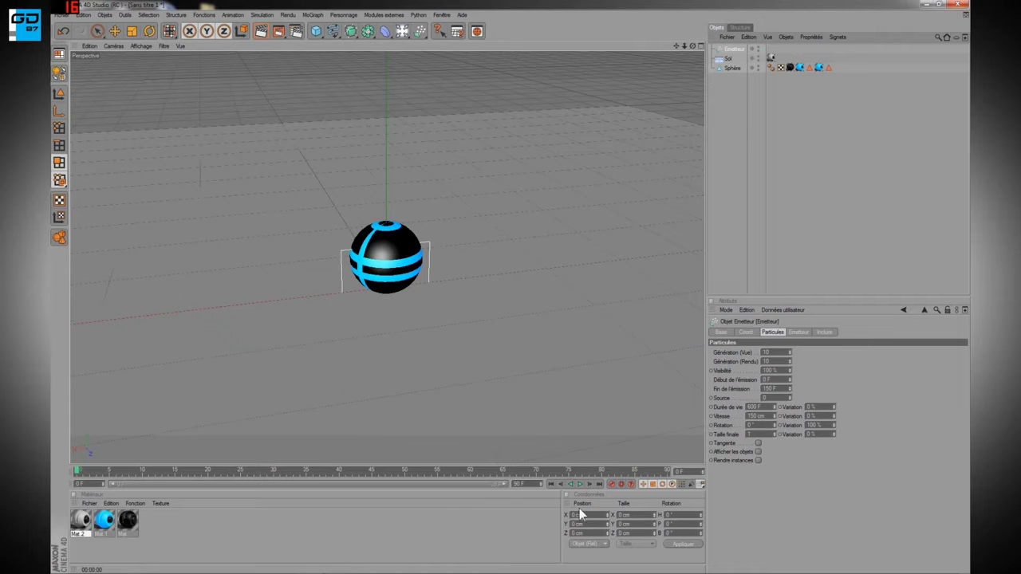
pyautogui.click(580, 482)
# Rotate the emitter so that it emits upward and replay the animation from the first frame
pyautogui.click(150, 31)
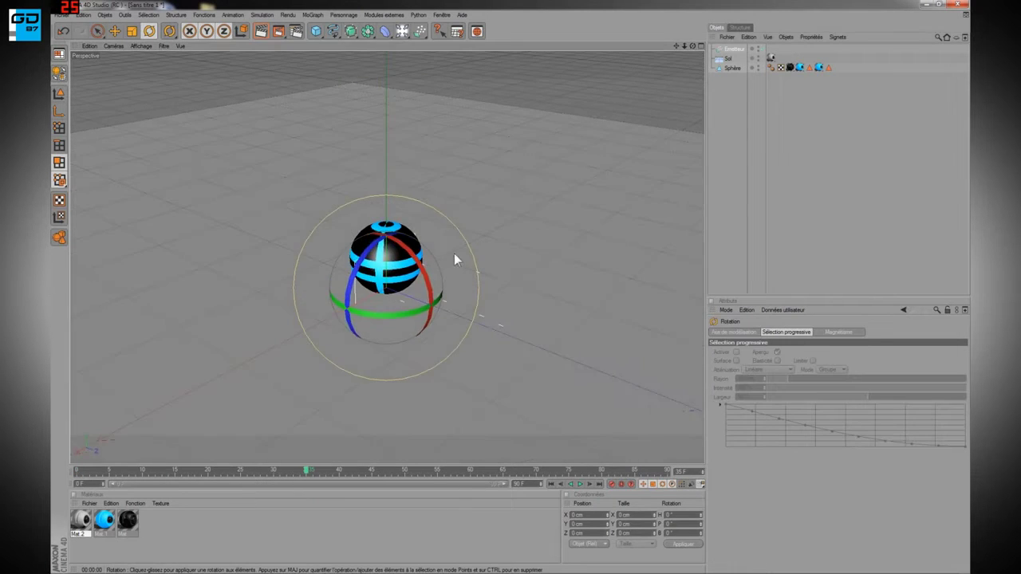
pyautogui.moveTo(435, 257); pyautogui.dragTo(357, 247)
pyautogui.click(551, 484)
pyautogui.click(580, 484)
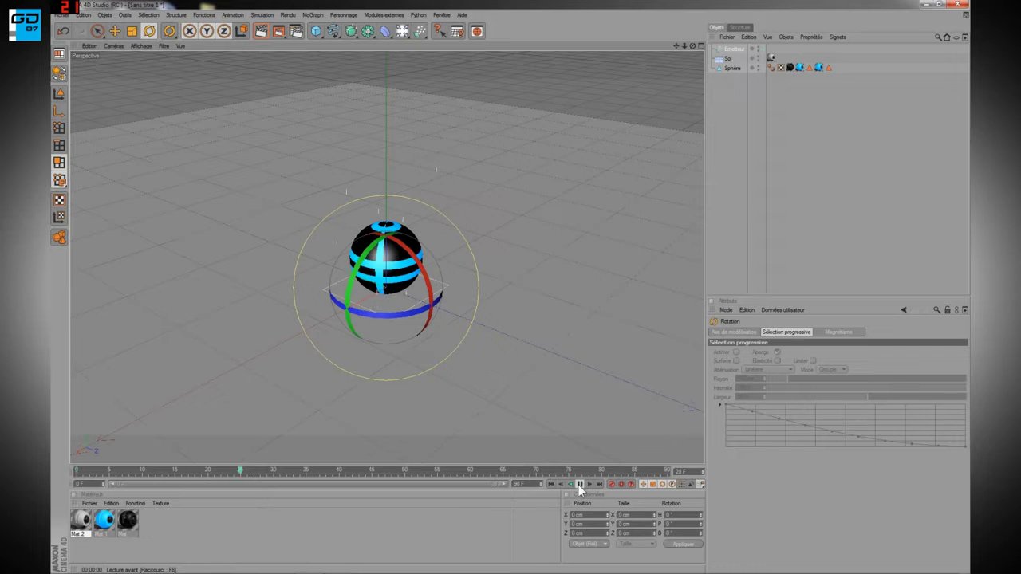
# Set the emitter's render generation rate to 20 and extend the animation timeline to 200 frames
pyautogui.click(579, 485)
pyautogui.keyDown('alt'); pyautogui.moveTo(572, 284); pyautogui.dragTo(558, 267); pyautogui.keyUp('alt')
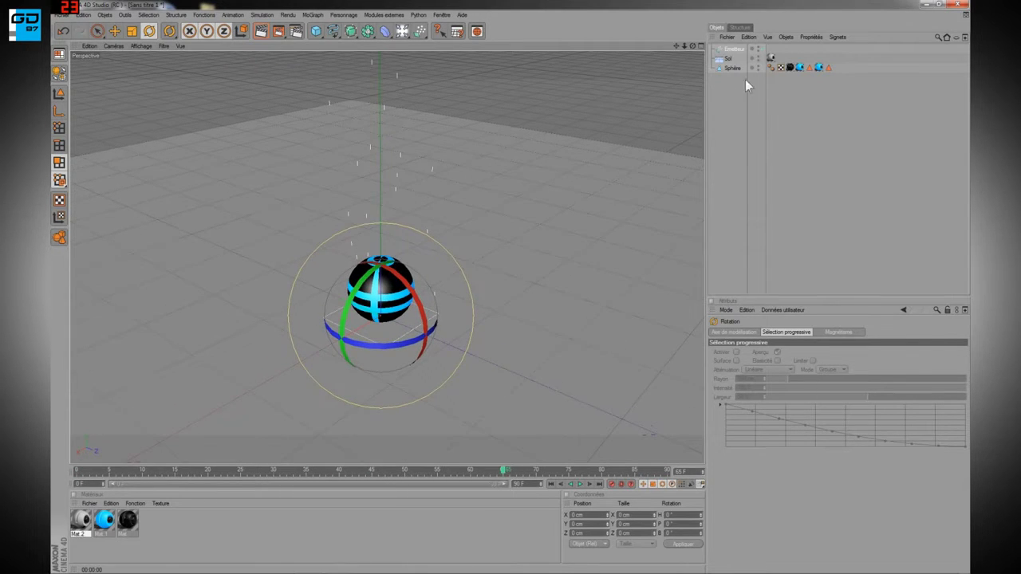
pyautogui.click(732, 49)
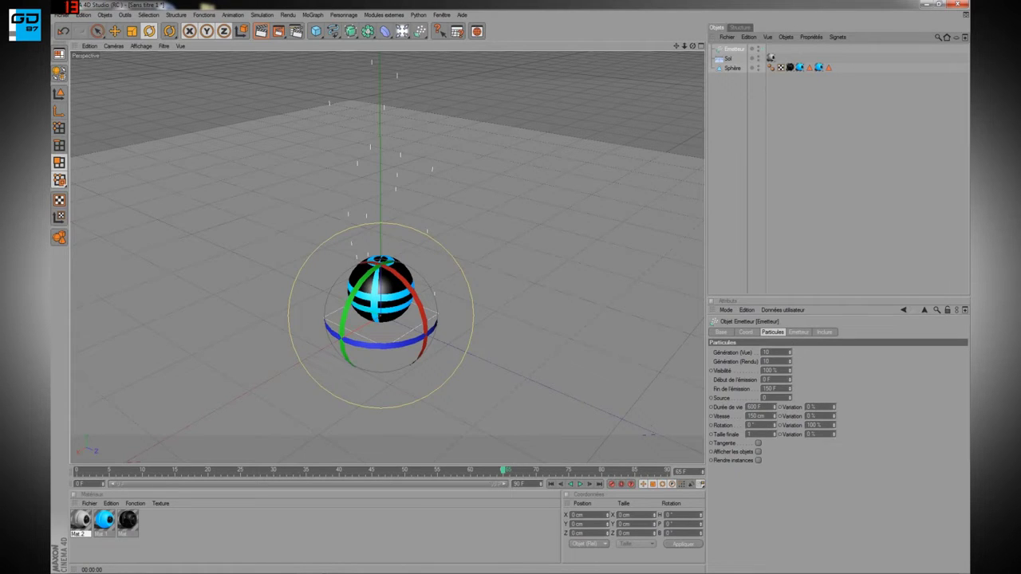
pyautogui.click(765, 362)
pyautogui.write('20')
pyautogui.press('Return')
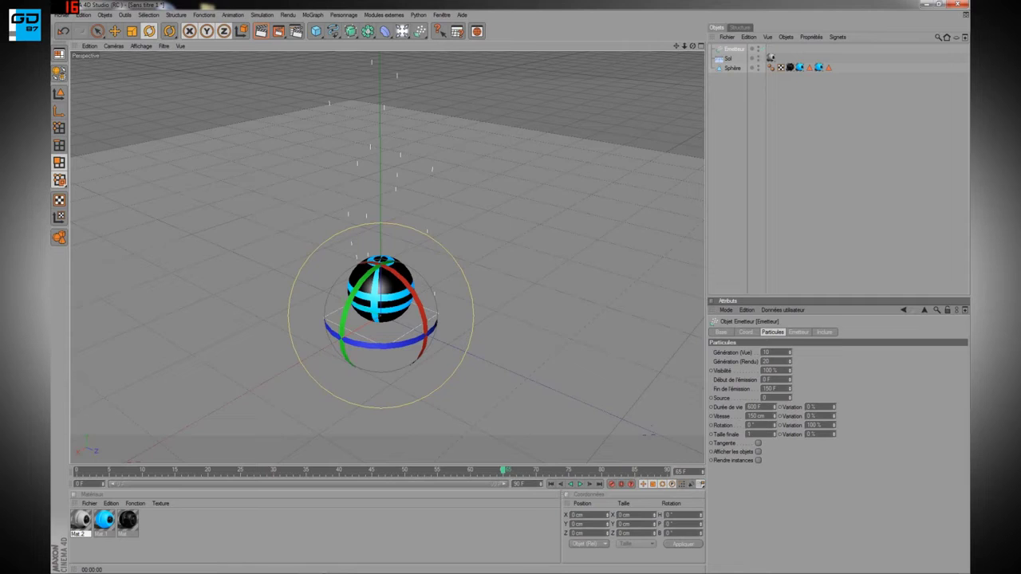
pyautogui.write('20')
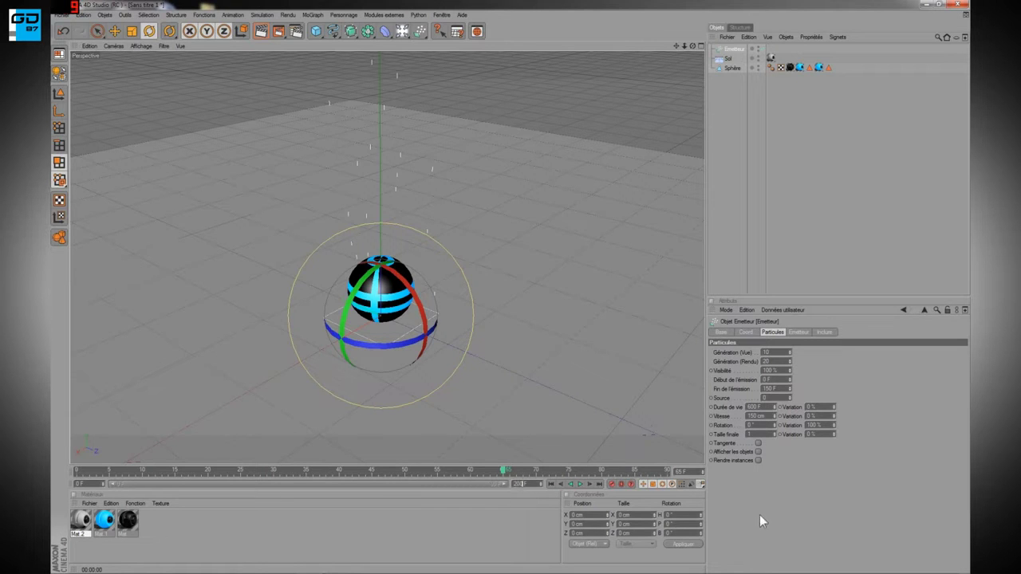
pyautogui.moveTo(288, 486); pyautogui.dragTo(92, 506)
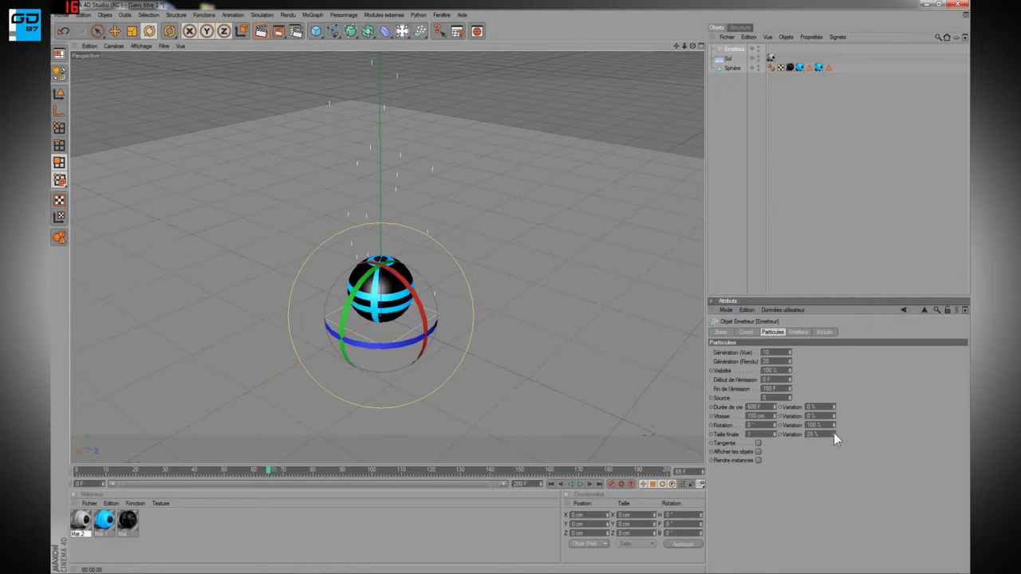
# Set the emitter's speed variation to 40% and final size variation to 100%, and enable the display of objects
pyautogui.moveTo(834, 434); pyautogui.dragTo(833, 415)
pyautogui.click(758, 452)
pyautogui.click(813, 207)
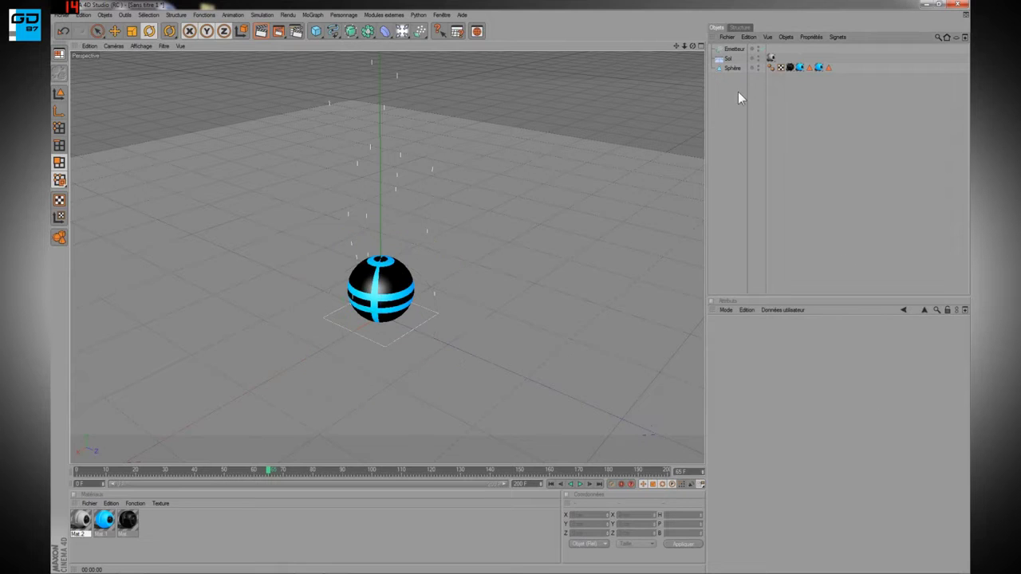
# Make the sphere a child of the emitter and replay the animation from the first frame to view the emitted spheres
pyautogui.moveTo(733, 68); pyautogui.dragTo(736, 51)
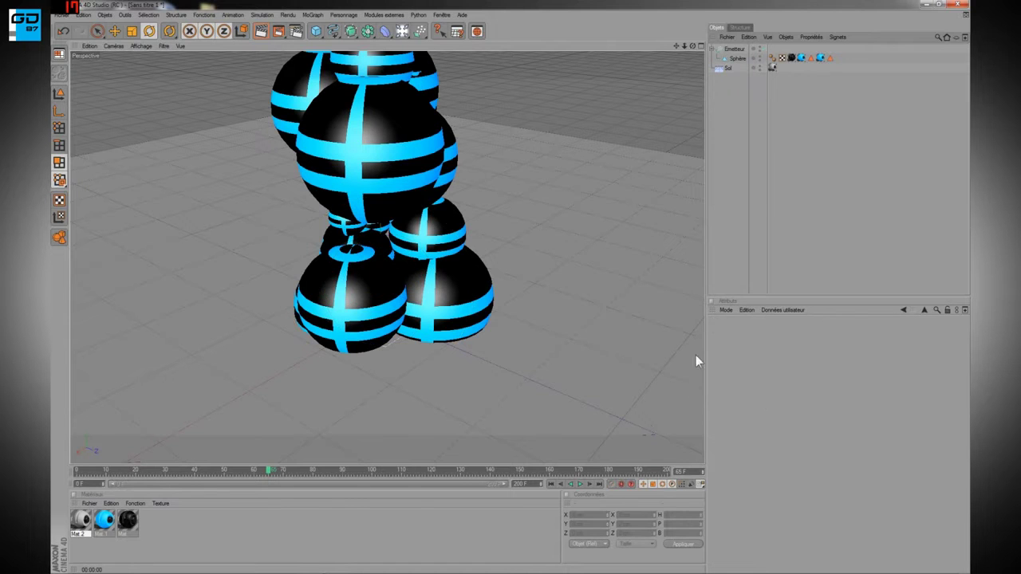
pyautogui.scroll(-5, 520, 375)
pyautogui.keyDown('alt'); pyautogui.moveTo(482, 266); pyautogui.dragTo(481, 228); pyautogui.keyUp('alt')
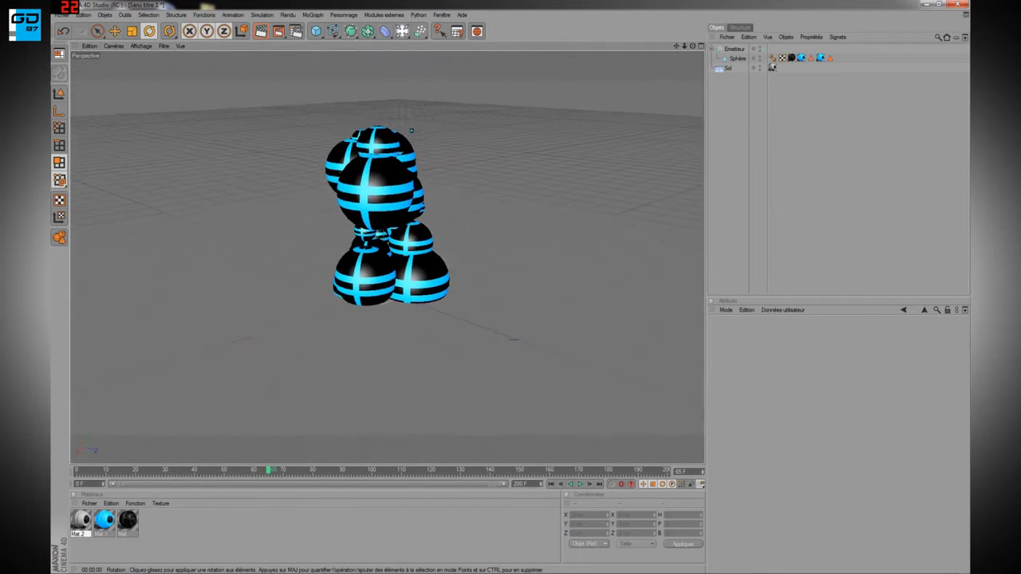
pyautogui.click(551, 484)
pyautogui.click(580, 484)
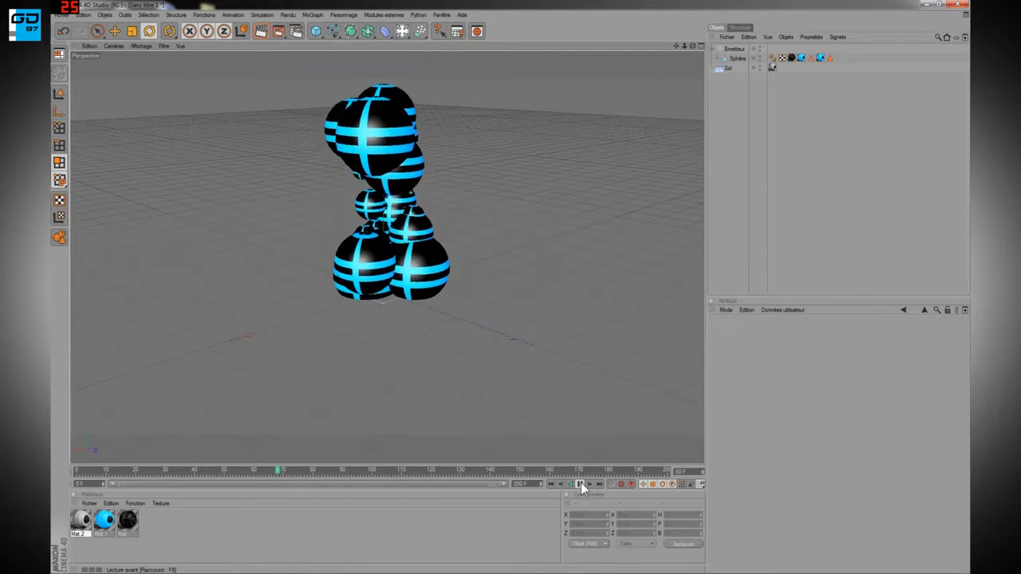
pyautogui.click(581, 483)
pyautogui.keyDown('alt'); pyautogui.moveTo(486, 352); pyautogui.dragTo(458, 273); pyautogui.keyUp('alt')
pyautogui.keyDown('alt'); pyautogui.moveTo(576, 255); pyautogui.dragTo(571, 282, button='middle'); pyautogui.keyUp('alt')
pyautogui.scroll(-1, 555, 346)
pyautogui.keyDown('alt'); pyautogui.moveTo(555, 347); pyautogui.dragTo(630, 349); pyautogui.keyUp('alt')
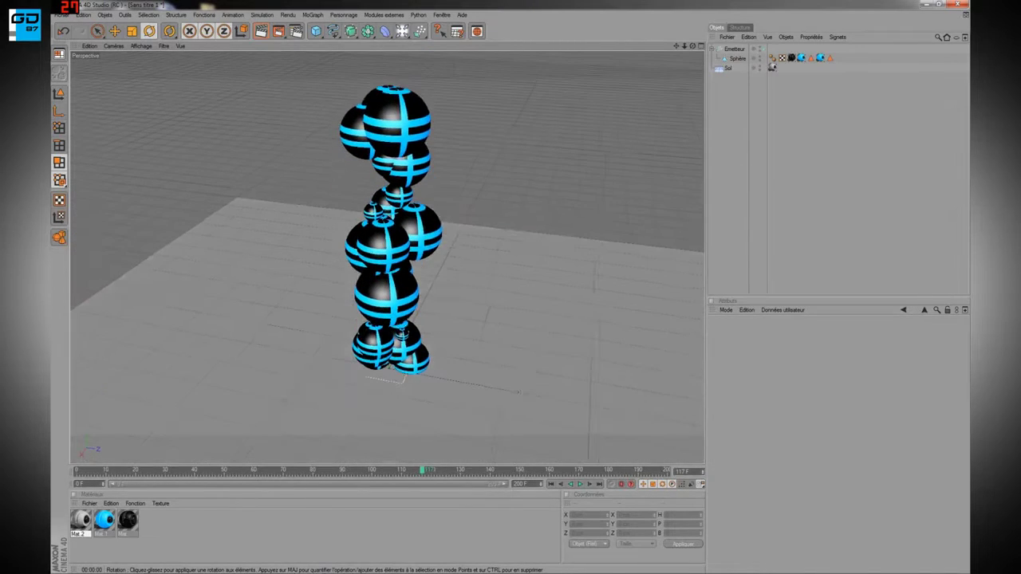
pyautogui.keyDown('alt'); pyautogui.moveTo(630, 350); pyautogui.dragTo(646, 321, button='middle'); pyautogui.keyUp('alt')
# Add a collision body dynamics tag to the floor and show the tag's settings
pyautogui.click(731, 50)
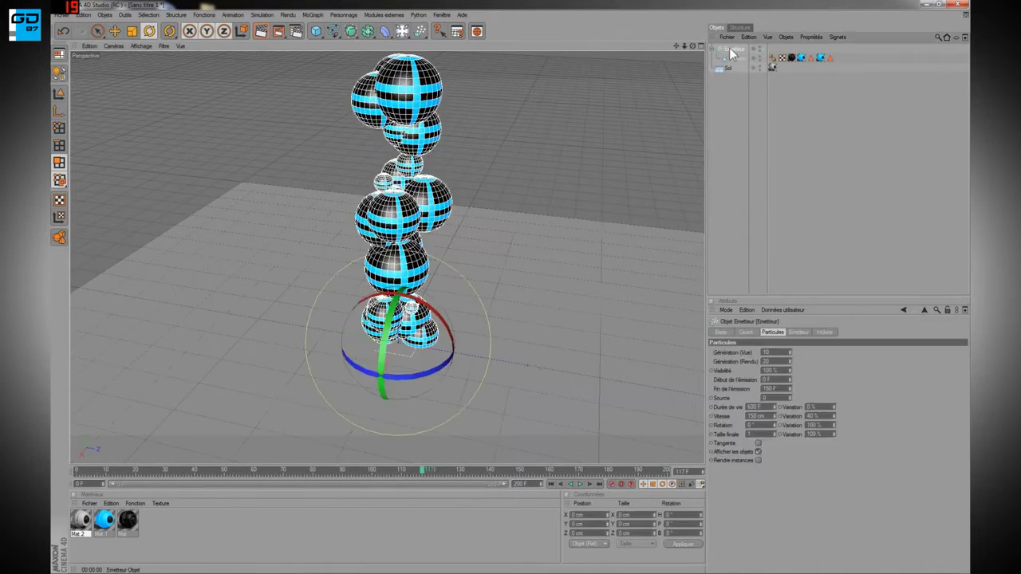
pyautogui.click(733, 87)
pyautogui.rightClick(724, 67)
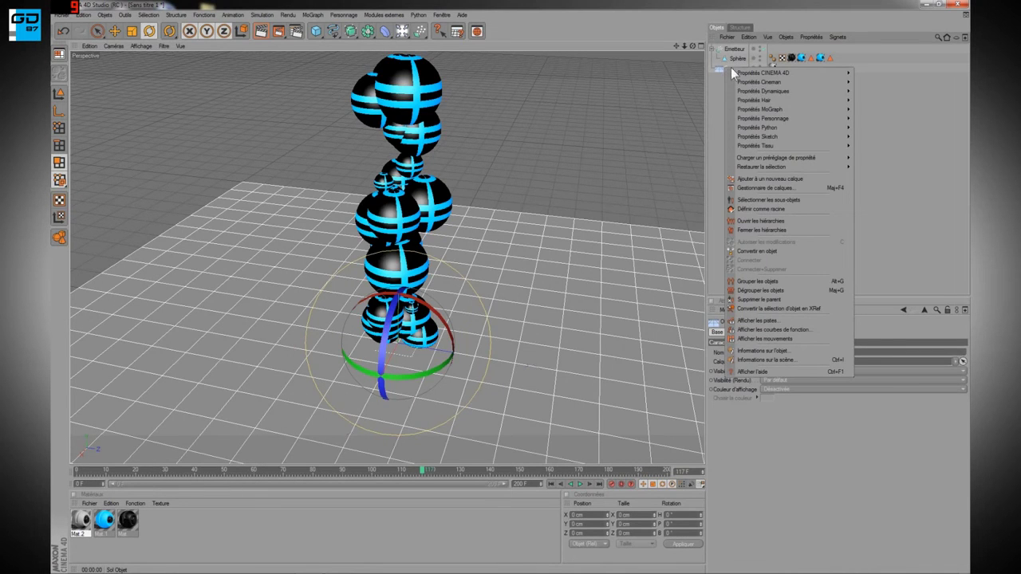
pyautogui.moveTo(784, 92)
pyautogui.click(891, 91)
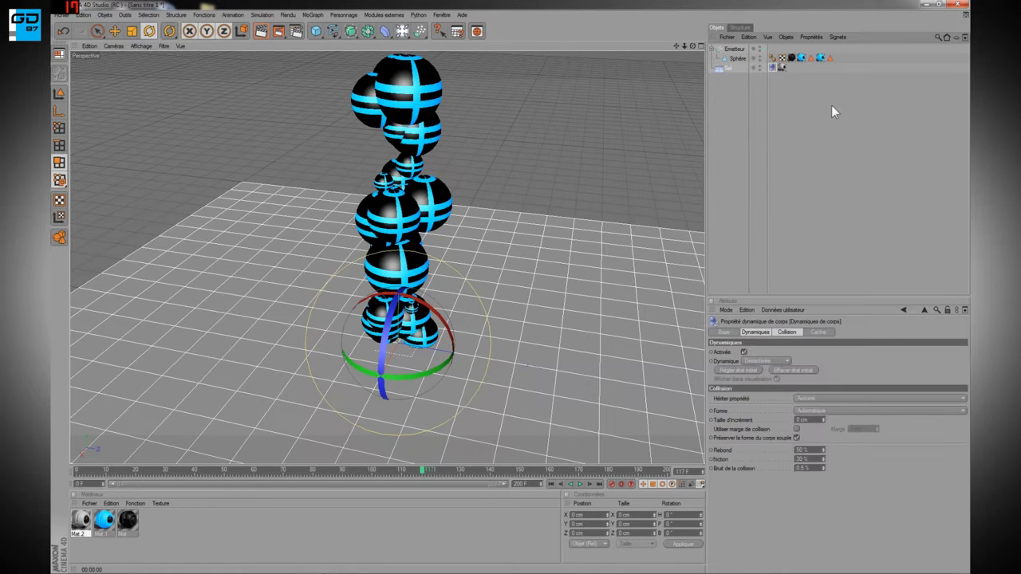
pyautogui.click(728, 103)
pyautogui.click(781, 67)
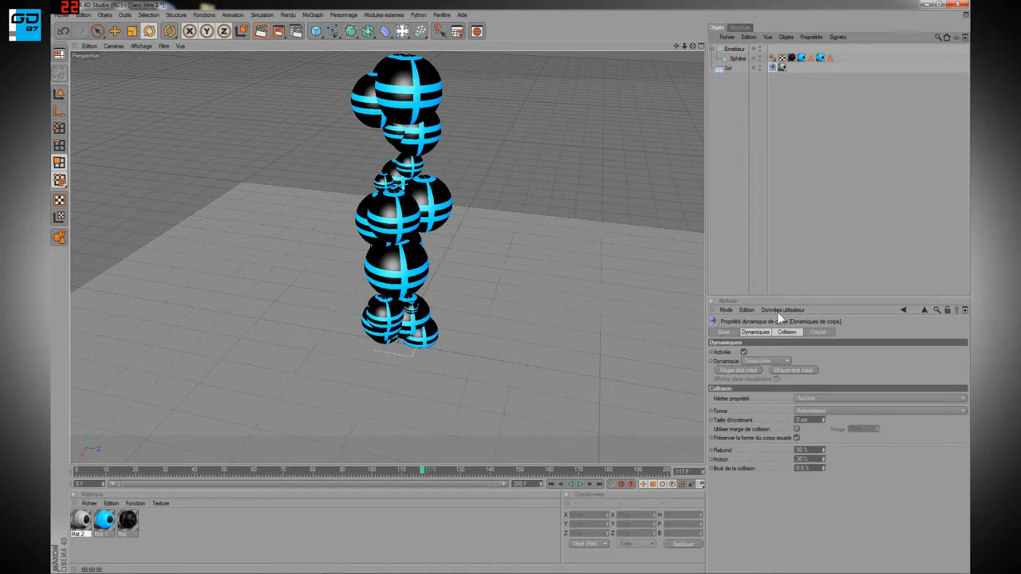
# Copy the floor's dynamics tag onto the emitter and set the copy's Dynamique option to Activée
pyautogui.click(726, 131)
pyautogui.moveTo(778, 69); pyautogui.dragTo(738, 53)
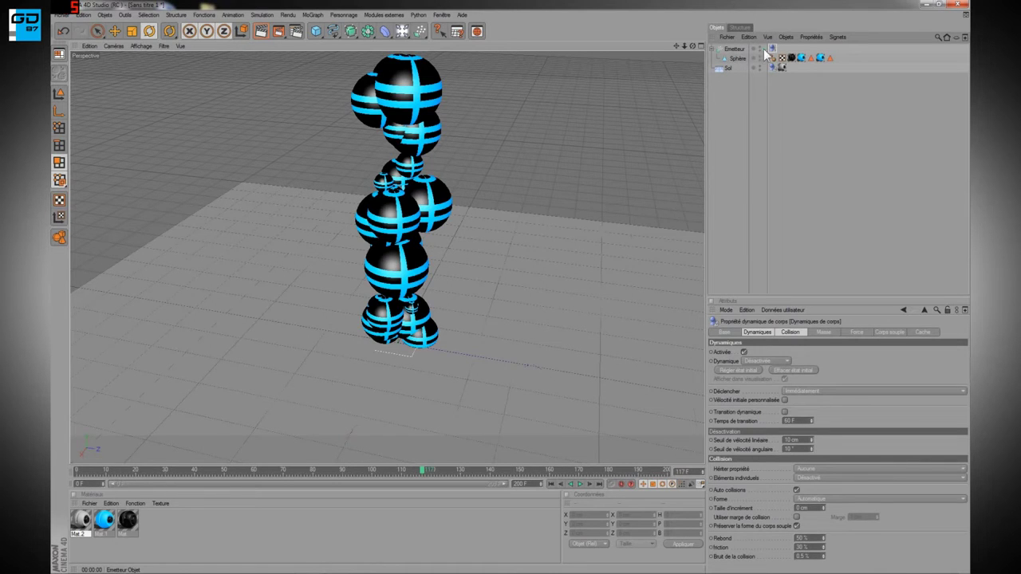
pyautogui.click(768, 363)
pyautogui.click(762, 379)
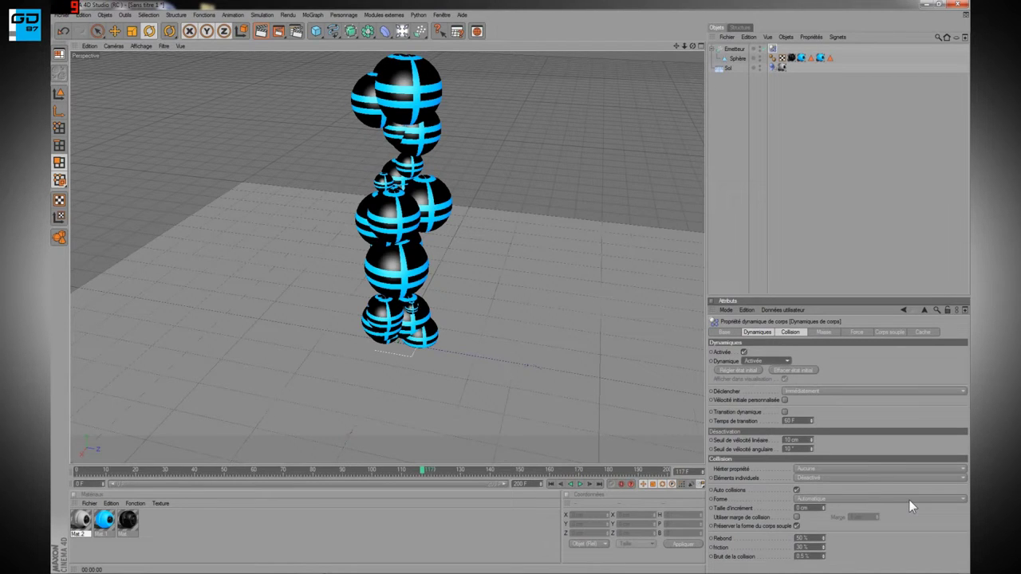
# In the emitter's dynamics tag, set individual elements to Tout and inheritance to Appliquer propriété aux enfants
pyautogui.click(837, 477)
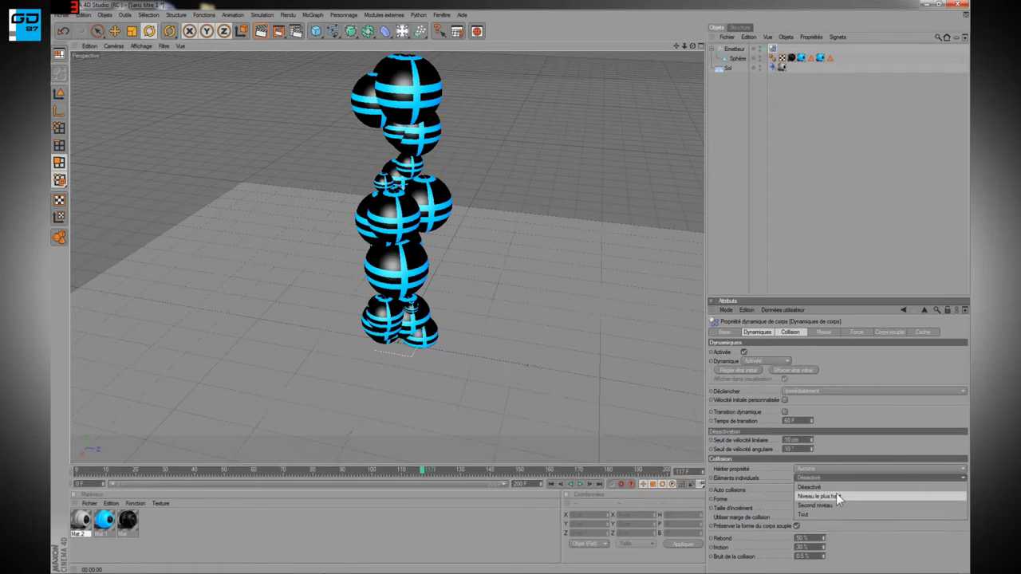
pyautogui.click(828, 514)
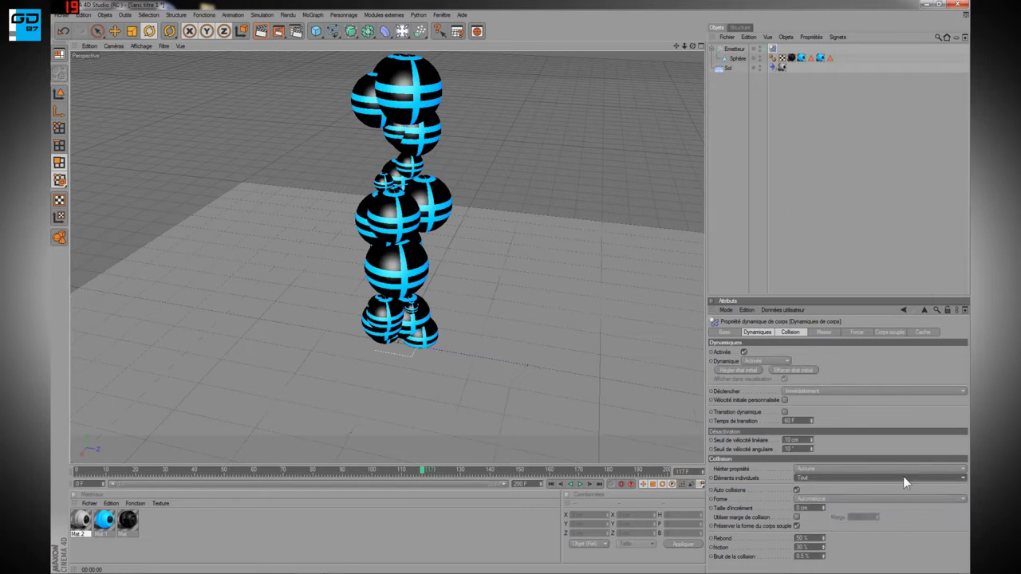
pyautogui.click(875, 470)
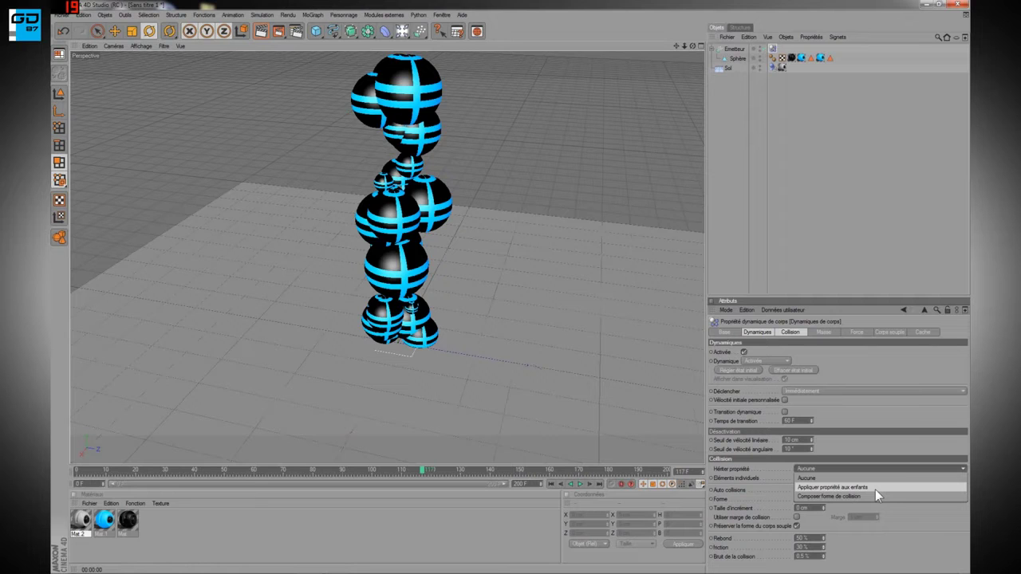
pyautogui.click(875, 488)
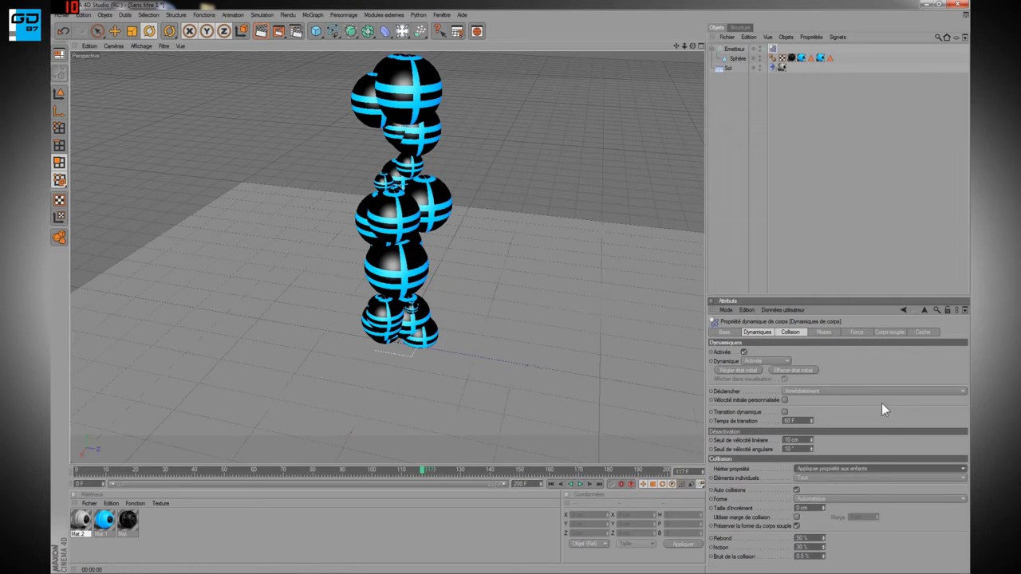
# Play the animation from the first frame to check how the emitted spheres collide with the floor and each other
pyautogui.click(550, 484)
pyautogui.click(579, 485)
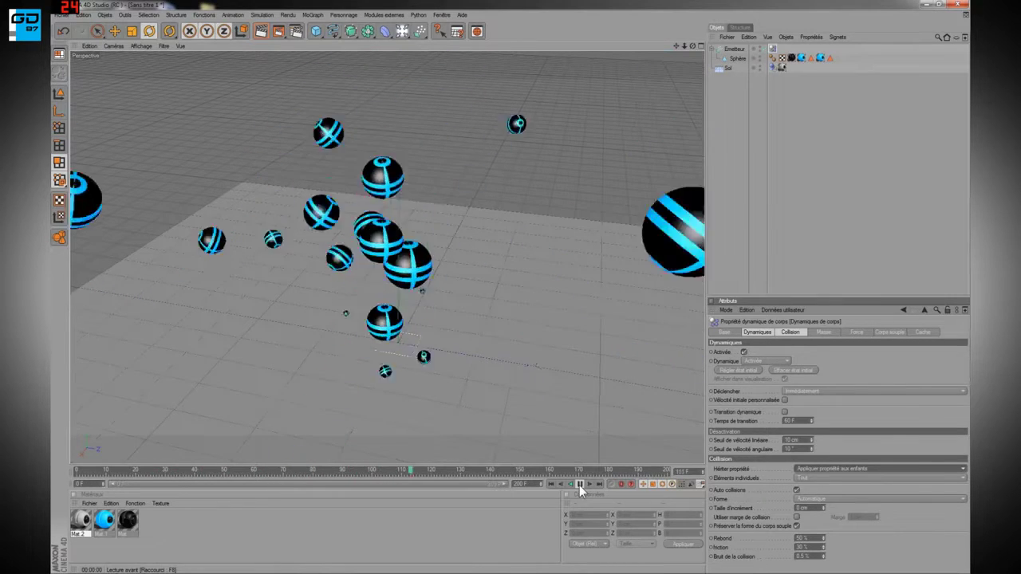
pyautogui.click(580, 485)
pyautogui.scroll(-5, 482, 351)
pyautogui.keyDown('alt'); pyautogui.moveTo(484, 332); pyautogui.dragTo(515, 339); pyautogui.keyUp('alt')
pyautogui.scroll(3, 487, 334)
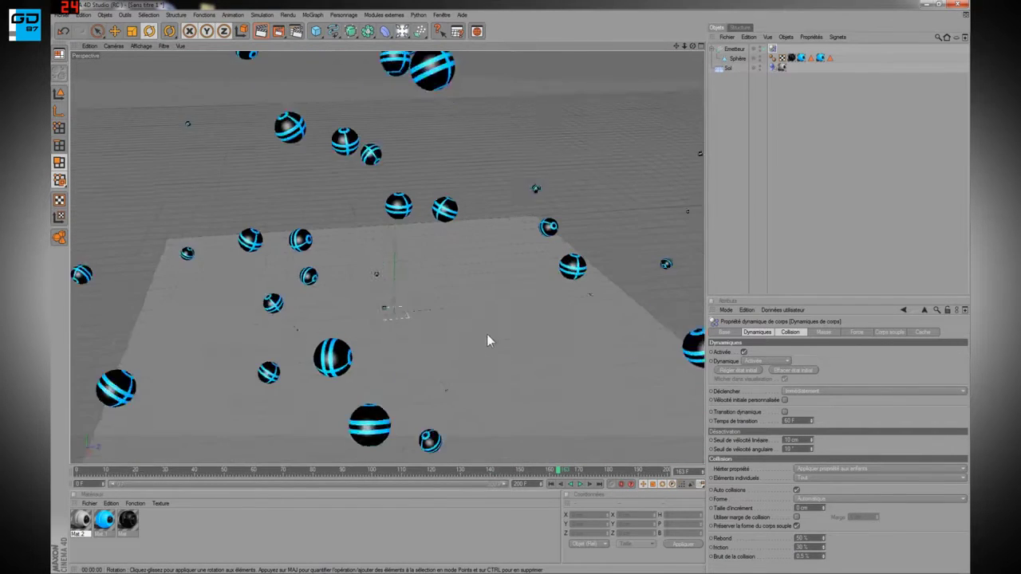
# Set the emitter's X and Y size to 400 cm each
pyautogui.click(733, 49)
pyautogui.press('o')
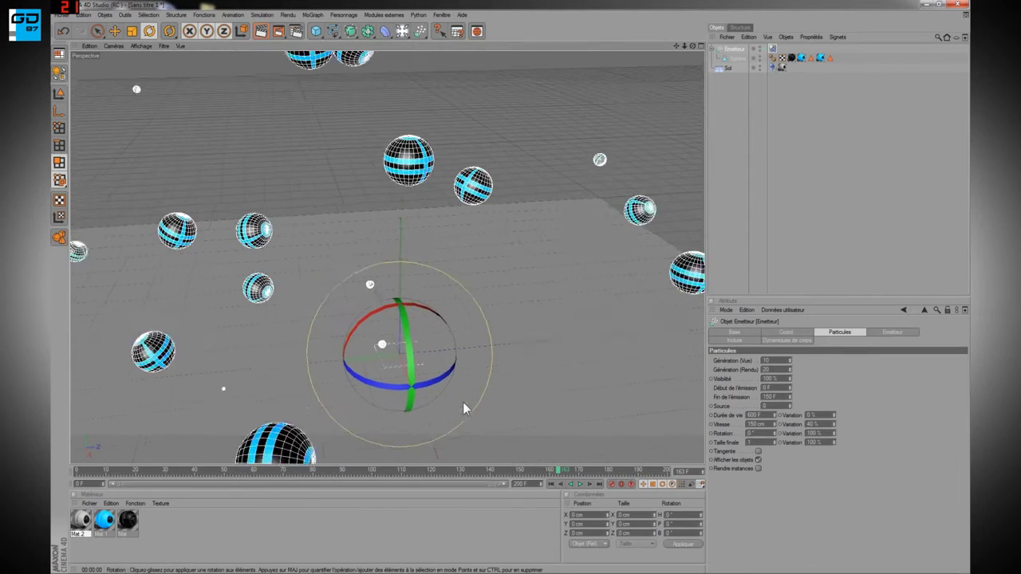
pyautogui.click(557, 484)
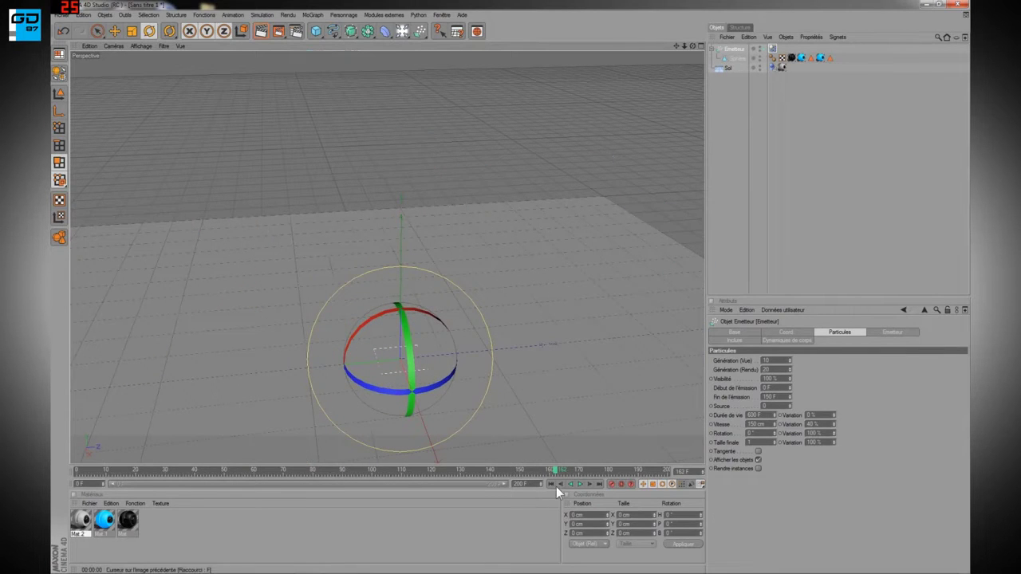
pyautogui.click(114, 31)
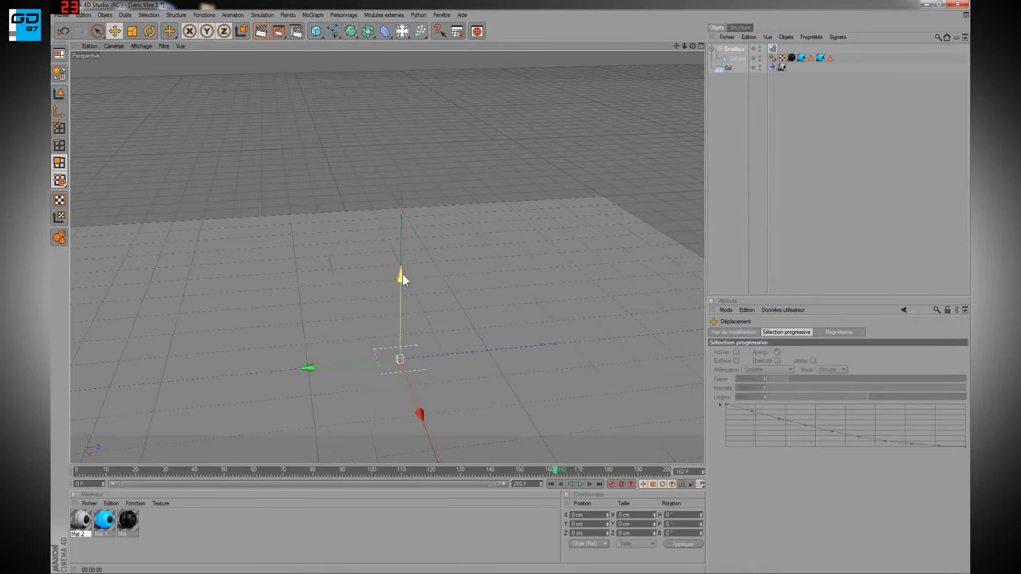
pyautogui.moveTo(401, 272); pyautogui.dragTo(363, 268)
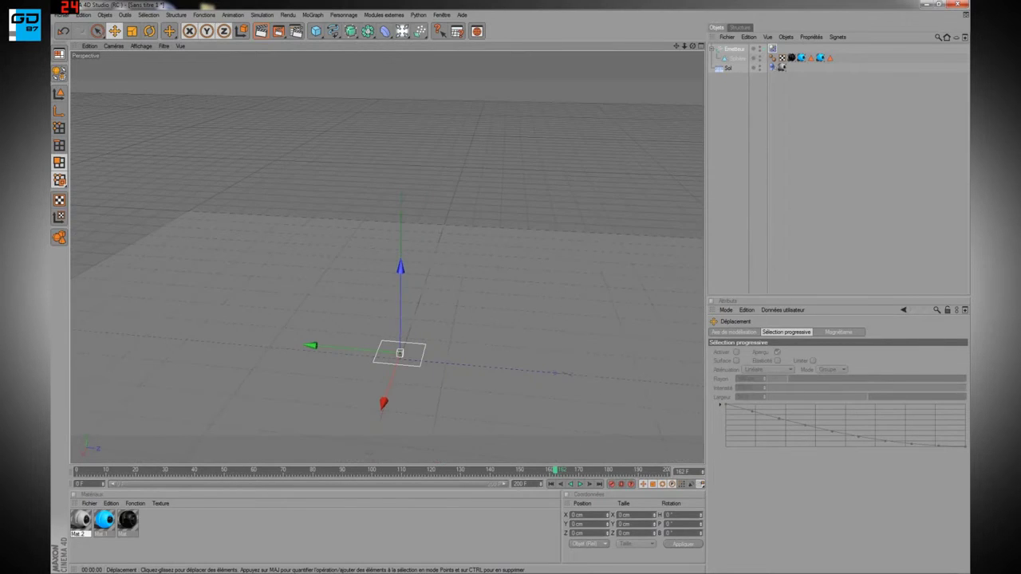
pyautogui.click(736, 51)
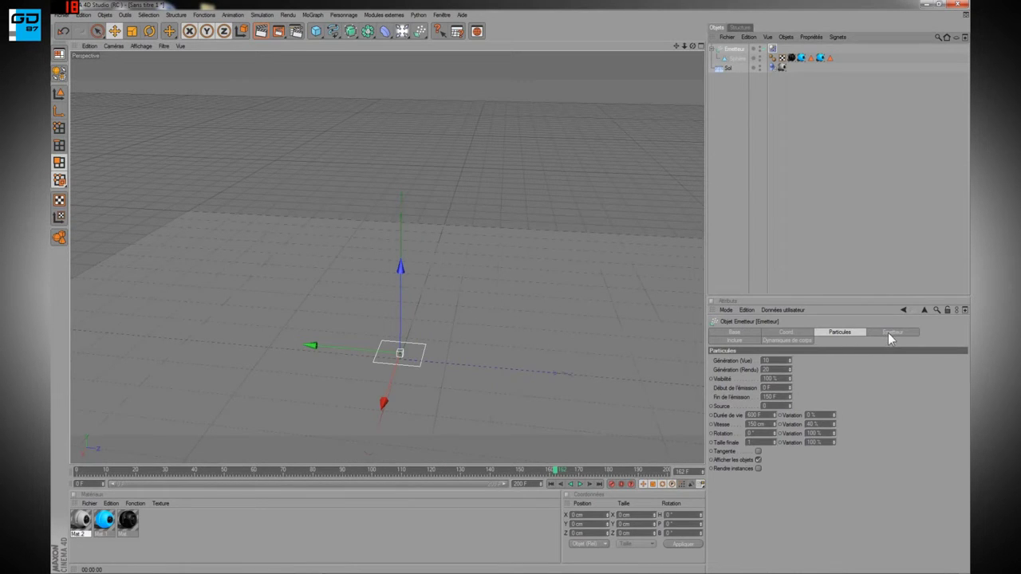
pyautogui.click(889, 332)
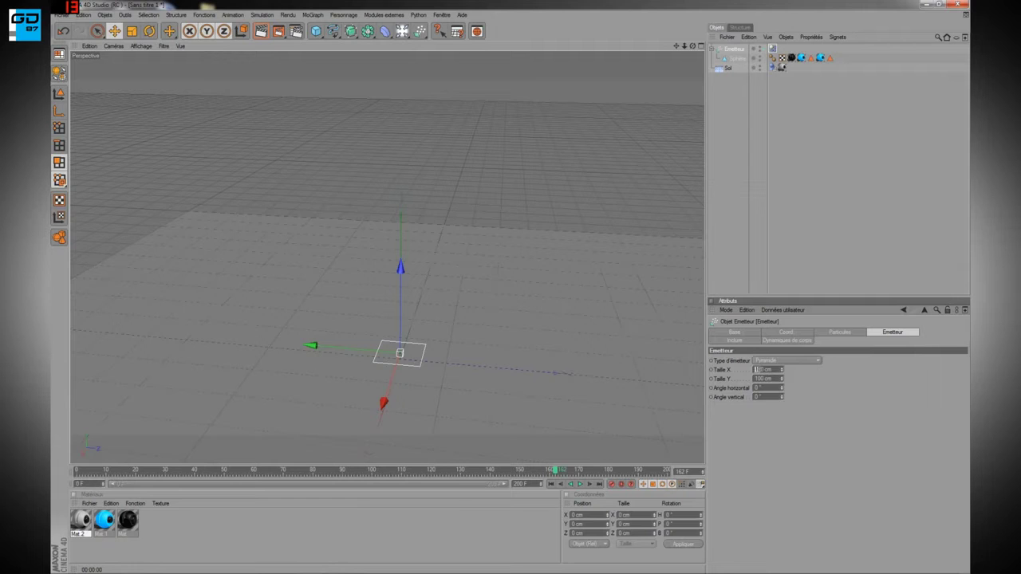
pyautogui.write('40')
pyautogui.press('Return')
pyautogui.write('400')
pyautogui.press('Return')
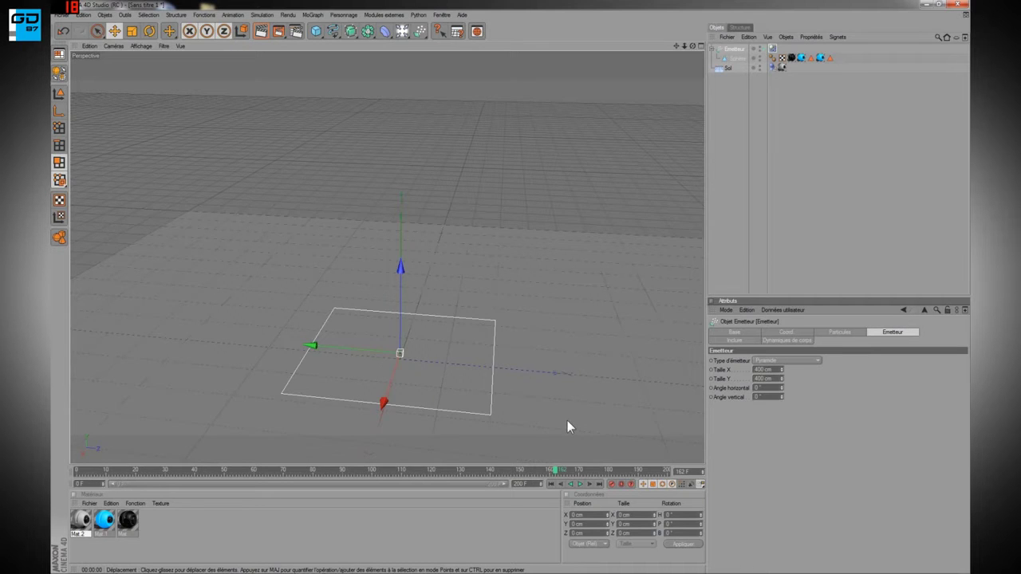
# Replay the animation with the enlarged emitter and render the view of the scattered spheres
pyautogui.keyDown('alt'); pyautogui.moveTo(567, 420); pyautogui.dragTo(567, 421); pyautogui.keyUp('alt')
pyautogui.scroll(-6, 568, 421)
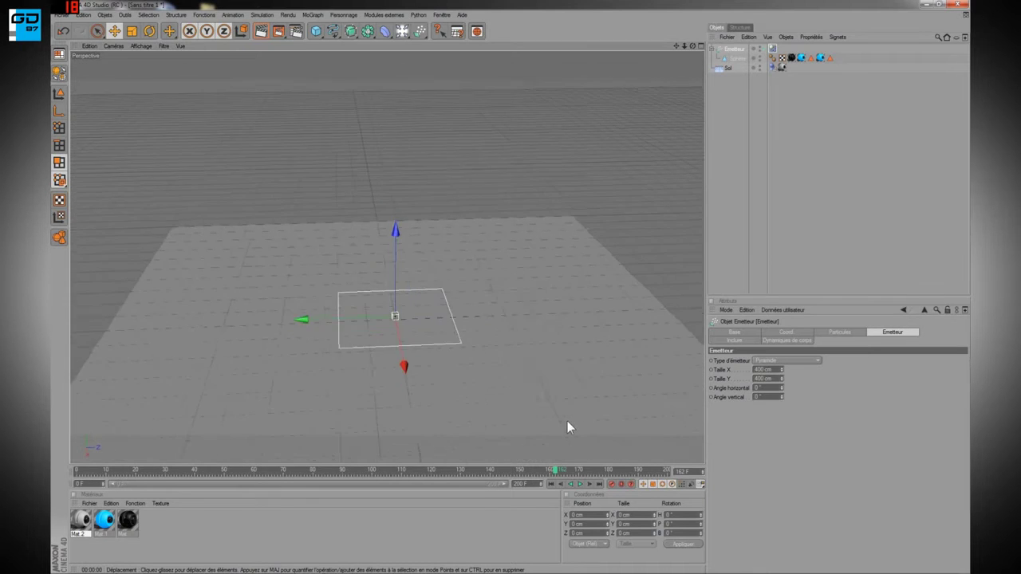
pyautogui.click(580, 483)
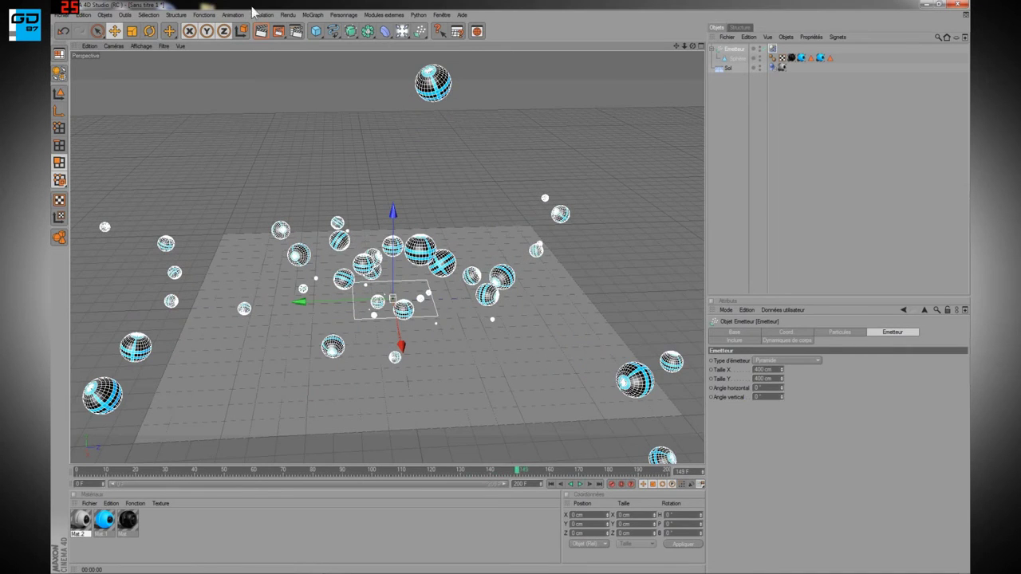
pyautogui.click(260, 32)
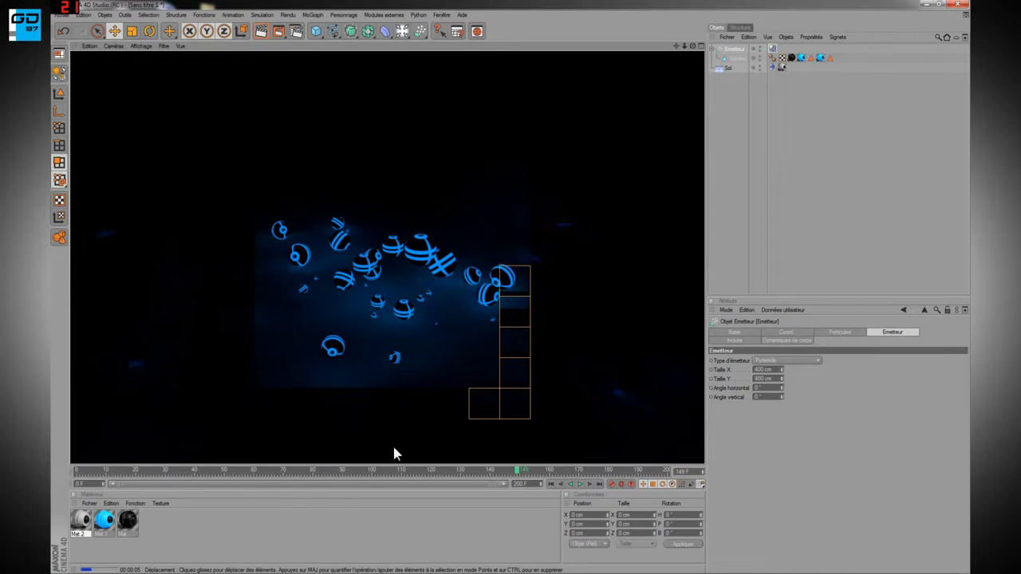
# Change Mat.1's luminescence colour to cyan (R 0, V 238, B 255) and set its intensity to 120 %
pyautogui.doubleClick(103, 520)
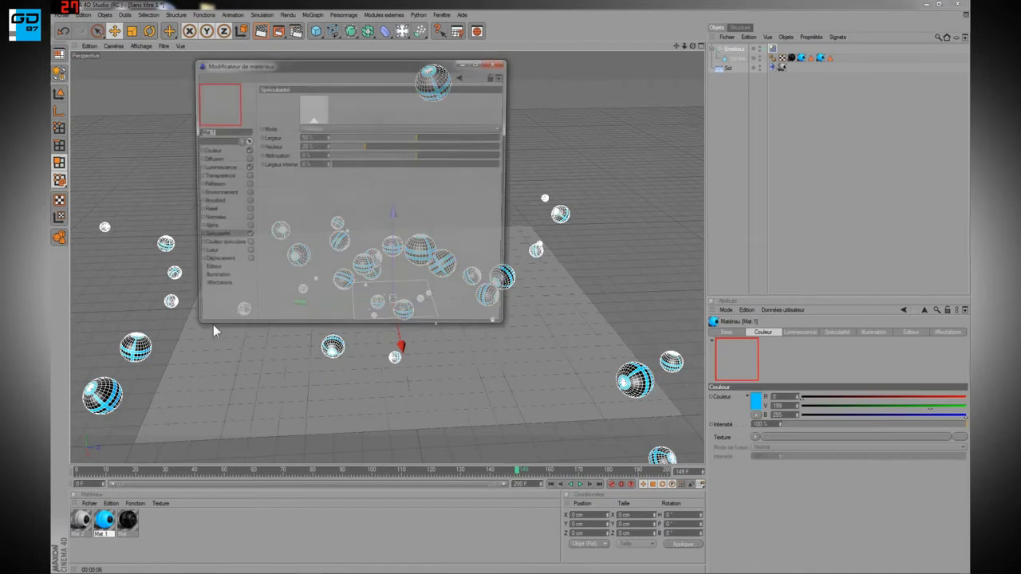
pyautogui.click(212, 175)
pyautogui.click(217, 168)
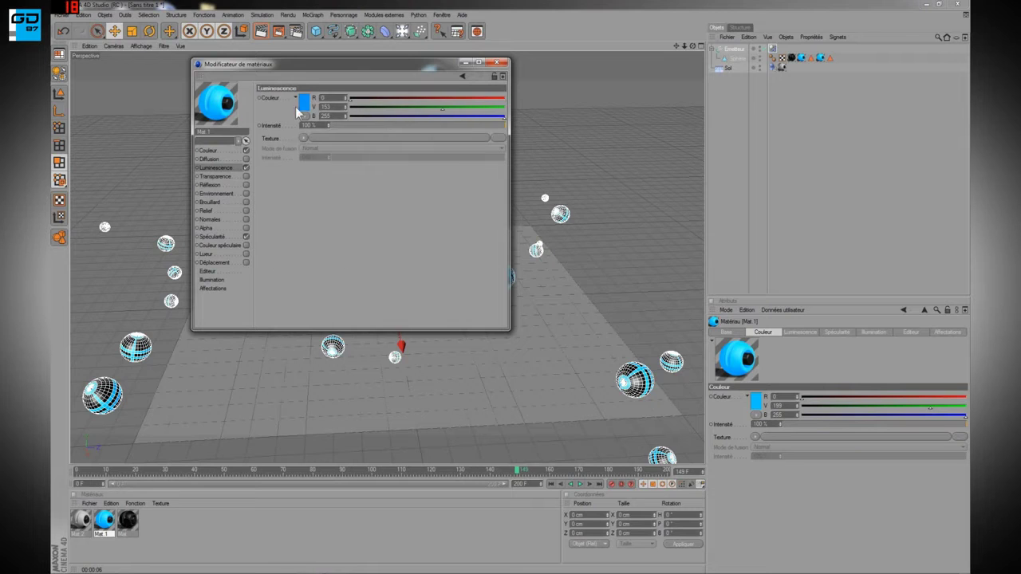
pyautogui.click(301, 106)
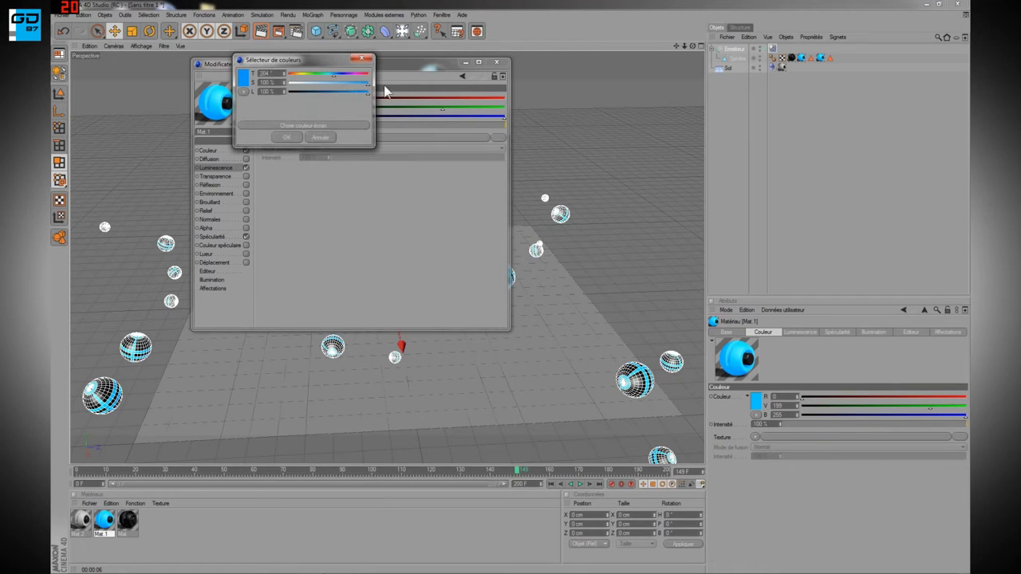
pyautogui.moveTo(334, 75); pyautogui.dragTo(330, 77)
pyautogui.click(286, 138)
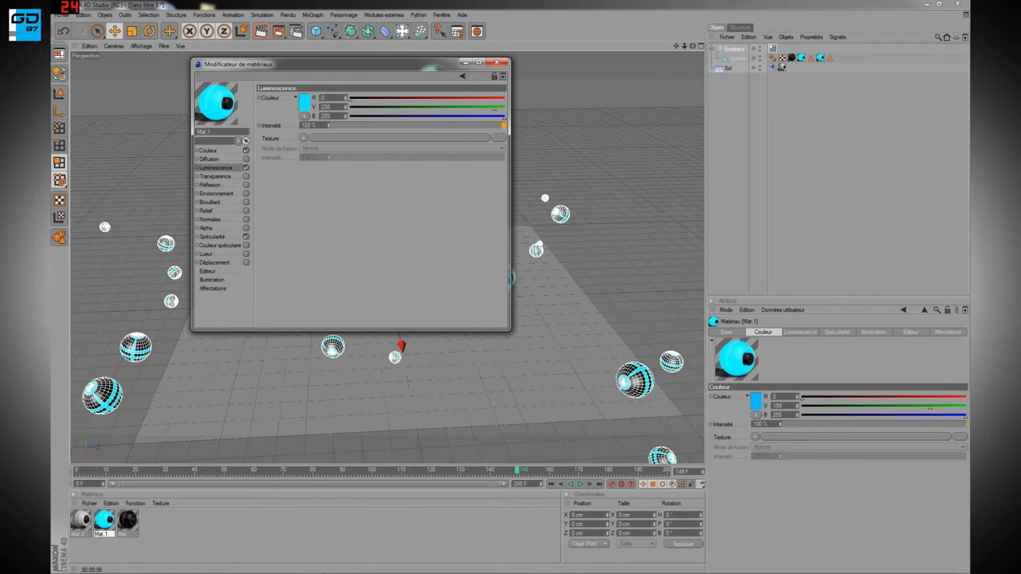
pyautogui.moveTo(328, 125); pyautogui.dragTo(328, 121)
# Enable Lueur on Mat.1 with internal intensity 8 %, external intensity 375 %, radius 5 cm and randomisation 56 %
pyautogui.click(245, 254)
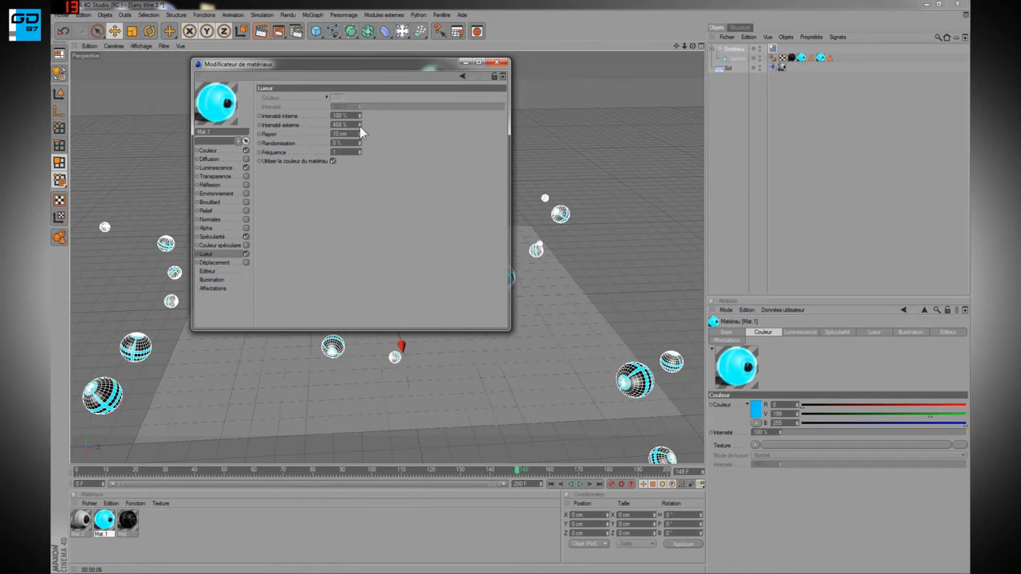
pyautogui.moveTo(360, 126); pyautogui.dragTo(360, 170)
pyautogui.moveTo(359, 116); pyautogui.dragTo(359, 127)
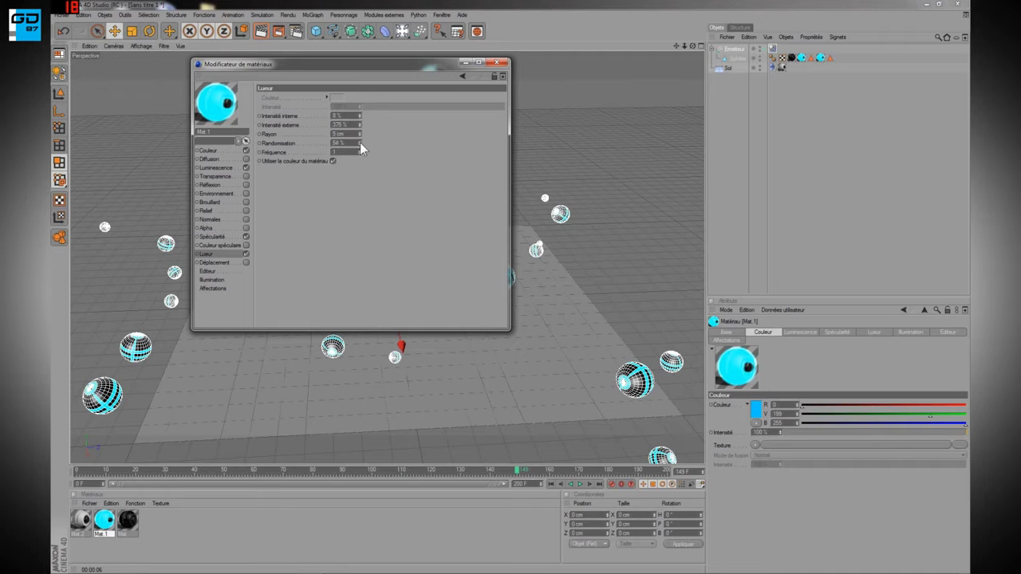
pyautogui.click(497, 62)
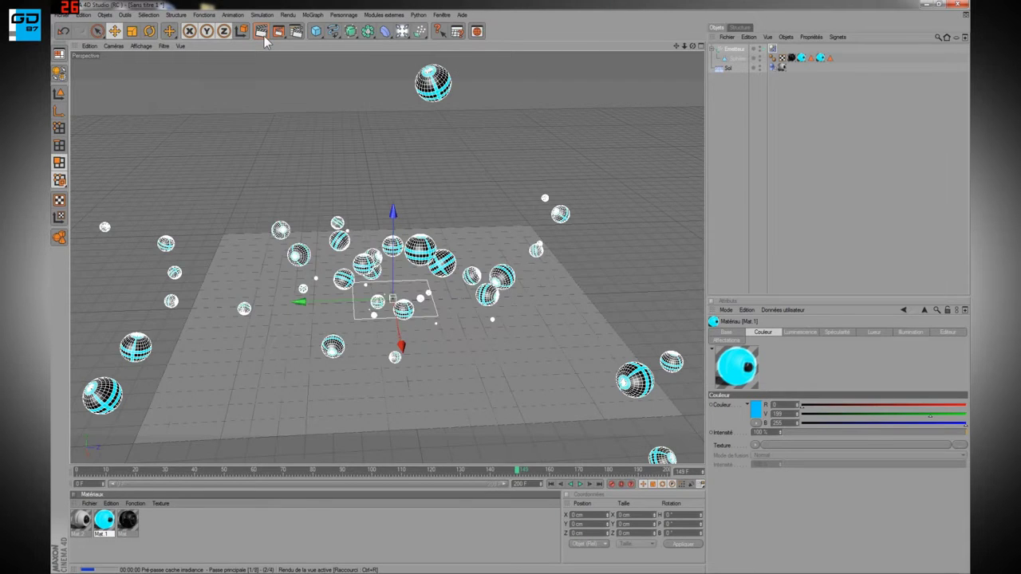
# Render the view to check the new glow and replay the animation from the first frame
pyautogui.click(263, 36)
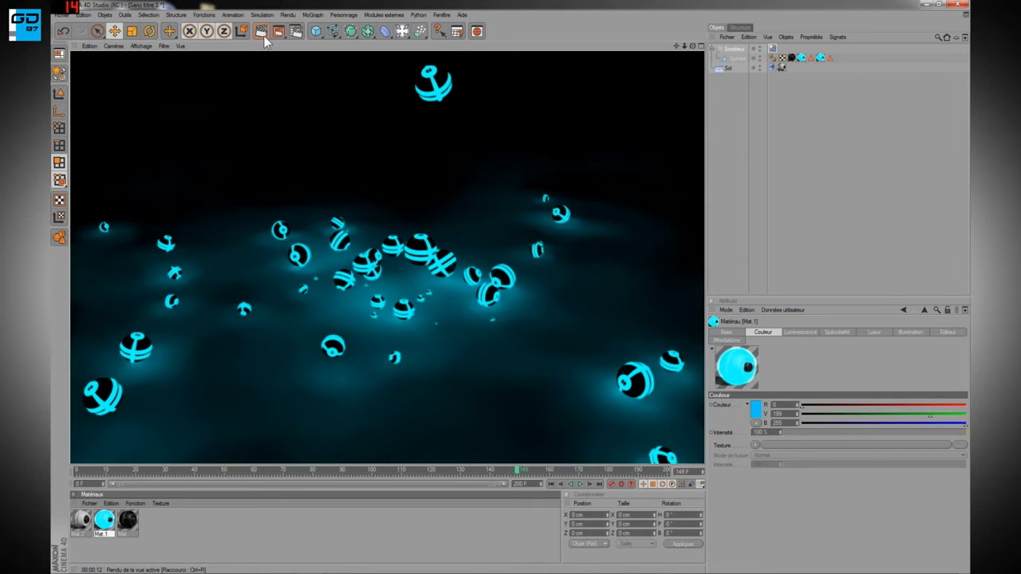
pyautogui.scroll(4, 347, 214)
pyautogui.keyDown('alt'); pyautogui.moveTo(347, 214); pyautogui.dragTo(440, 232); pyautogui.keyUp('alt')
pyautogui.click(551, 484)
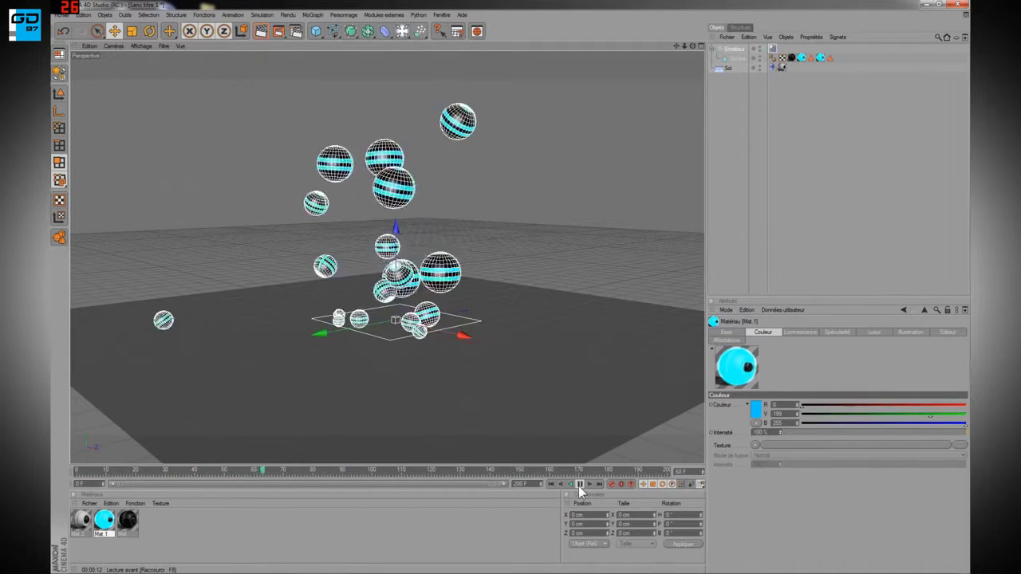
pyautogui.keyDown('alt'); pyautogui.moveTo(463, 313); pyautogui.dragTo(435, 182); pyautogui.keyUp('alt')
pyautogui.scroll(-4, 461, 311)
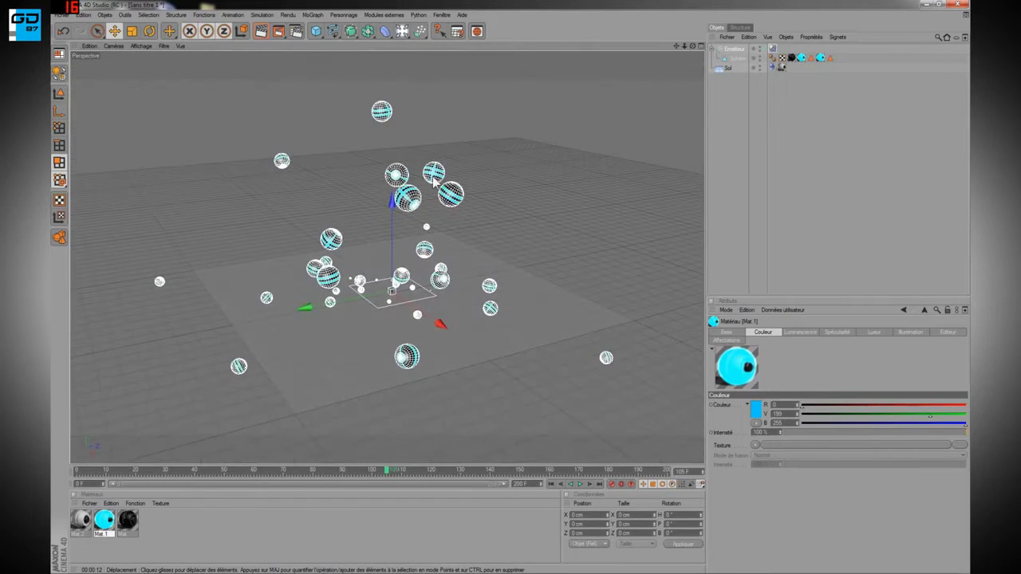
# Add a Terrain object at the centre of the scene
pyautogui.click(316, 30)
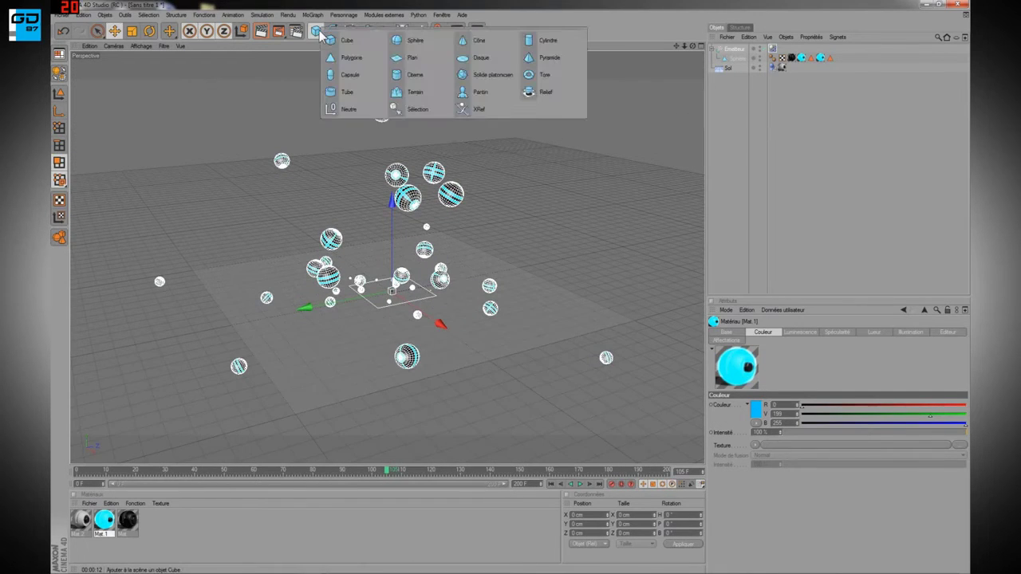
pyautogui.click(431, 95)
pyautogui.scroll(3, 479, 372)
pyautogui.moveTo(395, 228); pyautogui.dragTo(395, 192)
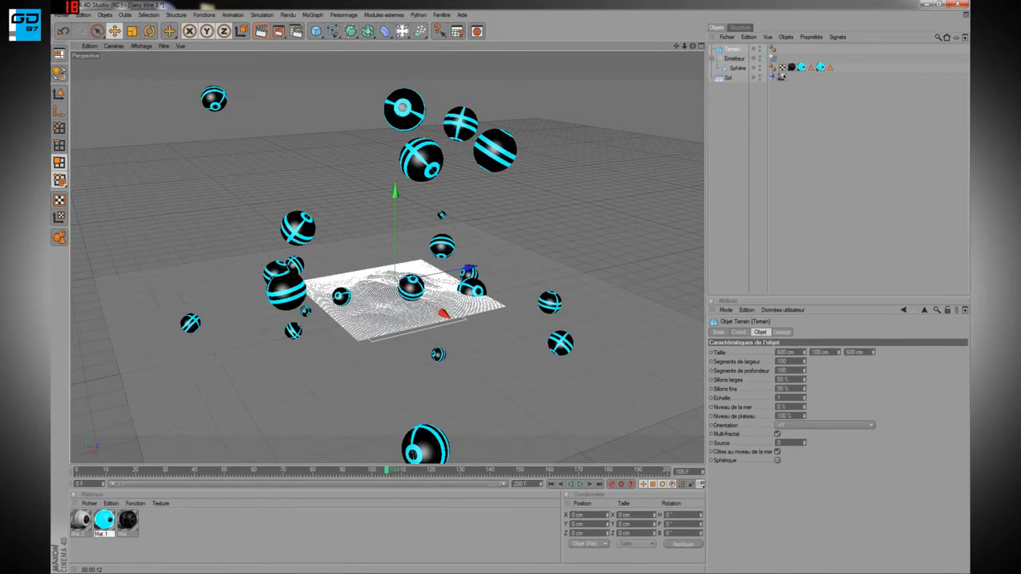
# Set the terrain's size to 6000 × 1000 × 6000 cm
pyautogui.doubleClick(786, 352)
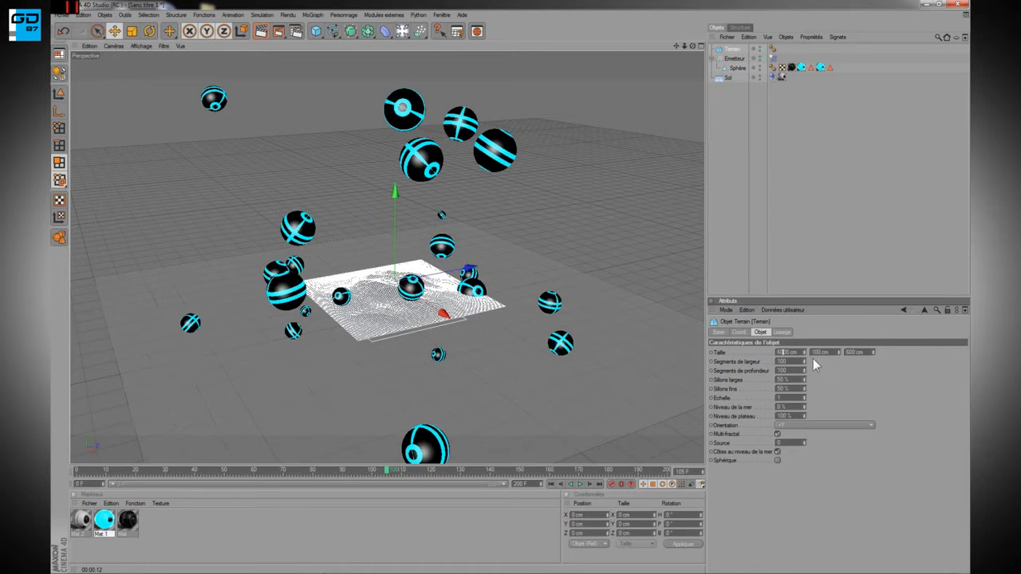
pyautogui.press('Return')
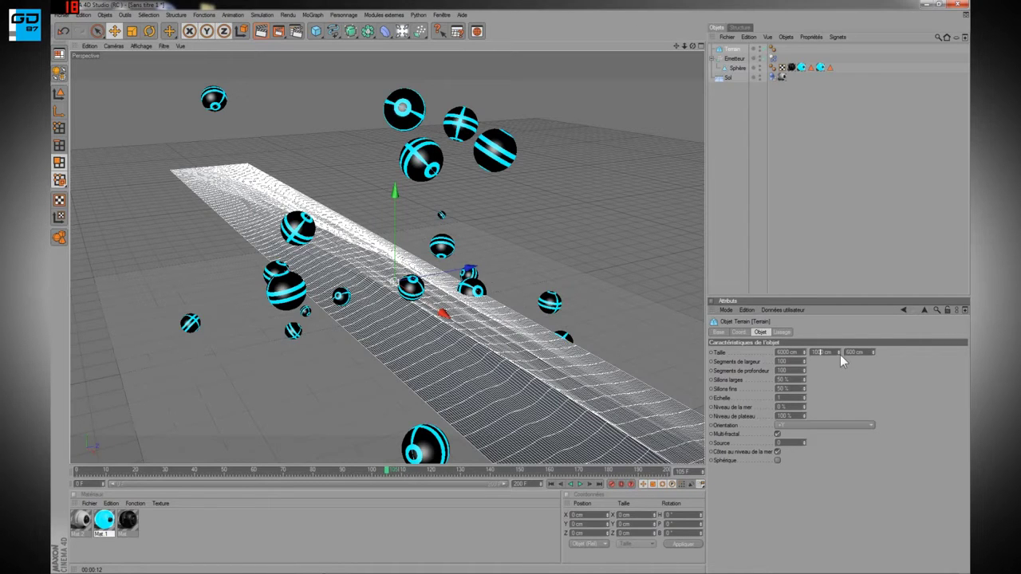
pyautogui.press('Tab')
pyautogui.write('6000')
pyautogui.press('Return')
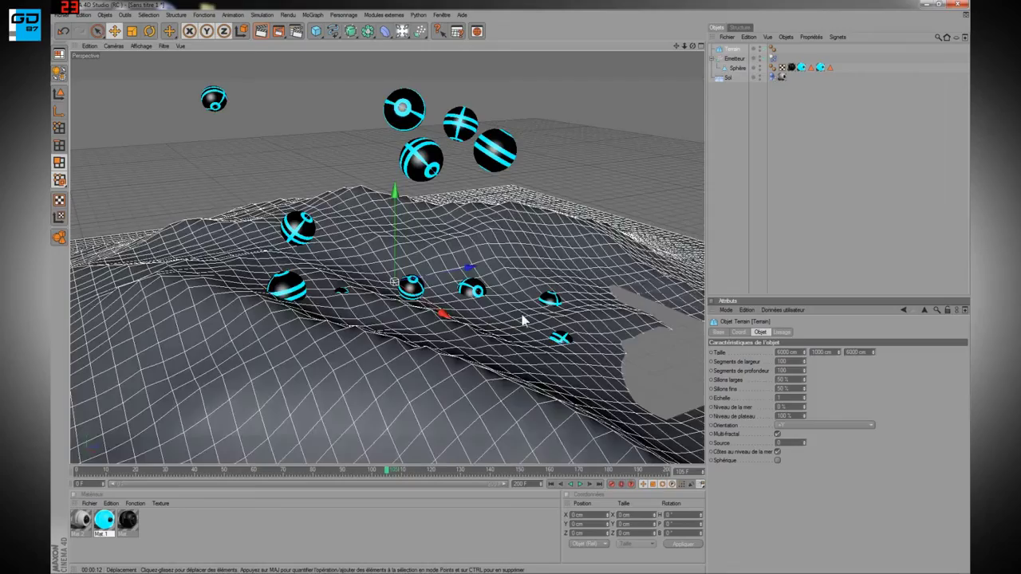
# Set the terrain's Sillons larges to 77 %, Sillons fins to 100 % and Niveau de la mer to 33 %
pyautogui.scroll(-5, 522, 319)
pyautogui.keyDown('alt'); pyautogui.moveTo(472, 327); pyautogui.dragTo(419, 315); pyautogui.keyUp('alt')
pyautogui.keyDown('alt'); pyautogui.moveTo(481, 271); pyautogui.dragTo(485, 364); pyautogui.keyUp('alt')
pyautogui.keyDown('alt'); pyautogui.moveTo(426, 292); pyautogui.dragTo(467, 306); pyautogui.keyUp('alt')
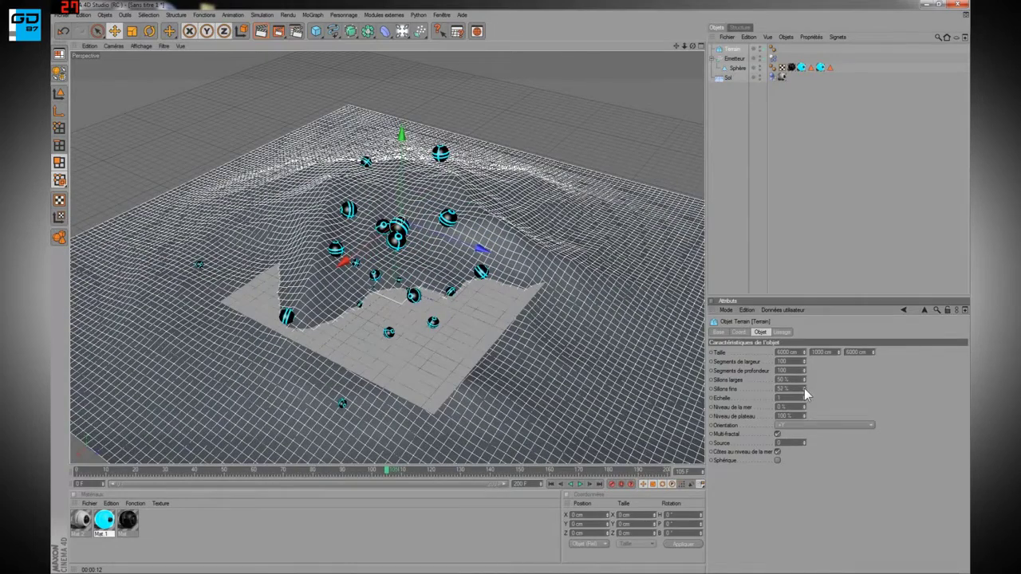
pyautogui.moveTo(805, 389); pyautogui.dragTo(805, 411)
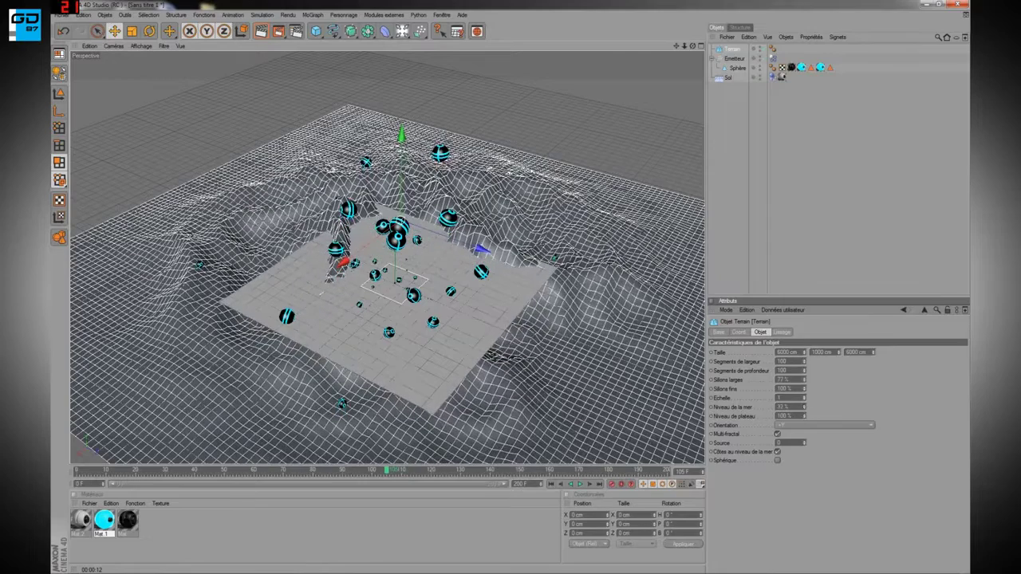
# Copy the floor's body dynamics tag onto the terrain and lower the floor beneath the terrain
pyautogui.click(772, 48)
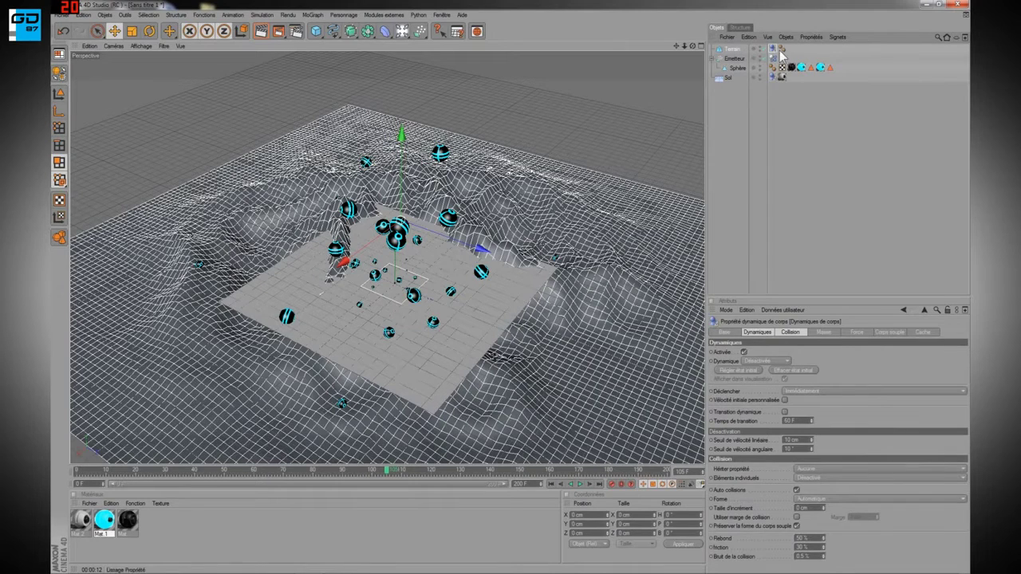
pyautogui.click(730, 78)
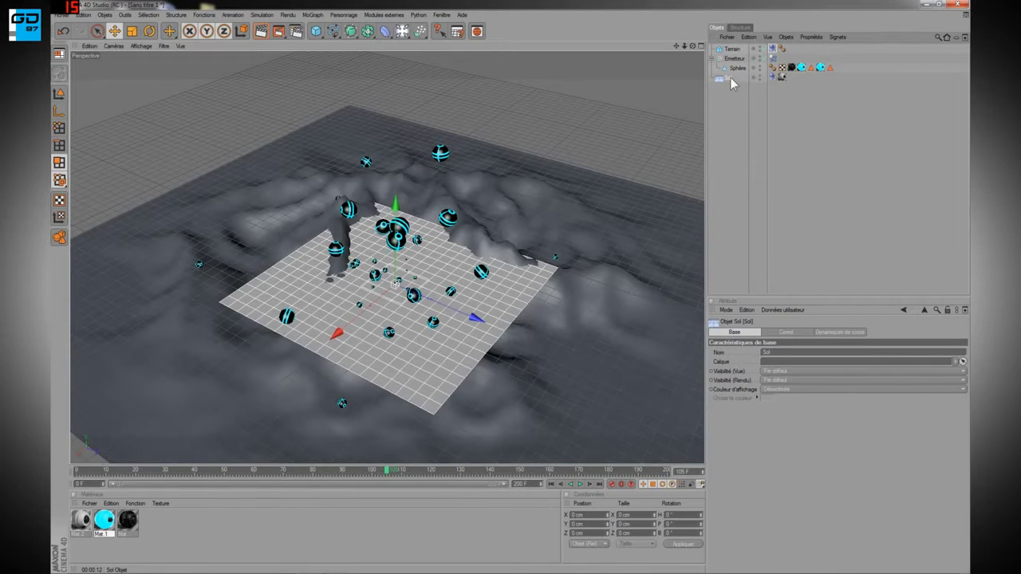
pyautogui.keyDown('alt'); pyautogui.moveTo(553, 231); pyautogui.dragTo(483, 288); pyautogui.keyUp('alt')
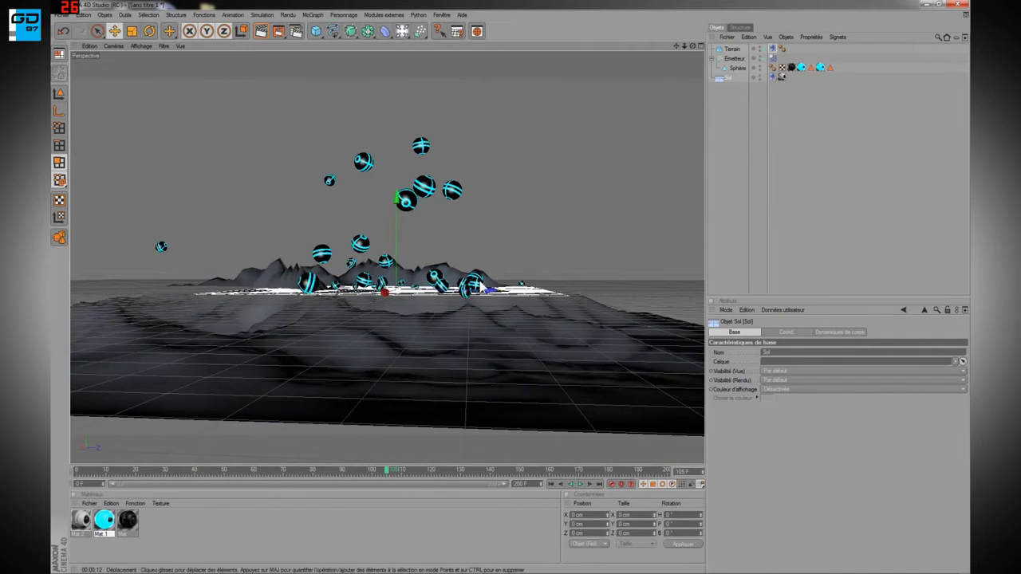
pyautogui.keyDown('alt'); pyautogui.moveTo(556, 362); pyautogui.dragTo(553, 364); pyautogui.keyUp('alt')
pyautogui.moveTo(396, 252); pyautogui.dragTo(396, 254)
pyautogui.keyDown('alt'); pyautogui.moveTo(396, 263); pyautogui.dragTo(420, 233); pyautogui.keyUp('alt')
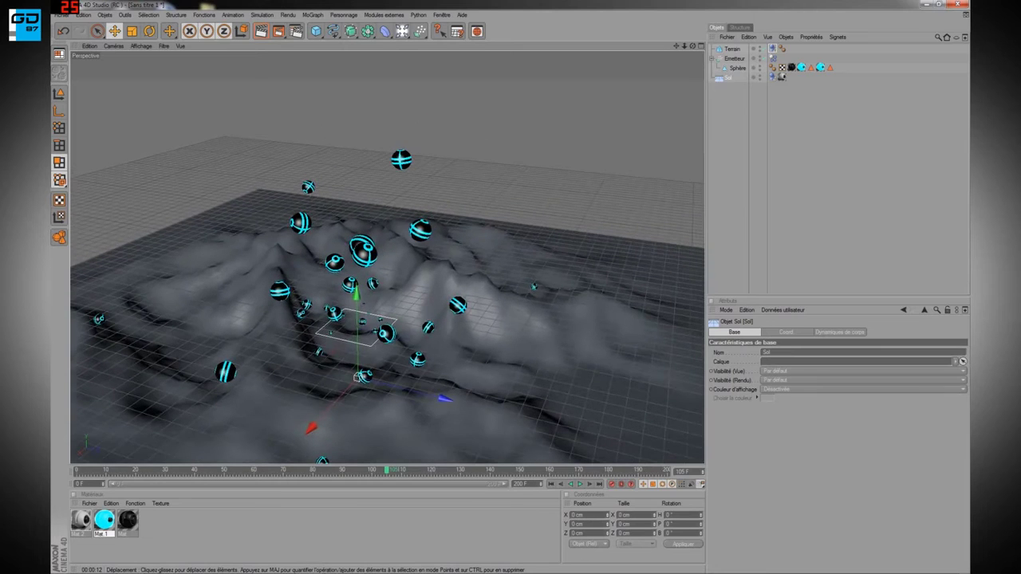
# Apply the floor's Mat.2 material to the terrain
pyautogui.click(786, 155)
pyautogui.moveTo(747, 52); pyautogui.dragTo(733, 53)
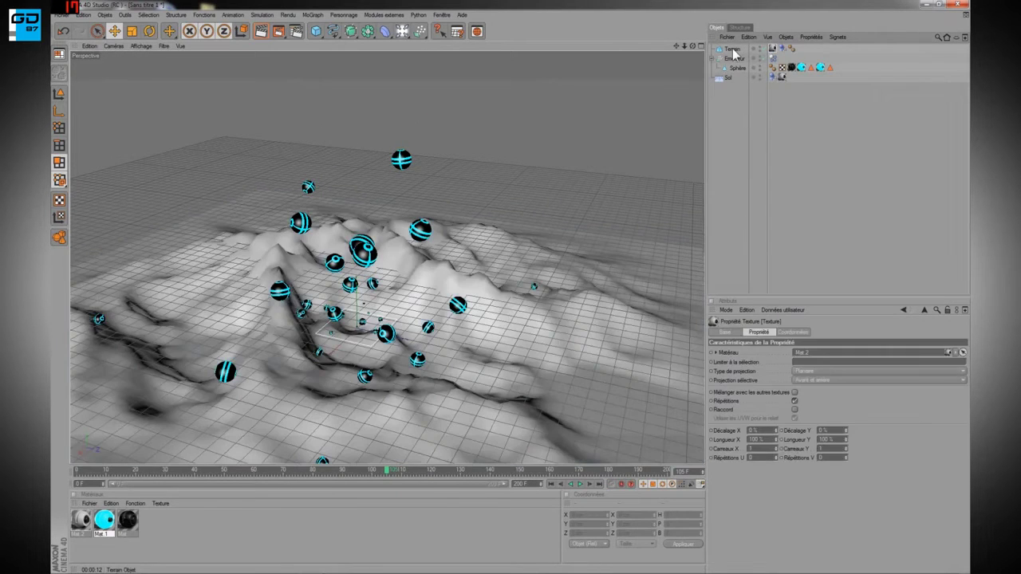
pyautogui.click(744, 177)
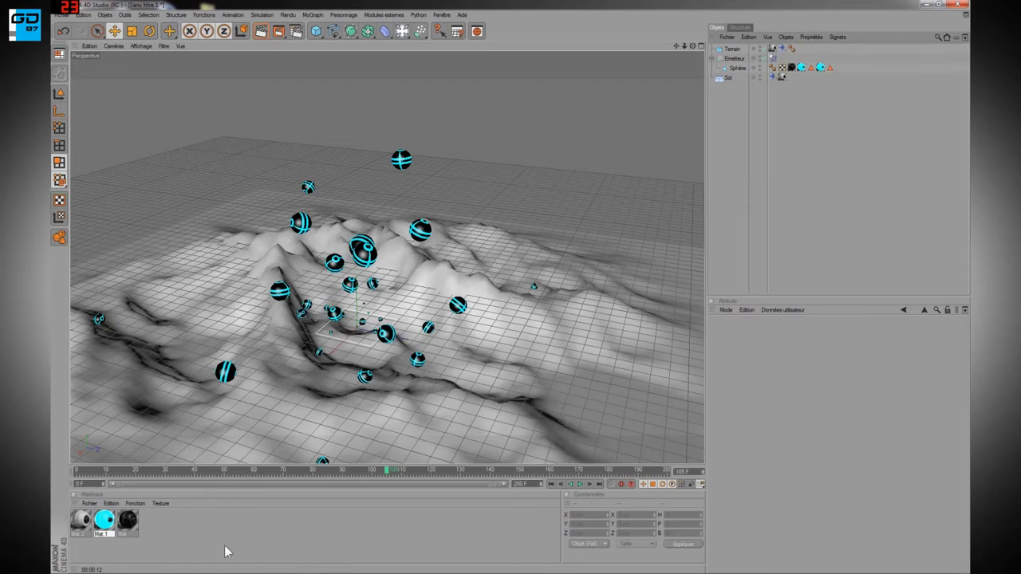
# Assign a Brut texture to the colour channel of Mat.2
pyautogui.doubleClick(80, 520)
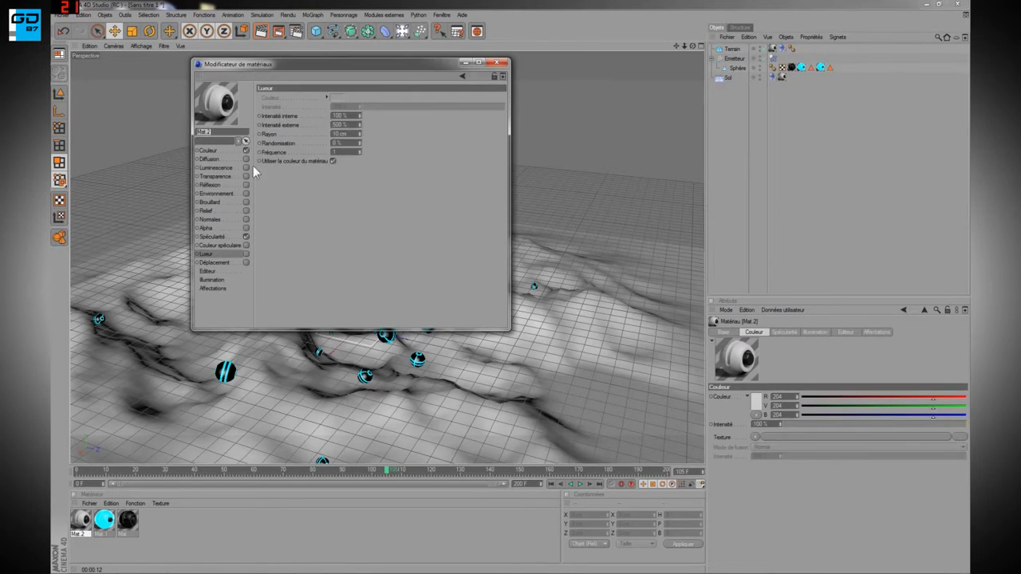
pyautogui.click(209, 151)
pyautogui.click(303, 138)
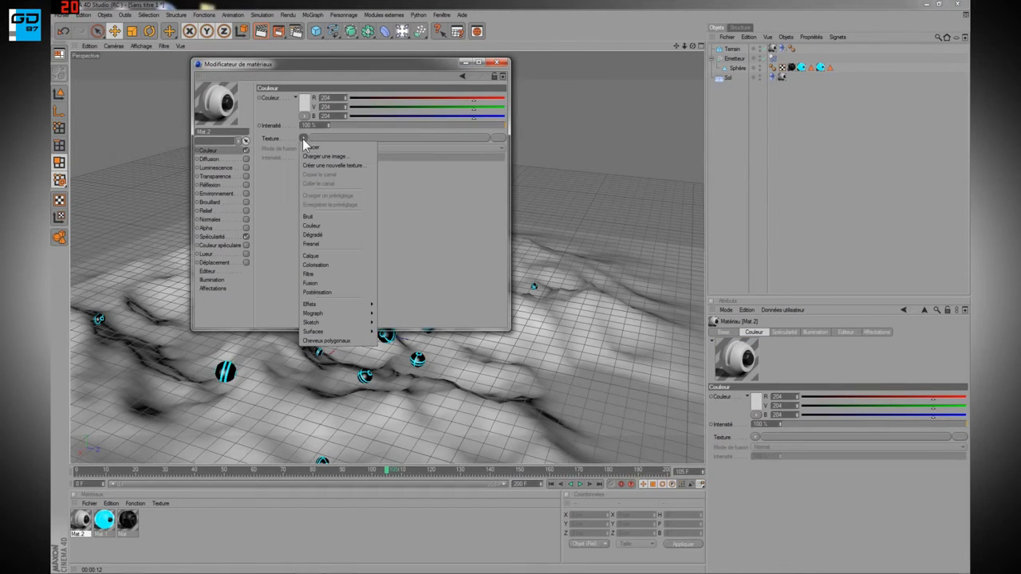
pyautogui.click(322, 215)
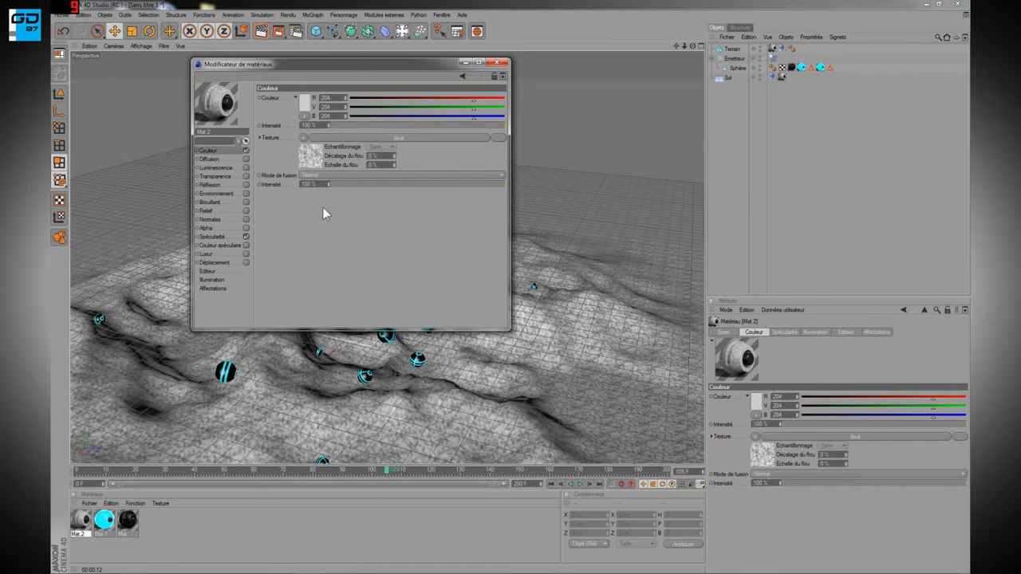
# Try the Turbulence (soufflures) and Brut (mod) noise types on Mat.2's colour texture and settle on Sema
pyautogui.click(310, 157)
pyautogui.click(358, 176)
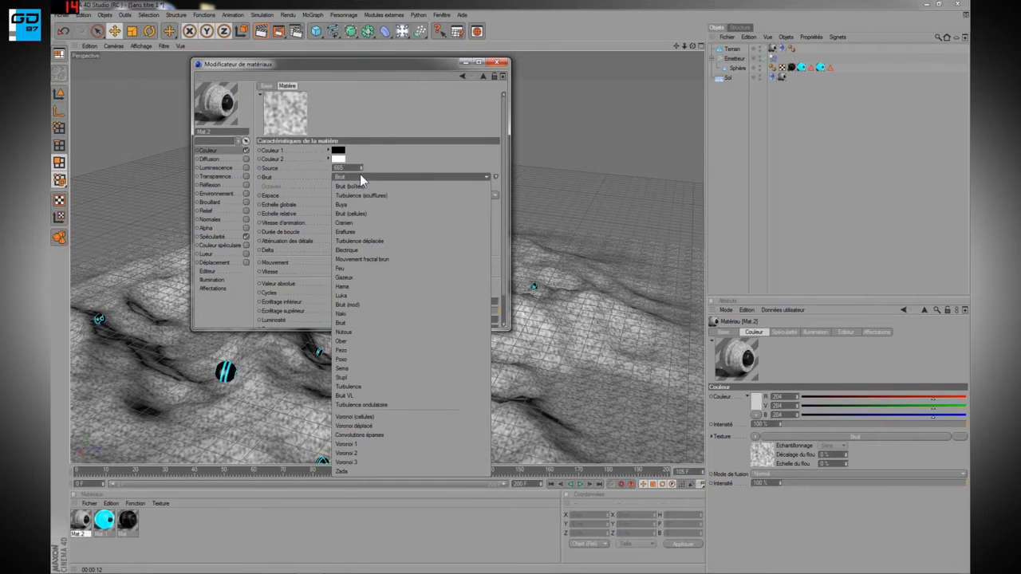
pyautogui.click(385, 196)
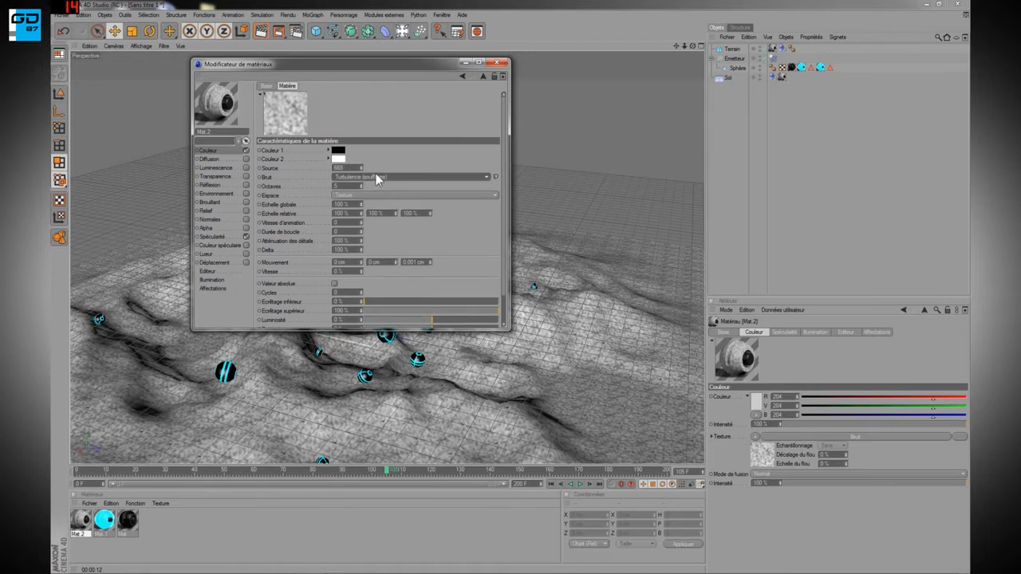
pyautogui.click(381, 177)
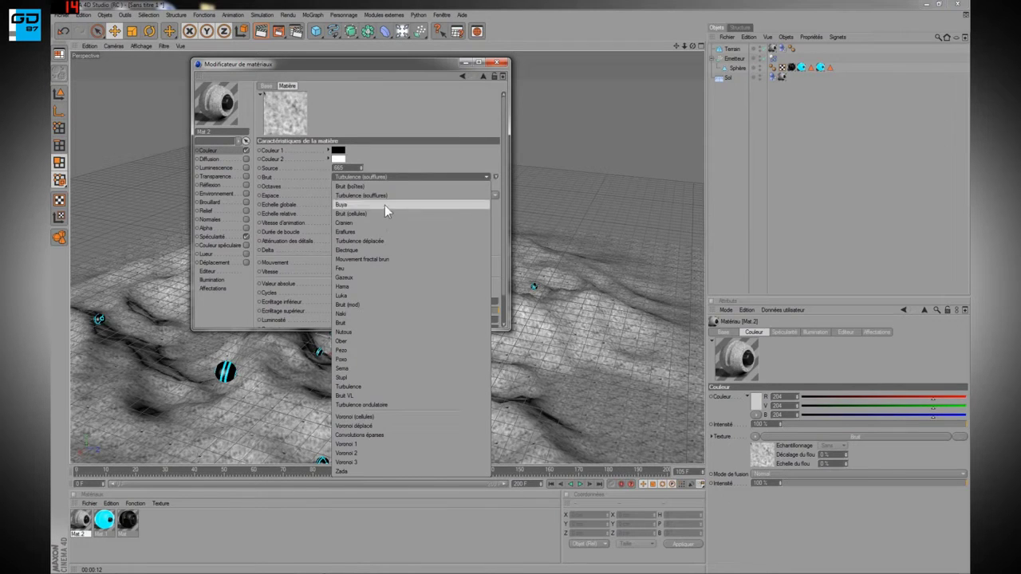
pyautogui.click(370, 304)
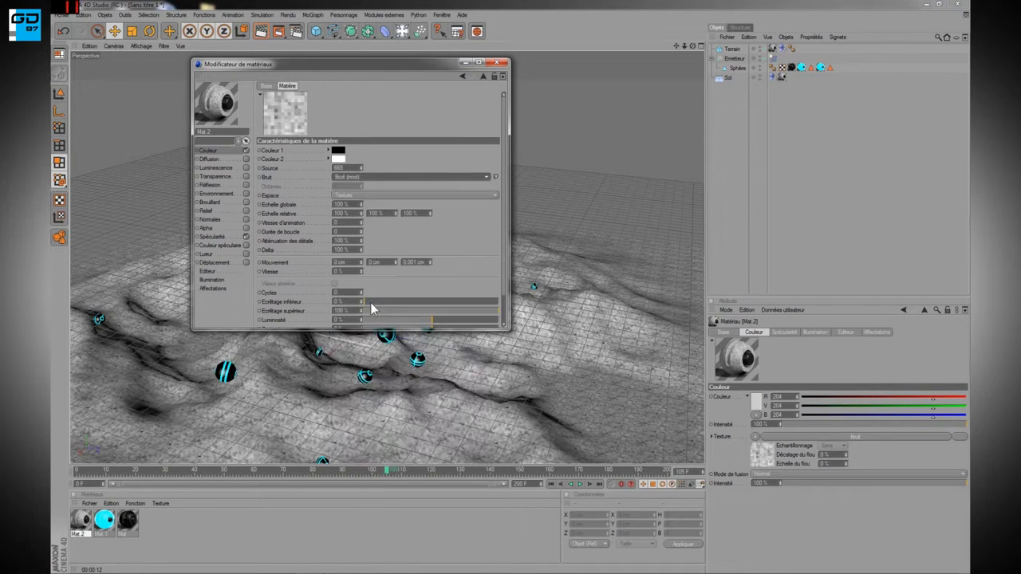
pyautogui.click(379, 179)
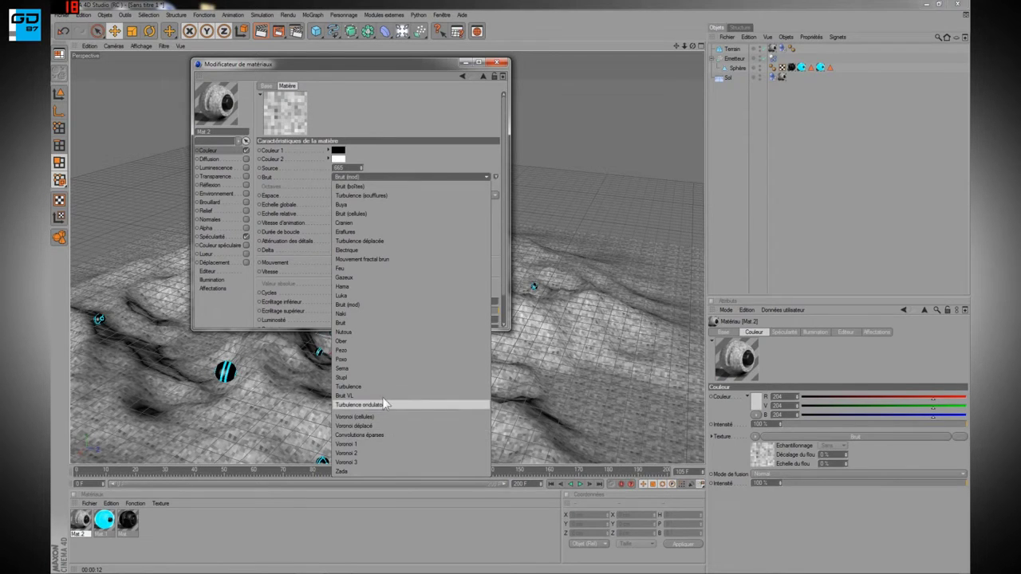
pyautogui.click(367, 368)
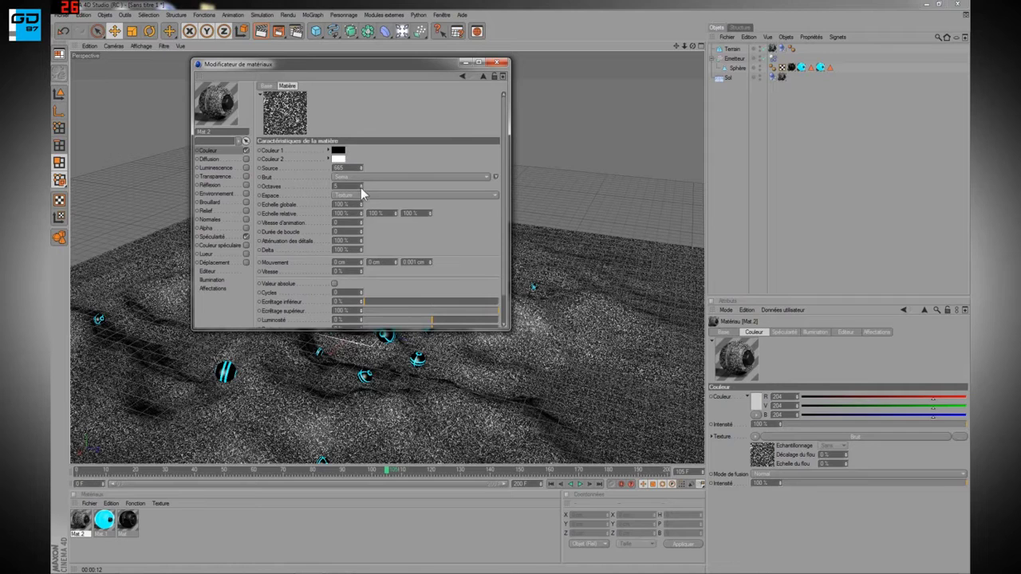
# Set the Sema noise's global scale to 167 % and its relative scale to 122 %, 118 % and 124 %
pyautogui.moveTo(360, 205); pyautogui.dragTo(363, 209)
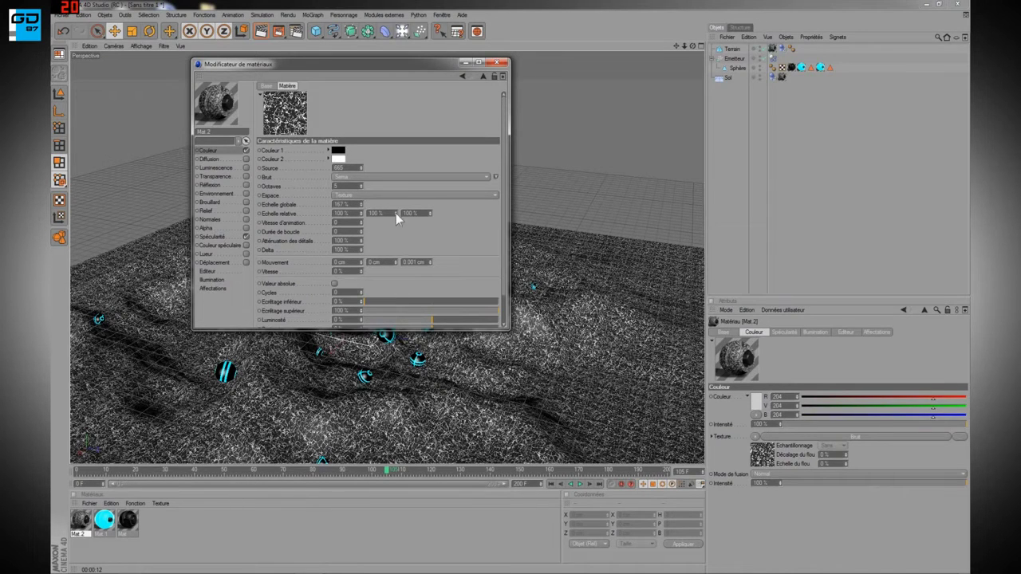
pyautogui.moveTo(361, 214); pyautogui.dragTo(363, 209)
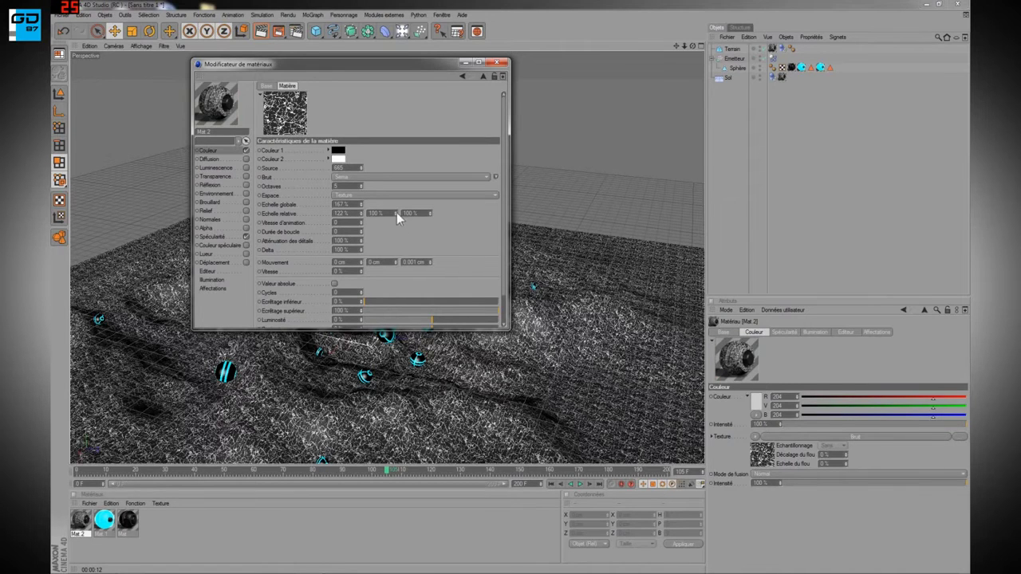
pyautogui.moveTo(430, 213); pyautogui.dragTo(429, 205)
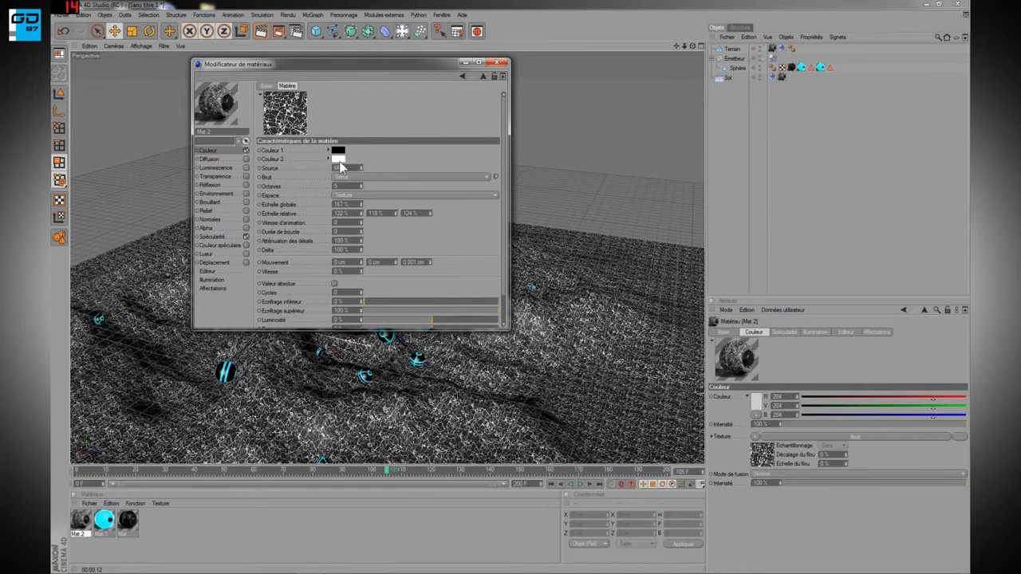
# Darken Couleur 2 of the Sema noise in Mat.2's colour channel from white to a grey
pyautogui.click(339, 159)
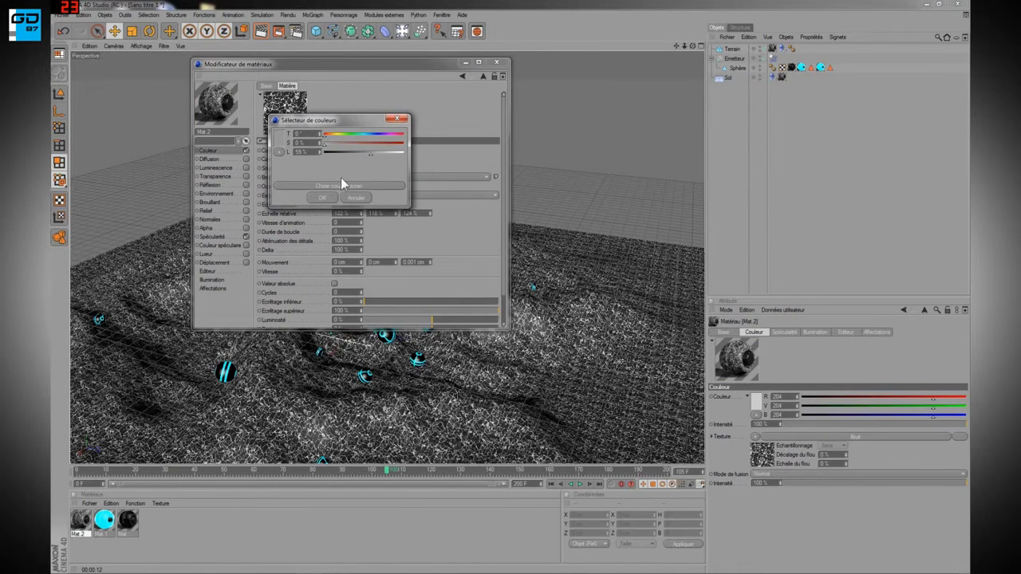
pyautogui.click(322, 199)
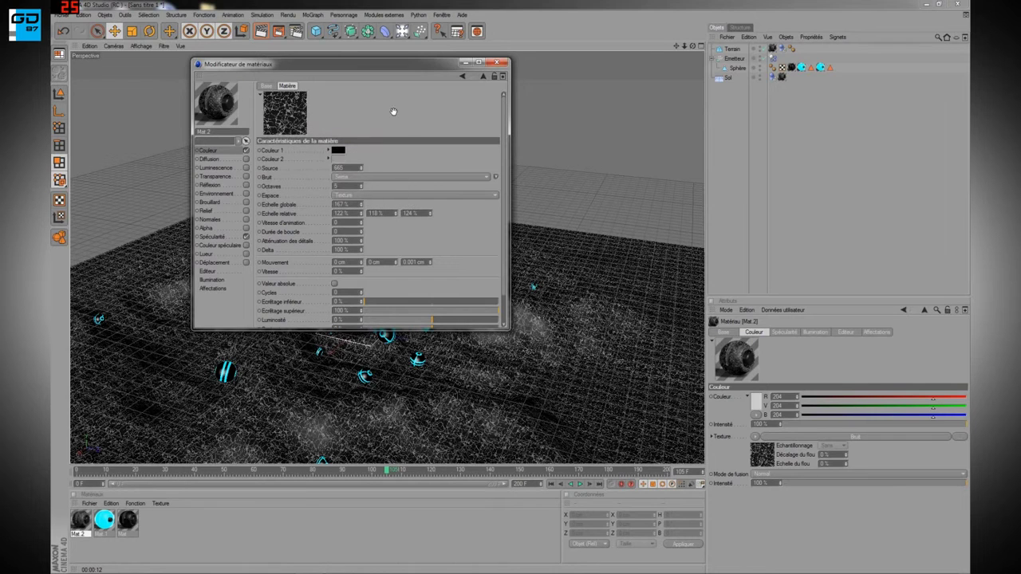
# Enable the Relief channel of Mat.2 and assign a Brut texture to it
pyautogui.click(218, 211)
pyautogui.click(246, 210)
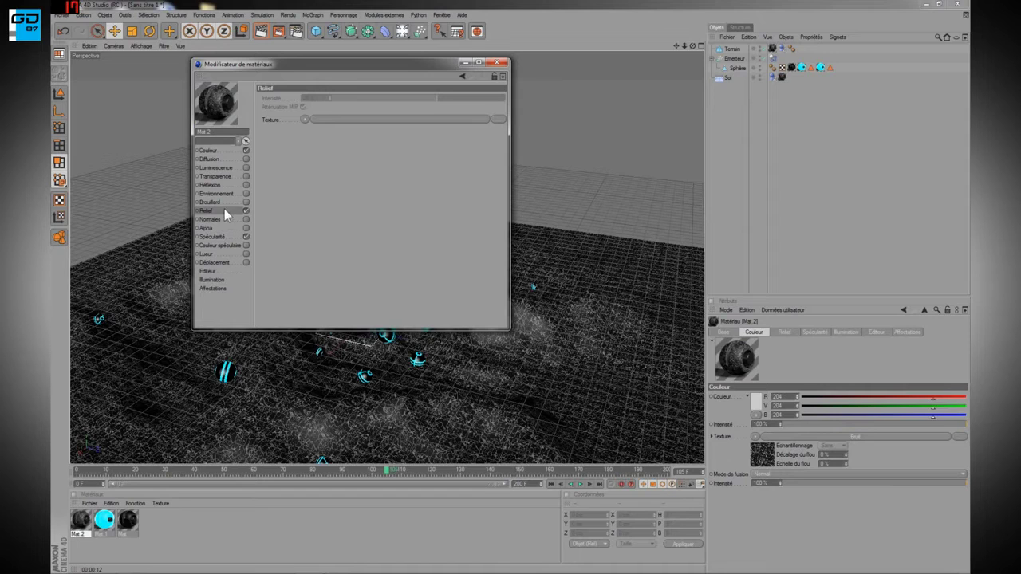
pyautogui.click(306, 118)
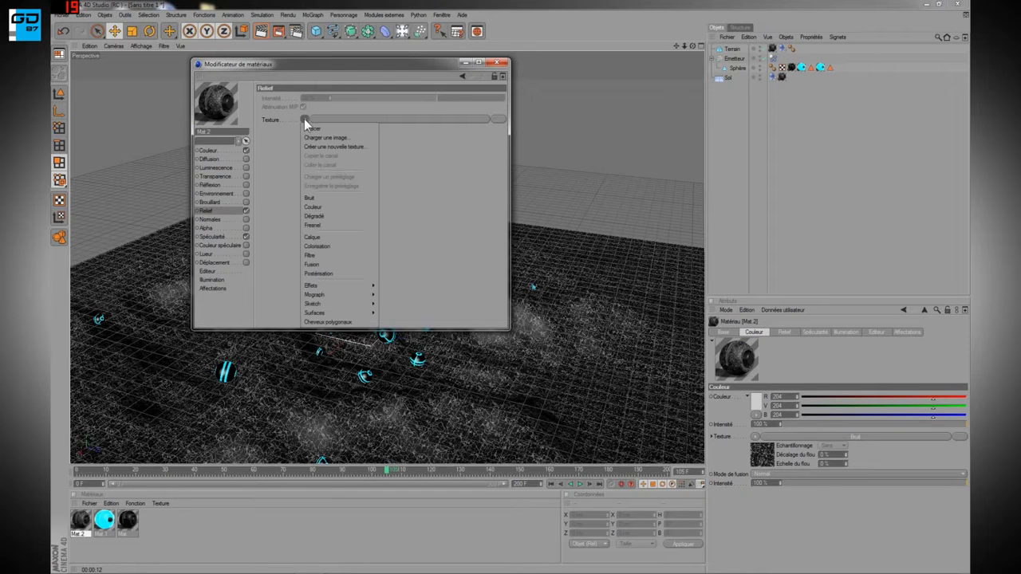
pyautogui.click(318, 204)
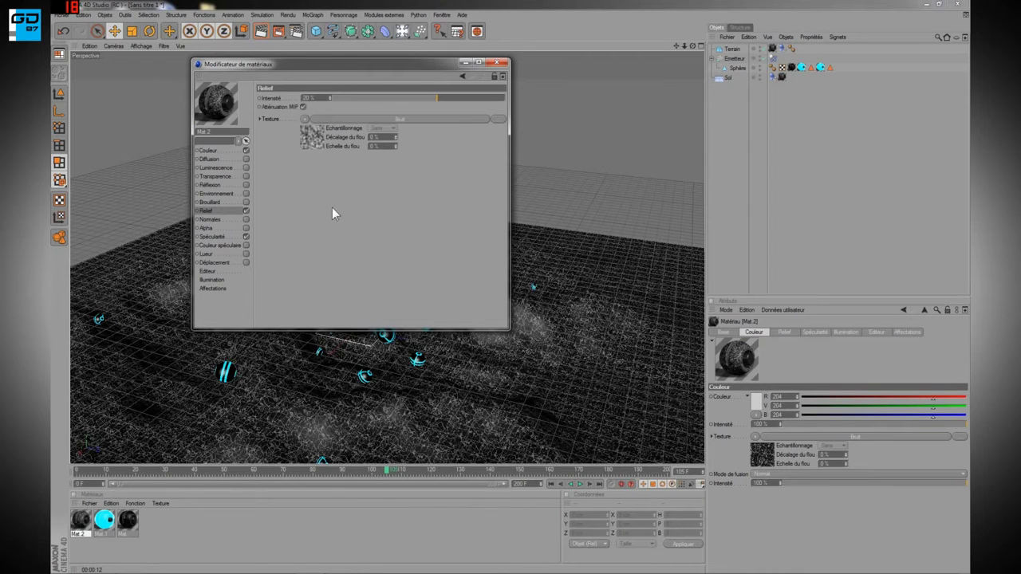
# Set the relief noise of Mat.2 to Nutous with a global scale of 329 % and close the material editor
pyautogui.click(316, 137)
pyautogui.click(363, 176)
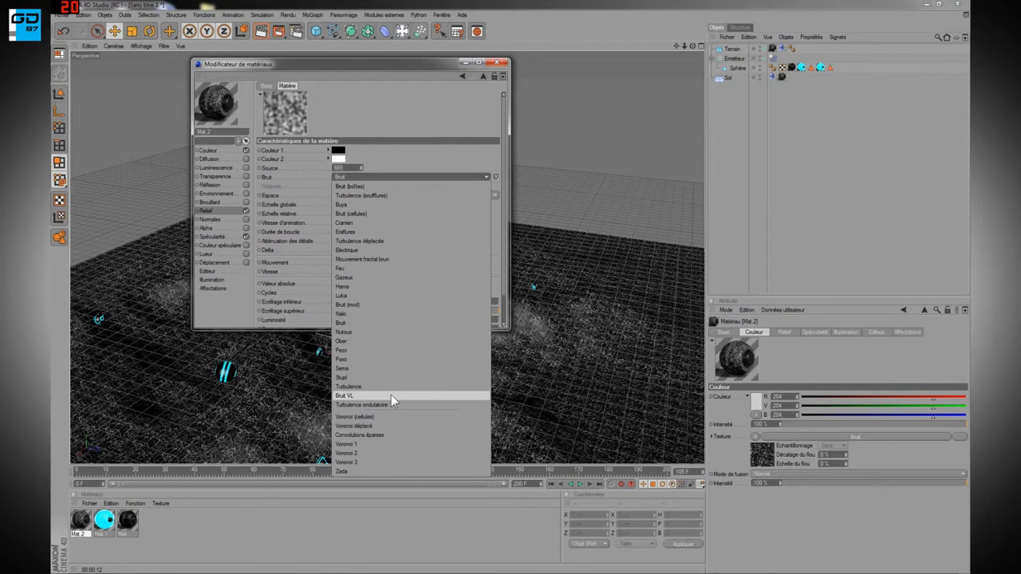
pyautogui.click(363, 332)
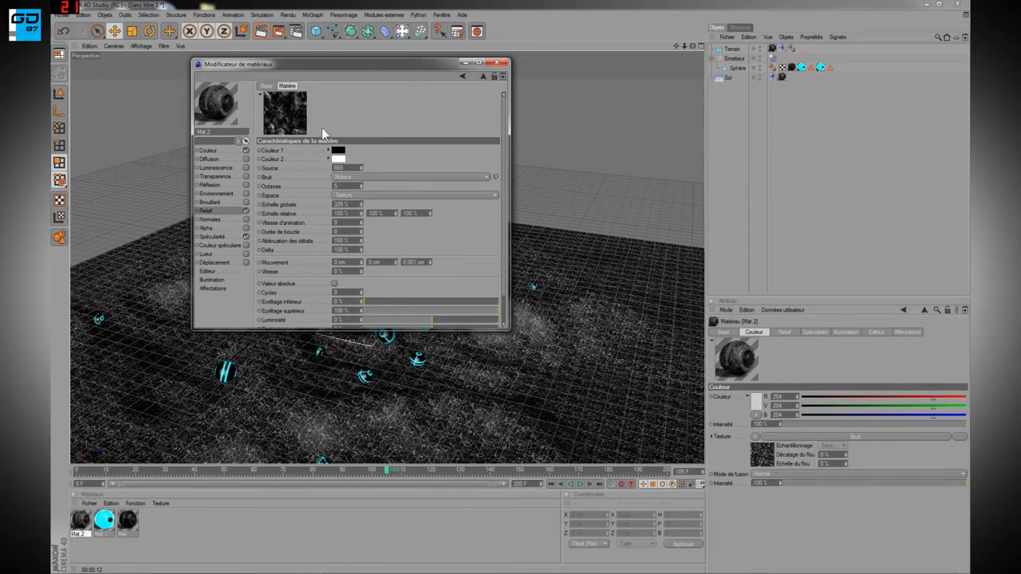
pyautogui.click(216, 151)
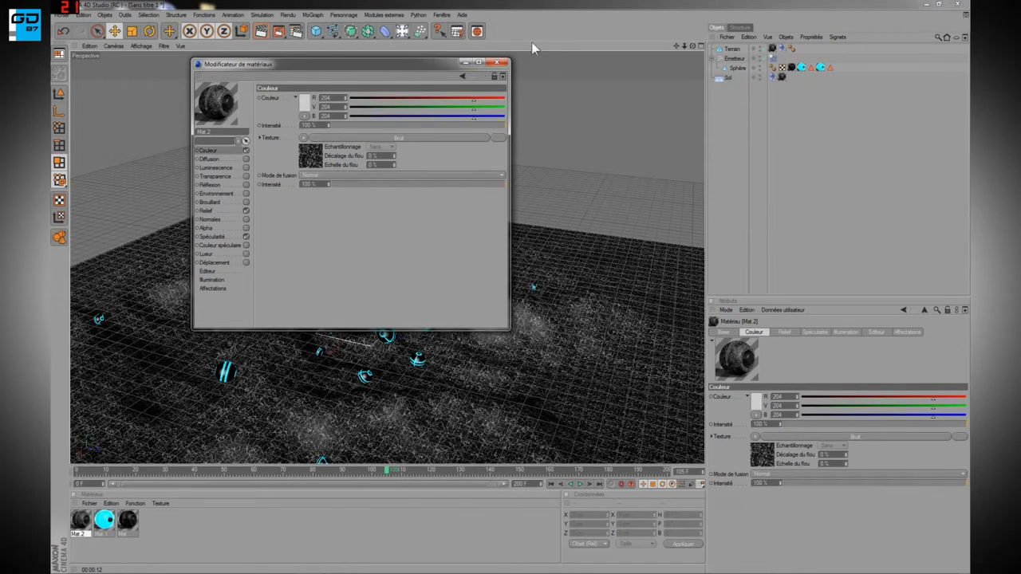
pyautogui.click(498, 62)
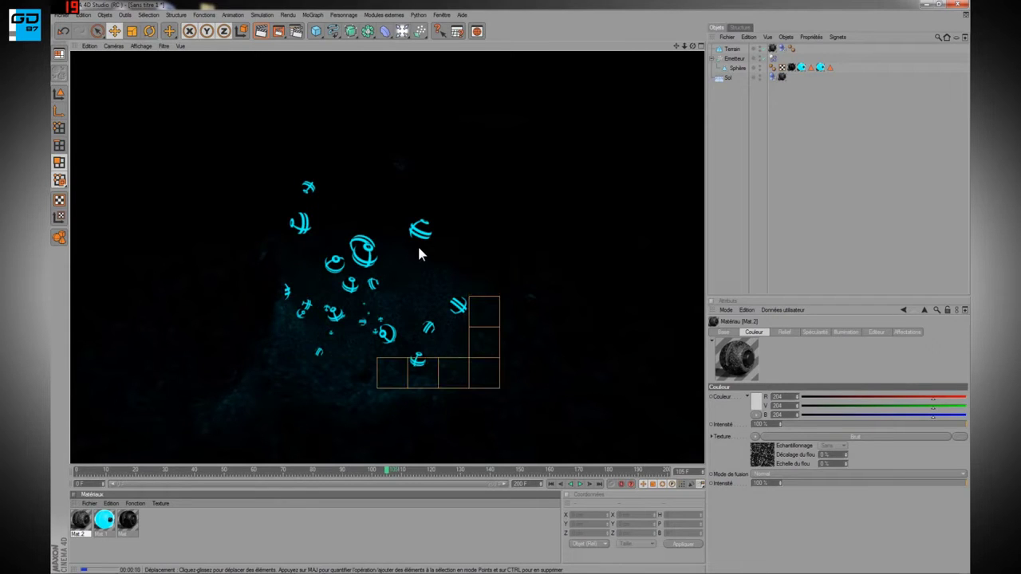
# Return the animation to frame 0 and reposition the particle emitter within the terrain's hollow
pyautogui.click(550, 483)
pyautogui.scroll(10, 476, 380)
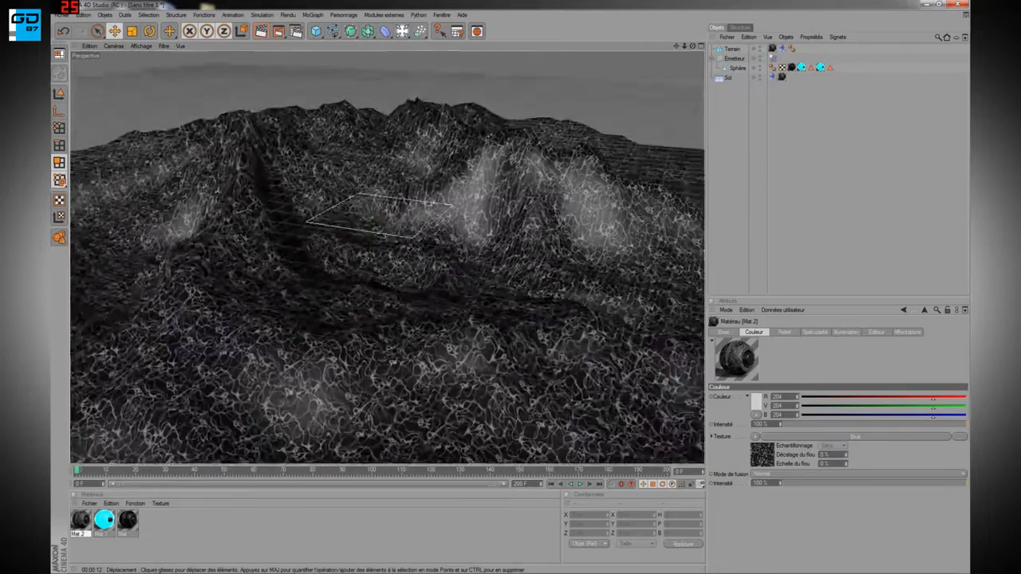
pyautogui.moveTo(476, 380)
pyautogui.keyDown('alt'); pyautogui.mouseDown()
pyautogui.moveTo(476, 300)
pyautogui.moveTo(462, 368)
pyautogui.mouseUp(); pyautogui.keyUp('alt')
pyautogui.scroll(6, 476, 301)
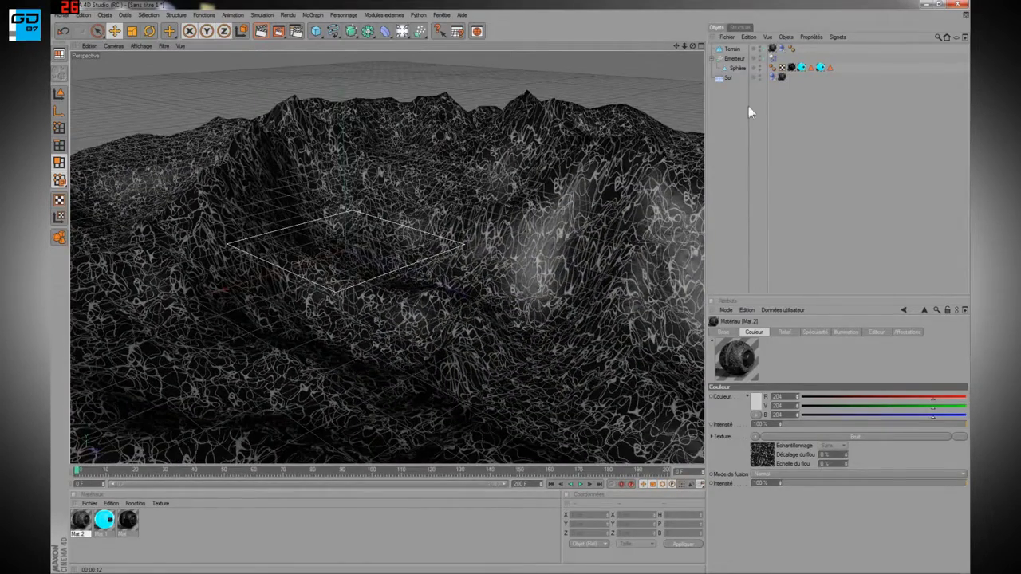
pyautogui.click(735, 64)
pyautogui.moveTo(394, 196)
pyautogui.keyDown('alt'); pyautogui.mouseDown()
pyautogui.moveTo(395, 182)
pyautogui.moveTo(351, 206)
pyautogui.moveTo(351, 253)
pyautogui.moveTo(347, 235)
pyautogui.moveTo(464, 169)
pyautogui.moveTo(471, 223)
pyautogui.moveTo(403, 211)
pyautogui.mouseUp(); pyautogui.keyUp('alt')
pyautogui.moveTo(302, 332); pyautogui.dragTo(252, 242)
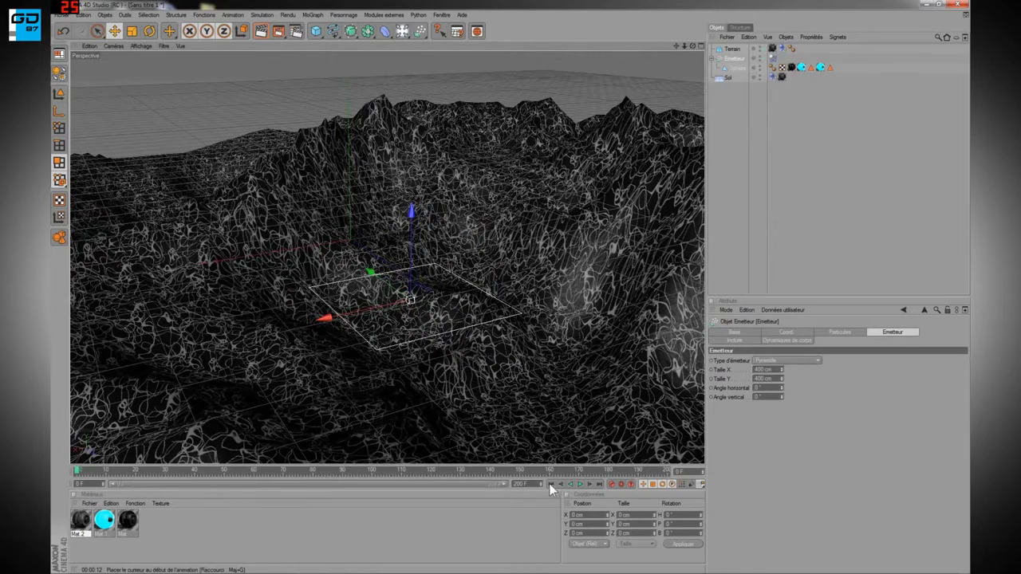
# Set the collision shape in the terrain's dynamics body property to Maillage statique
pyautogui.click(736, 50)
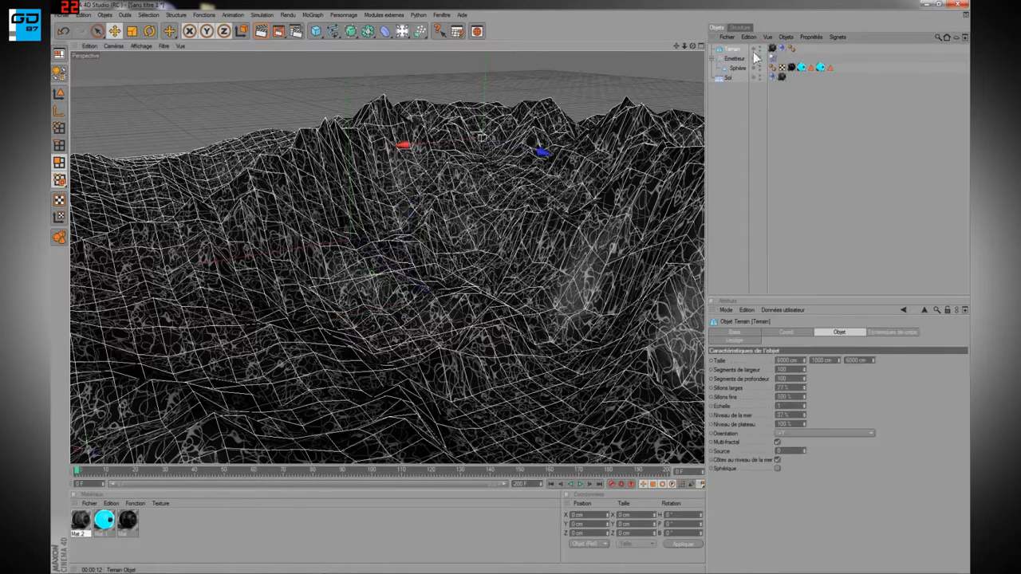
pyautogui.click(782, 48)
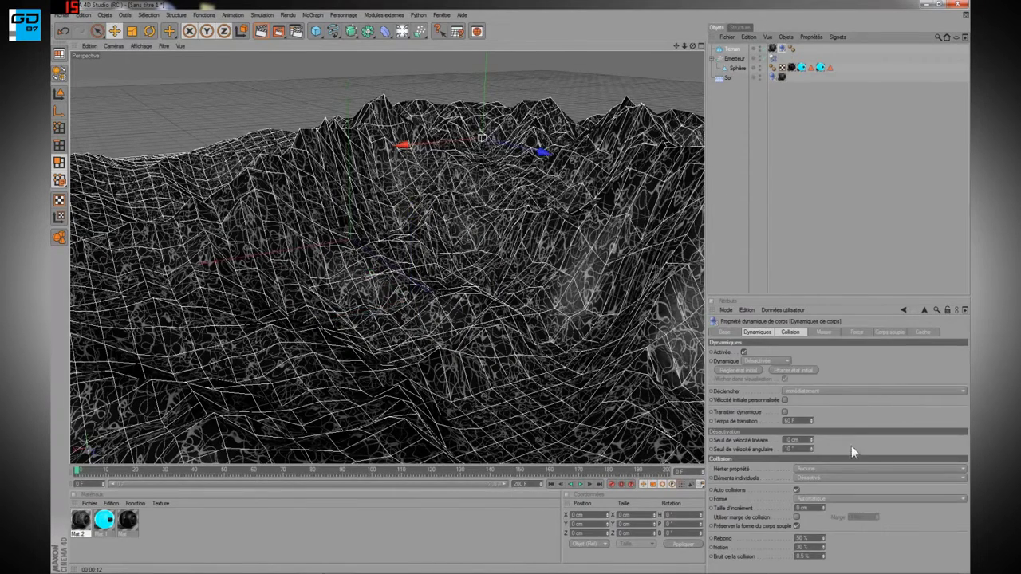
pyautogui.click(838, 498)
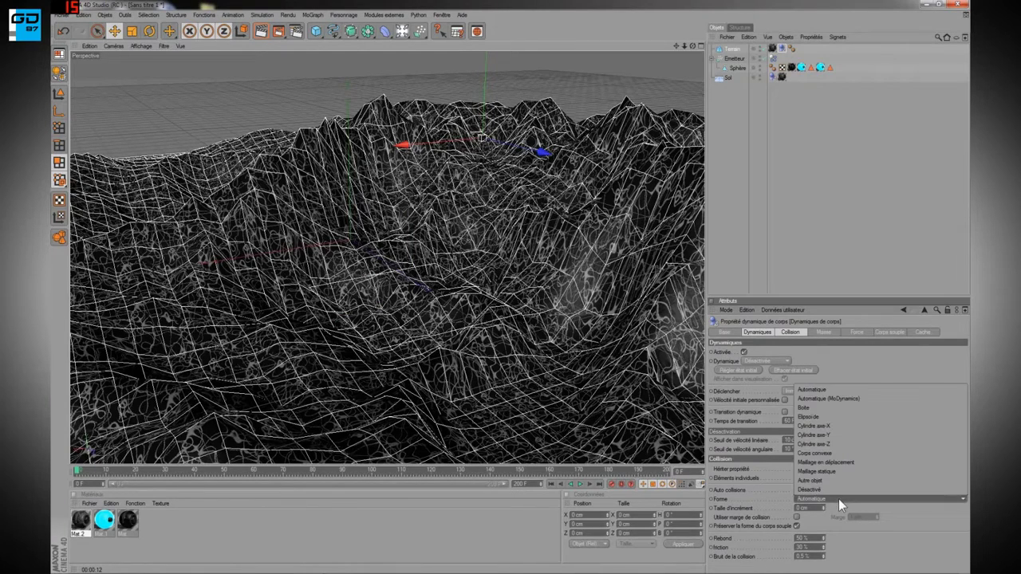
pyautogui.click(848, 471)
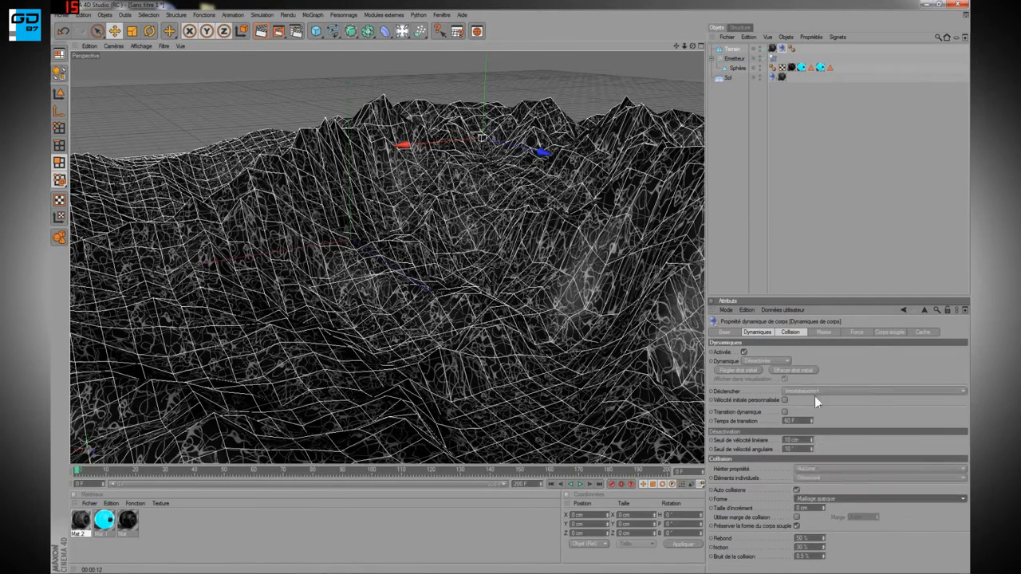
# Deselect the terrain and play the animation to check how the emitted spheres collide with its surface
pyautogui.click(742, 192)
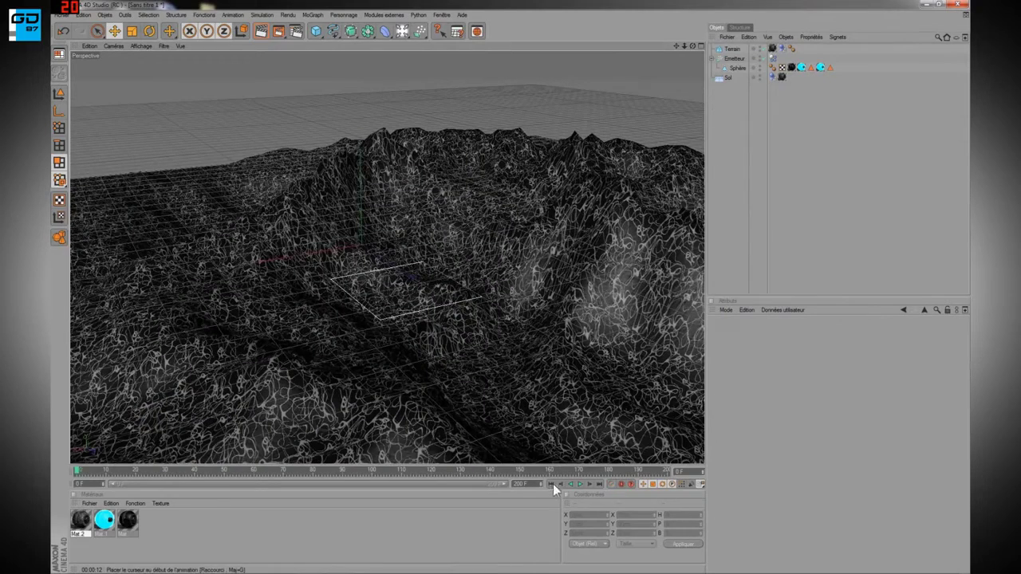
pyautogui.click(579, 484)
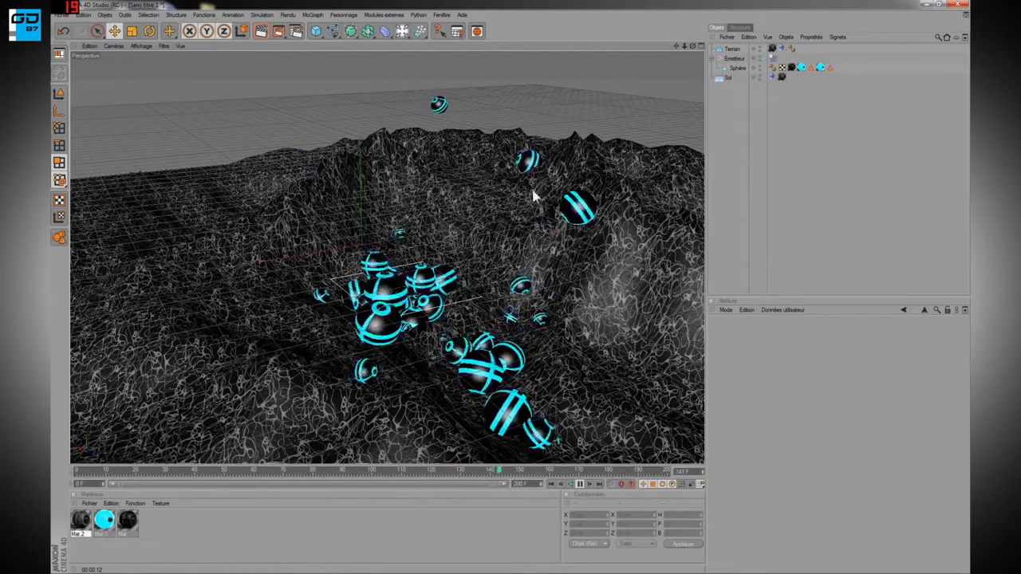
pyautogui.click(580, 484)
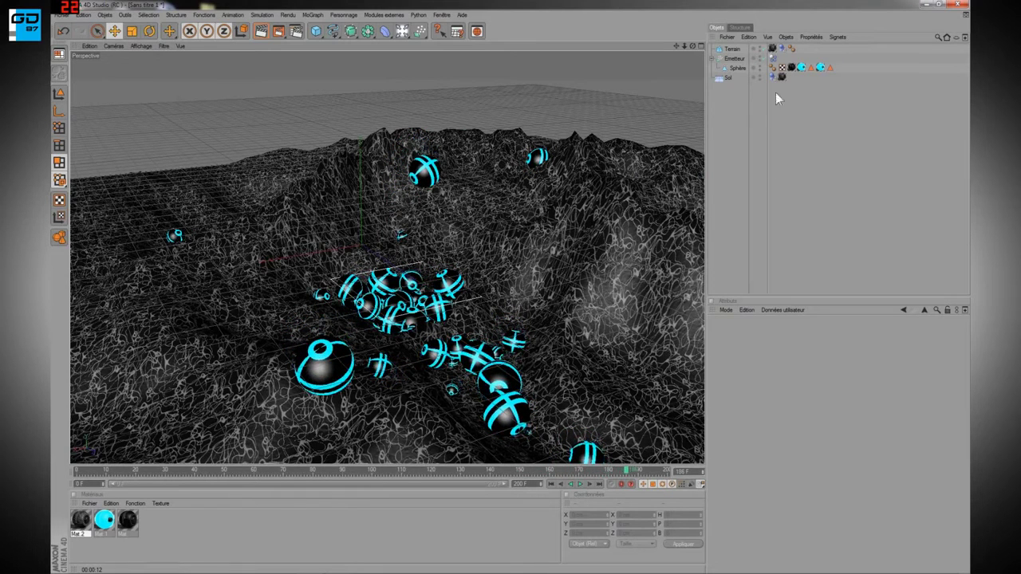
# Take the sphere out of the emitter and set its scale to 0.5 on X, Y and Z
pyautogui.click(735, 68)
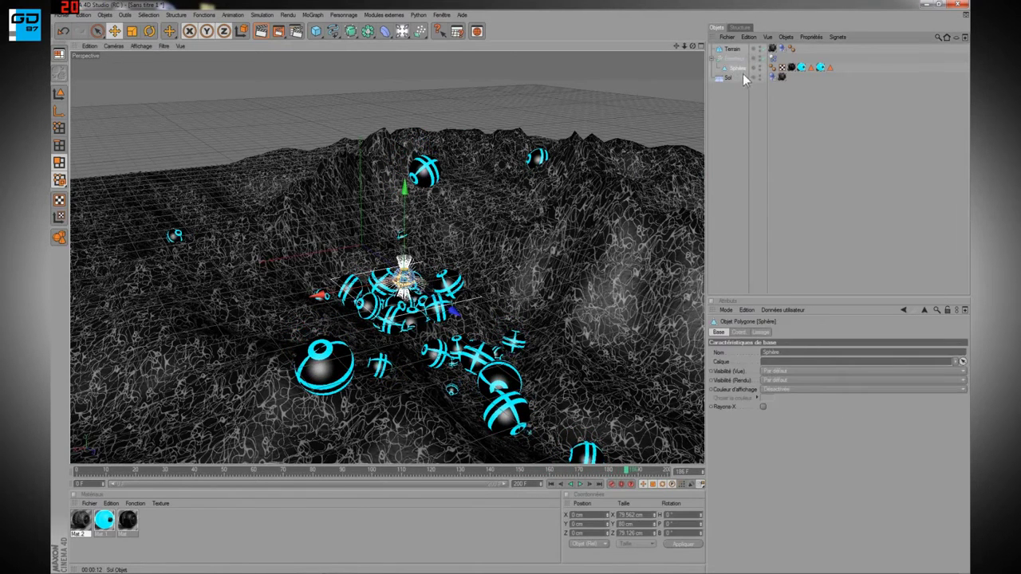
pyautogui.click(761, 334)
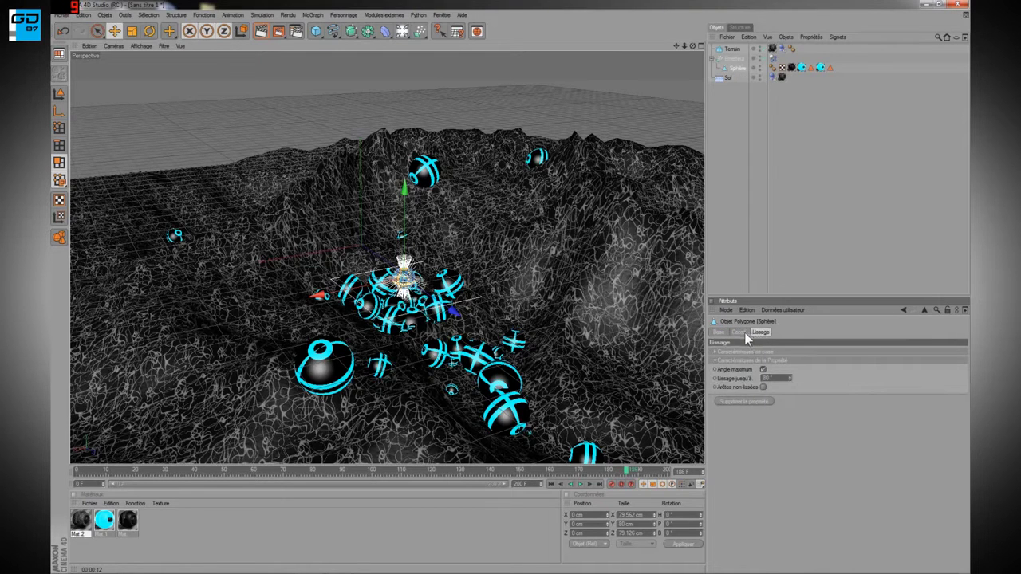
pyautogui.moveTo(736, 69); pyautogui.dragTo(733, 116)
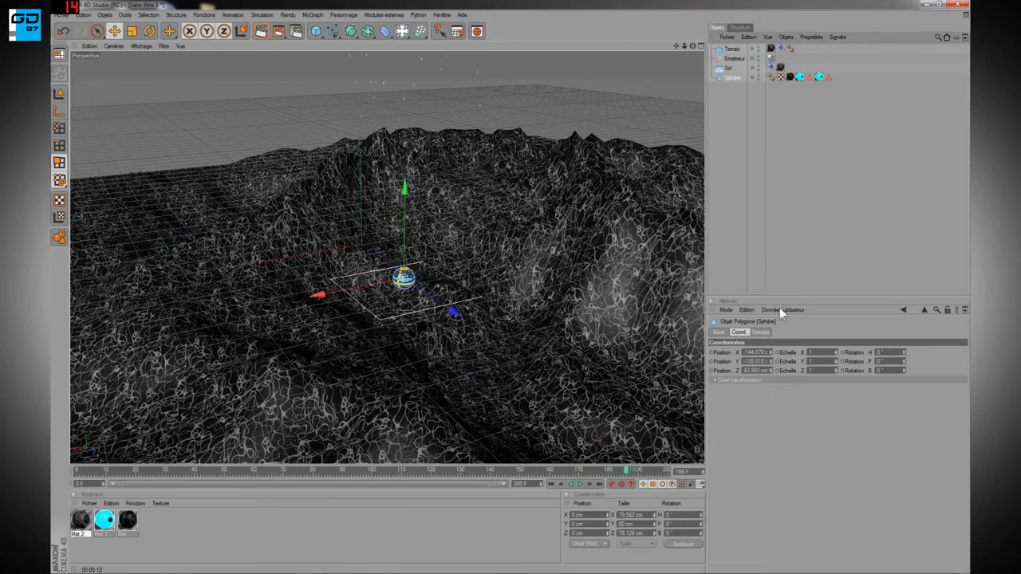
pyautogui.scroll(4, 542, 147)
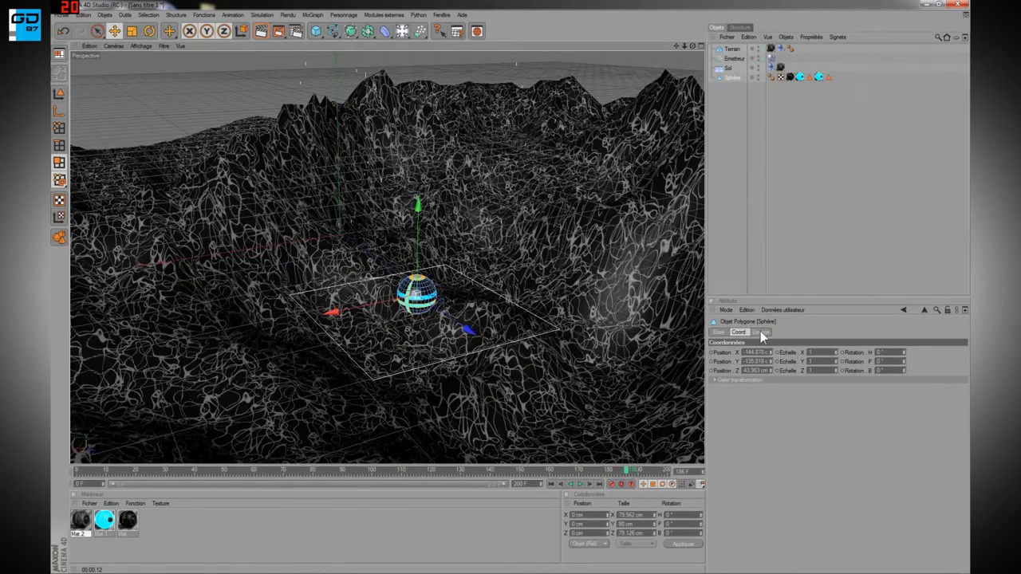
pyautogui.click(811, 352)
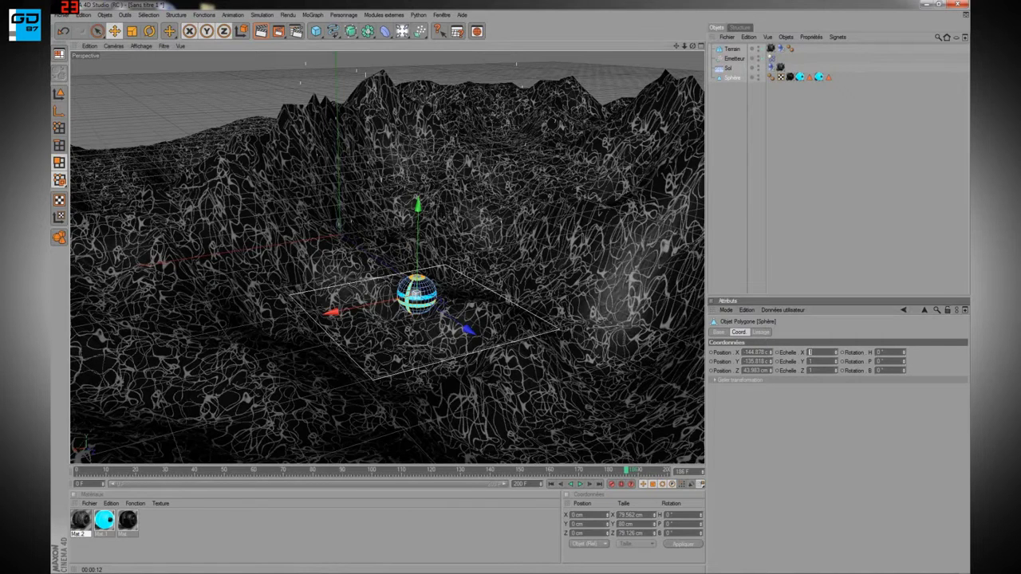
pyautogui.moveTo(814, 363)
pyautogui.mouseDown()
pyautogui.moveTo(800, 362)
pyautogui.moveTo(803, 373)
pyautogui.mouseUp()
pyautogui.write('0.5')
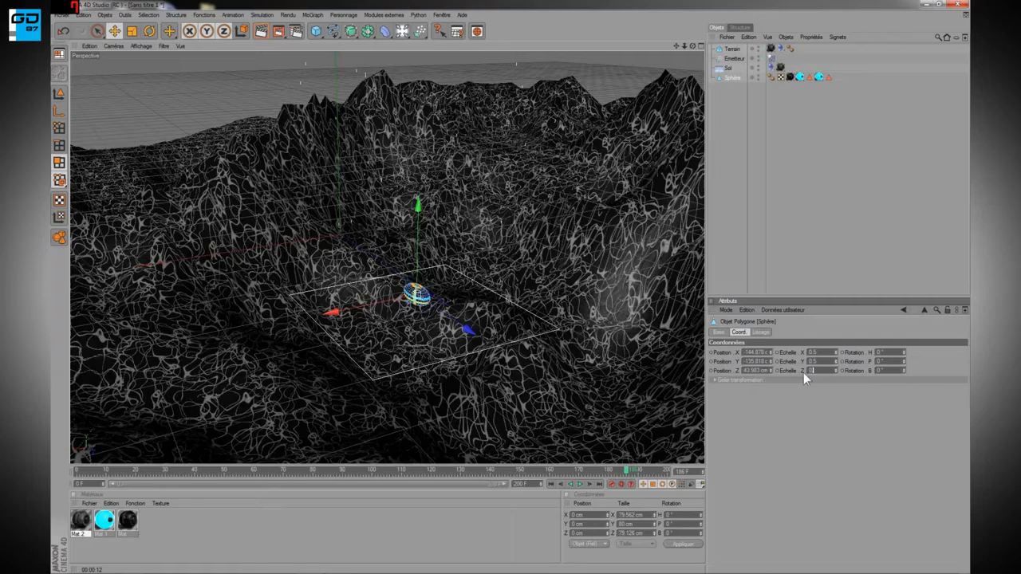
# Nest the rescaled sphere under the emitter again
pyautogui.click(860, 442)
pyautogui.click(751, 147)
pyautogui.moveTo(730, 78); pyautogui.dragTo(735, 67)
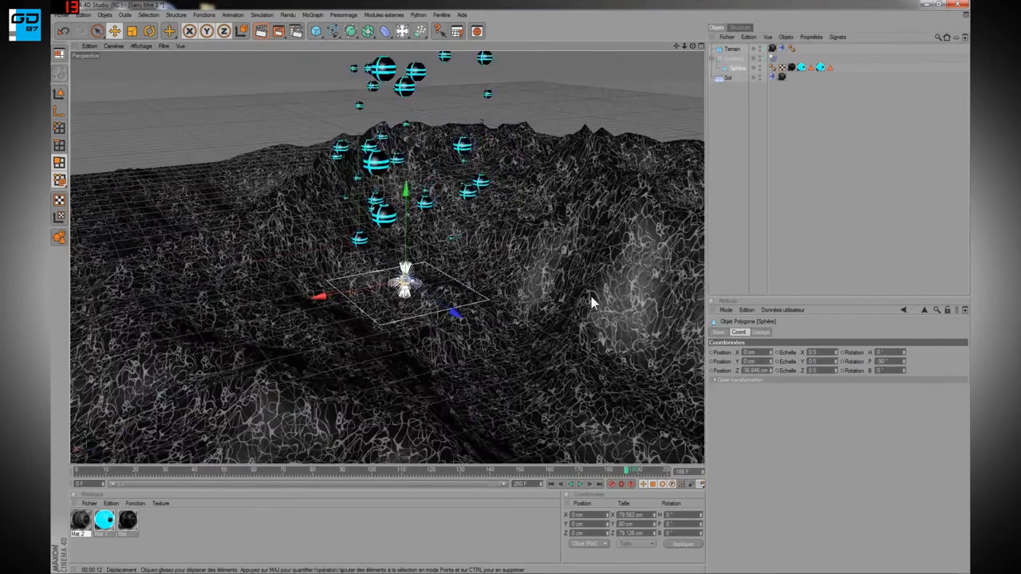
# Replay the simulation from the start and examine the smaller spheres around the emitter up close
pyautogui.scroll(-2, 592, 301)
pyautogui.keyDown('alt'); pyautogui.moveTo(526, 239); pyautogui.dragTo(524, 323, button='middle'); pyautogui.keyUp('alt')
pyautogui.keyDown('alt'); pyautogui.moveTo(525, 242); pyautogui.dragTo(638, 220); pyautogui.keyUp('alt')
pyautogui.keyDown('alt'); pyautogui.moveTo(630, 335); pyautogui.dragTo(564, 391); pyautogui.keyUp('alt')
pyautogui.click(552, 484)
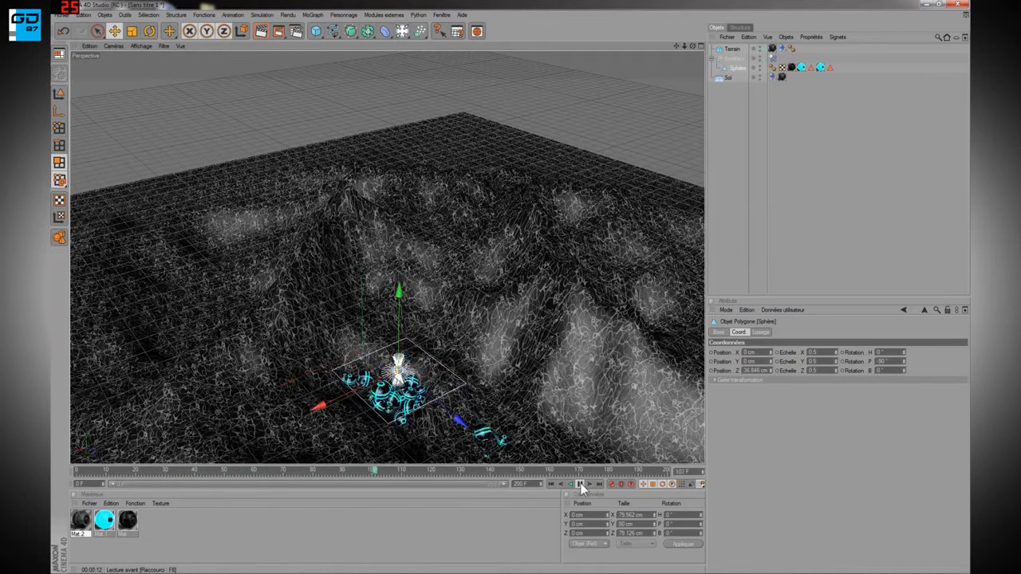
pyautogui.click(580, 483)
pyautogui.keyDown('alt'); pyautogui.moveTo(447, 446); pyautogui.dragTo(436, 389, button='middle'); pyautogui.keyUp('alt')
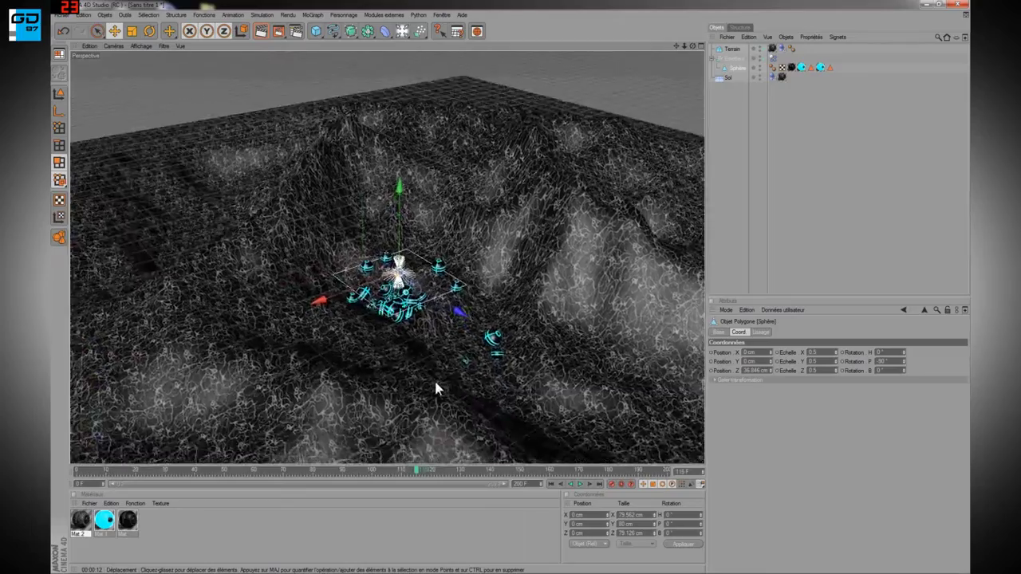
pyautogui.scroll(6, 435, 388)
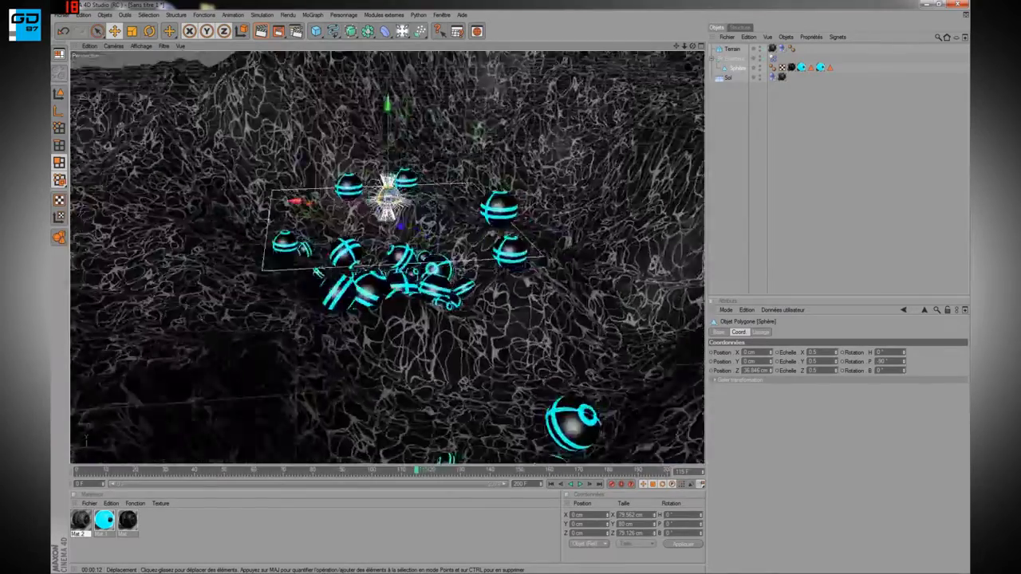
pyautogui.keyDown('alt'); pyautogui.moveTo(319, 273); pyautogui.dragTo(348, 183); pyautogui.keyUp('alt')
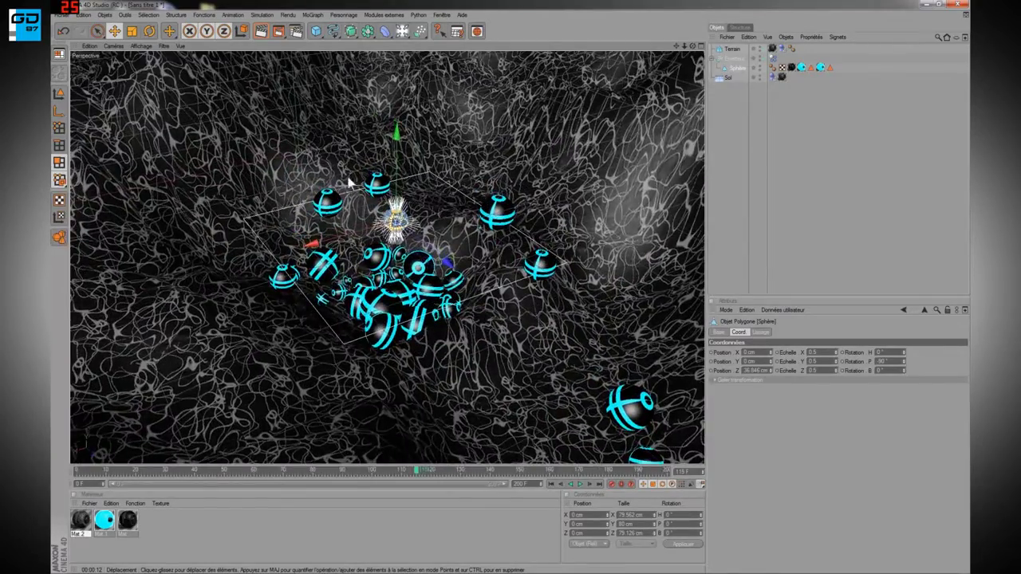
# Add a sphere primitive to the scene
pyautogui.moveTo(316, 31); pyautogui.dragTo(417, 38)
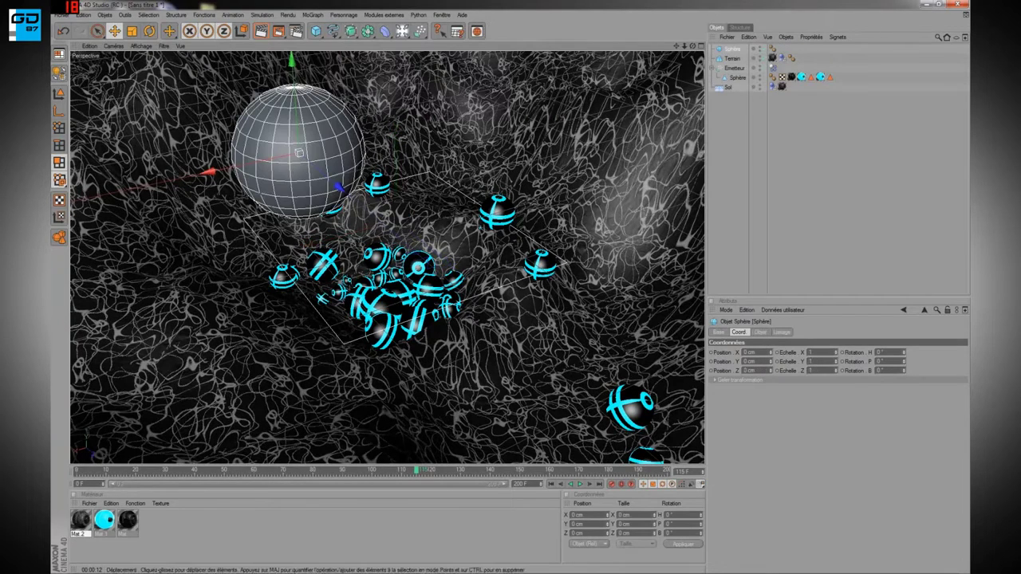
# Review the Invasion Cinema 4D HD video in Chrome as a reference and return to the Cinema 4D scene
pyautogui.moveTo(279, 566)
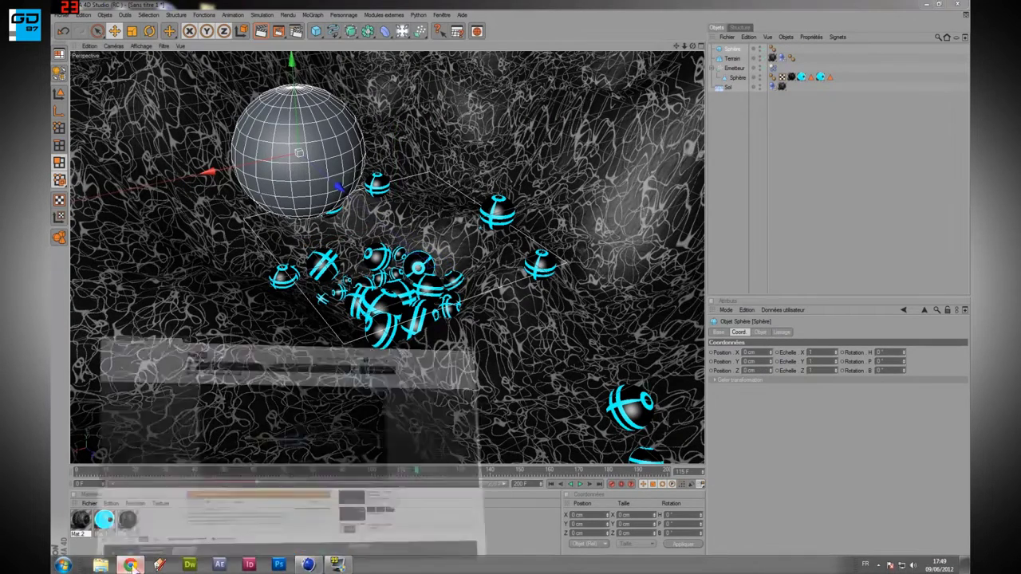
pyautogui.click(131, 566)
pyautogui.click(290, 372)
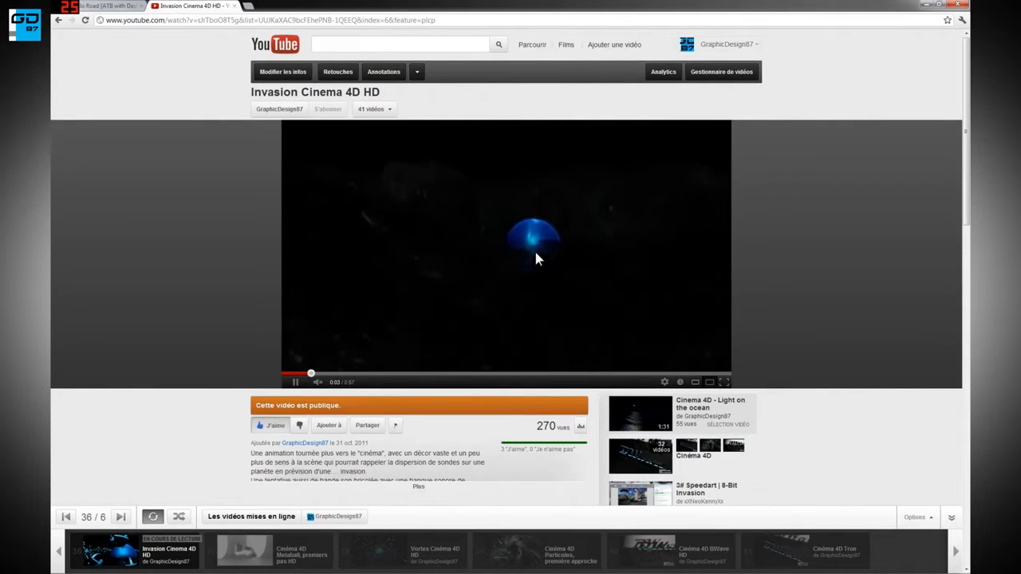
pyautogui.click(296, 387)
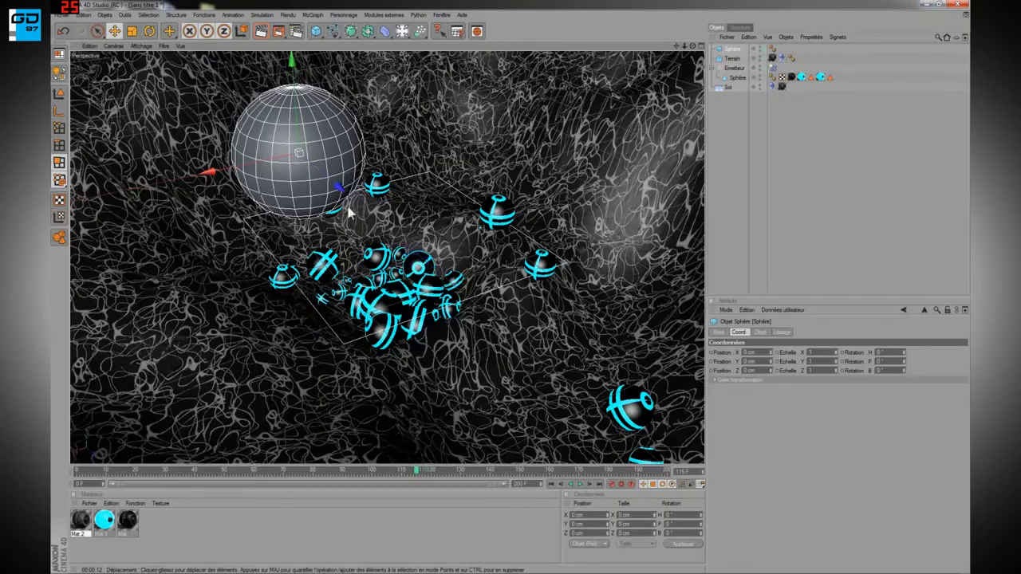
pyautogui.keyDown('alt'); pyautogui.moveTo(424, 139); pyautogui.dragTo(514, 223, button='middle'); pyautogui.keyUp('alt')
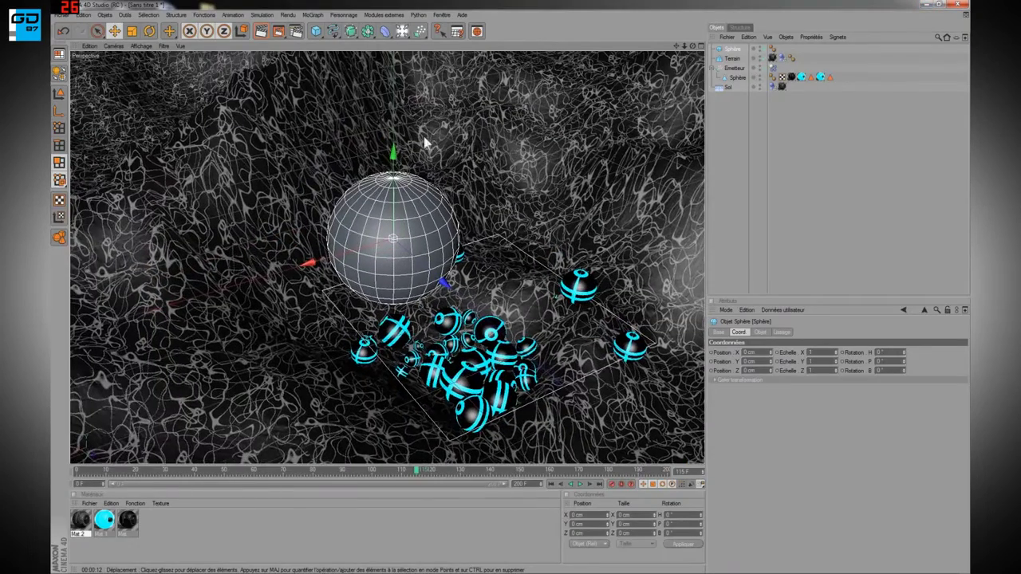
# Select the large sphere and keyframe its radius at 100 cm on frame 0
pyautogui.click(732, 50)
pyautogui.moveTo(419, 472); pyautogui.dragTo(58, 483)
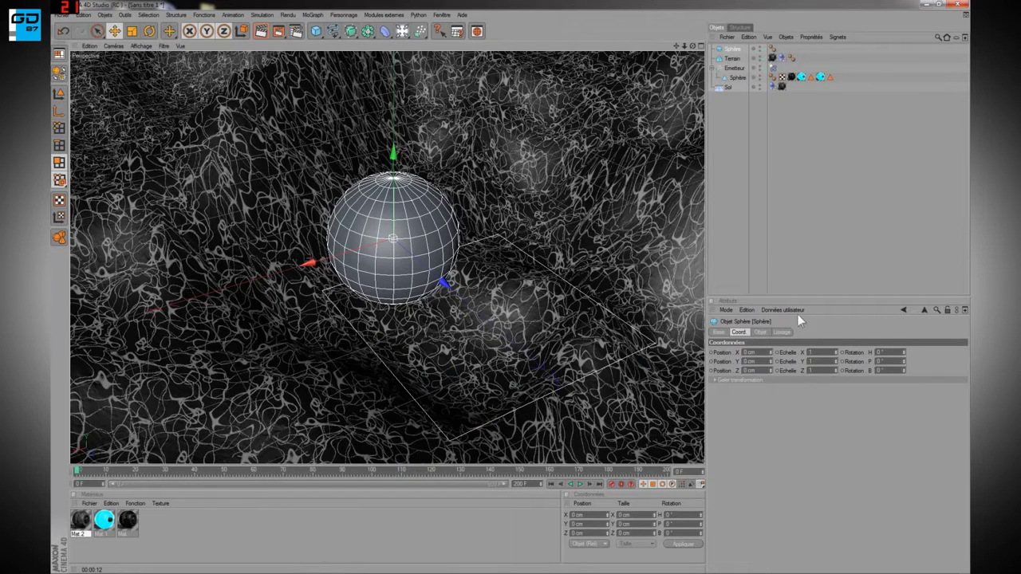
pyautogui.click(718, 331)
pyautogui.click(760, 331)
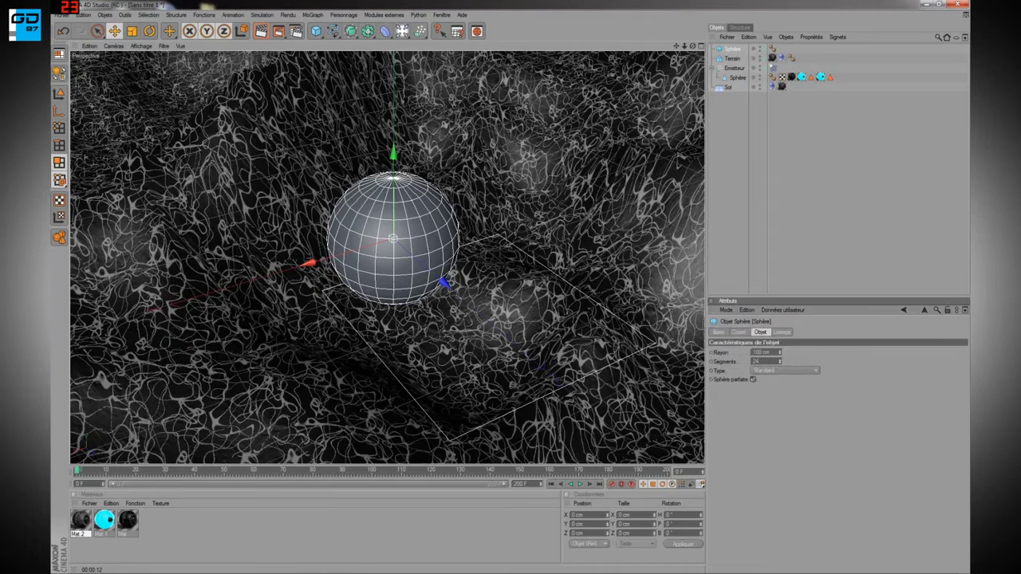
pyautogui.keyDown('ctrl'); pyautogui.click(711, 353); pyautogui.keyUp('ctrl')
# Keyframe the large sphere's radius at about 248 cm on frame 77, 203 cm on frame 122 and 279 cm on frame 159
pyautogui.moveTo(79, 476); pyautogui.dragTo(306, 476)
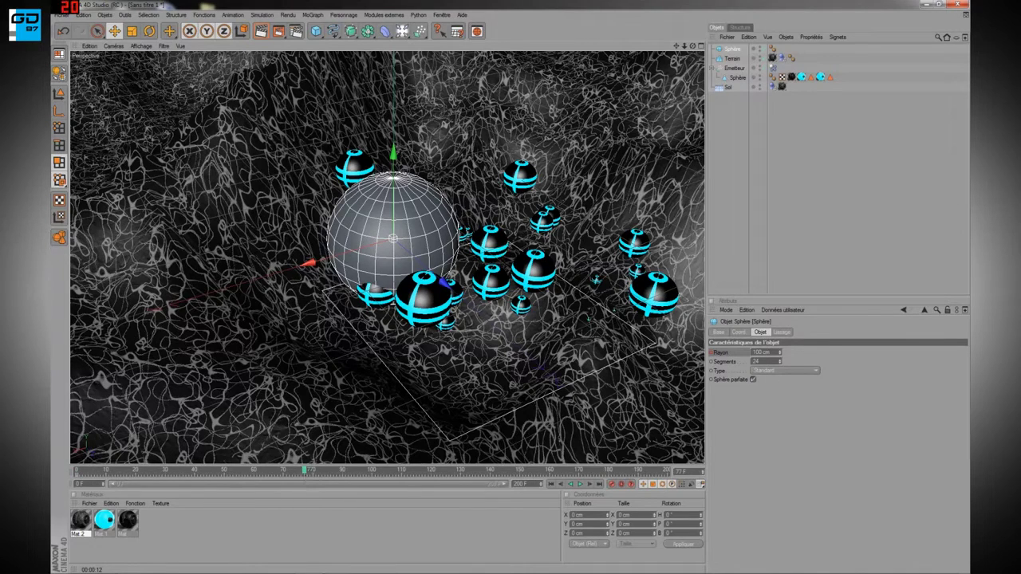
pyautogui.moveTo(782, 357); pyautogui.dragTo(750, 353)
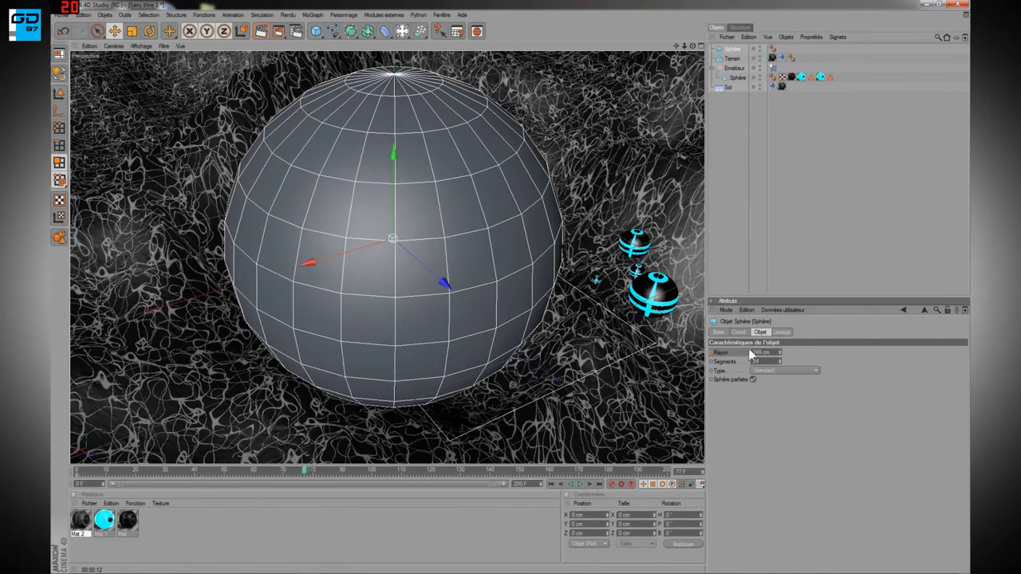
pyautogui.moveTo(305, 475); pyautogui.dragTo(436, 471)
pyautogui.moveTo(779, 358); pyautogui.dragTo(705, 380)
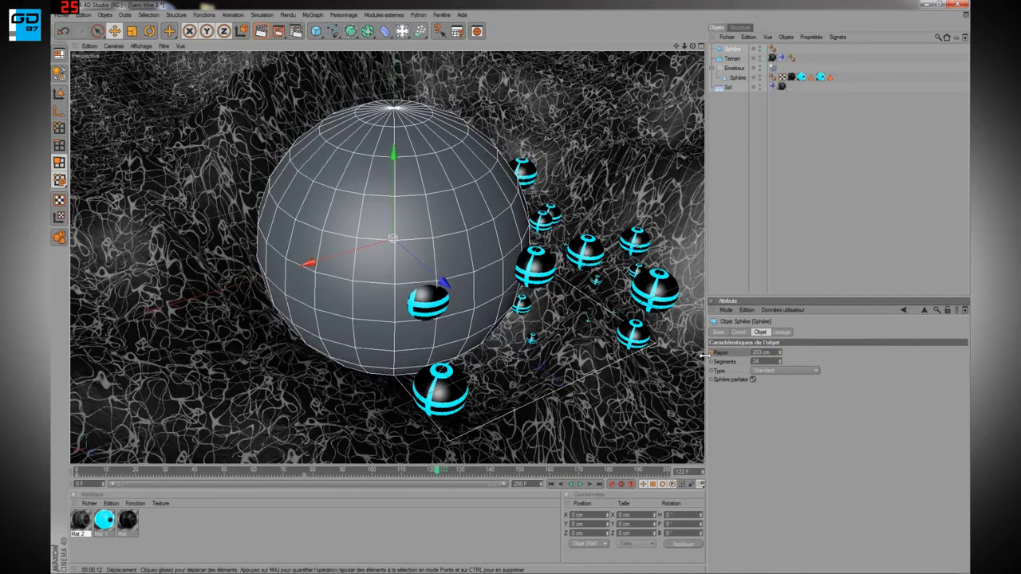
pyautogui.moveTo(439, 473); pyautogui.dragTo(547, 472)
pyautogui.moveTo(779, 357); pyautogui.dragTo(722, 368)
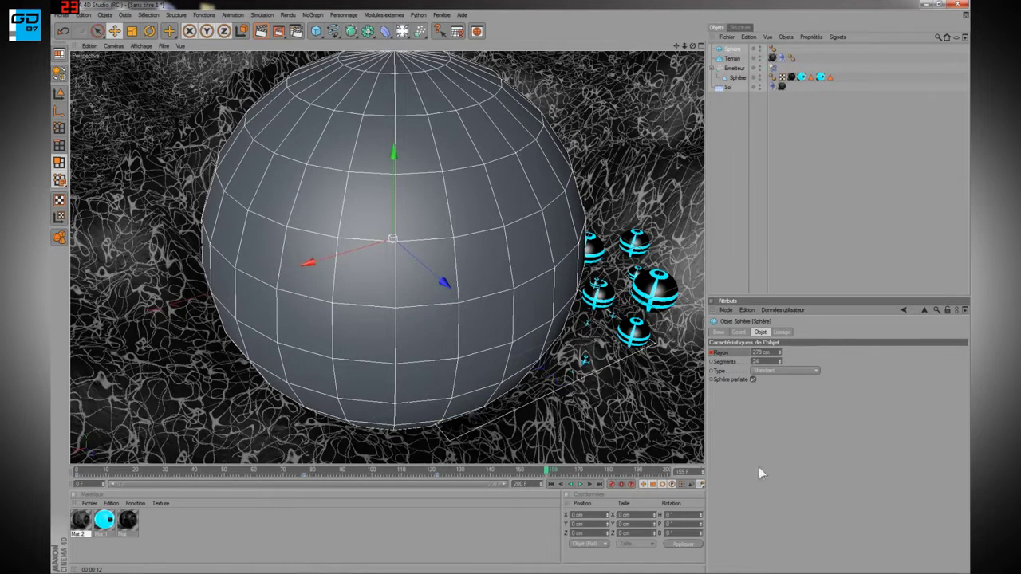
# Play the animation from the start to review the large sphere's changing radius
pyautogui.click(551, 484)
pyautogui.click(582, 486)
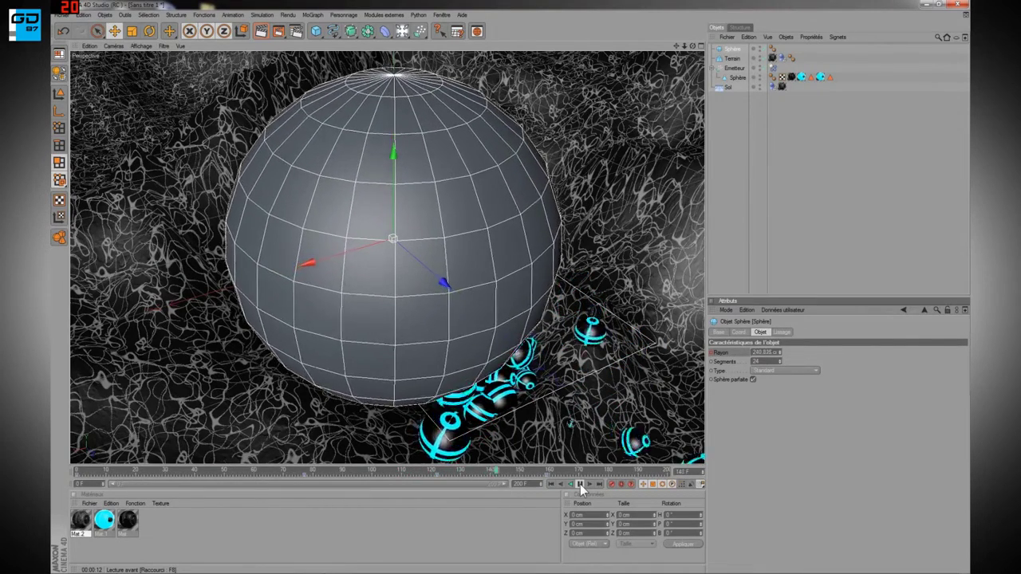
pyautogui.click(580, 484)
# Create a new material for the large sphere, apply it and enable its transparency channel
pyautogui.doubleClick(249, 552)
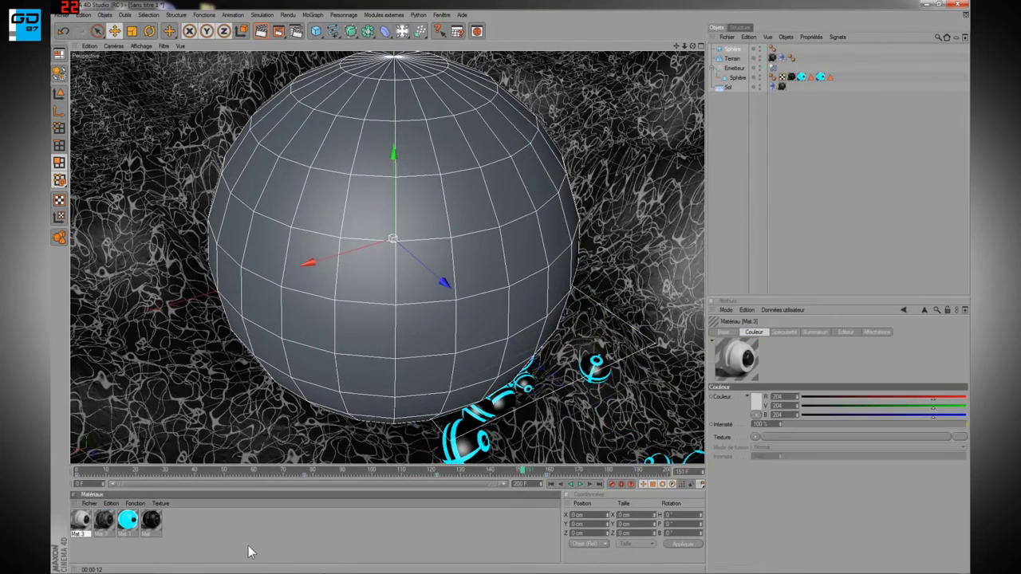
pyautogui.moveTo(341, 238); pyautogui.dragTo(342, 239)
pyautogui.doubleClick(83, 530)
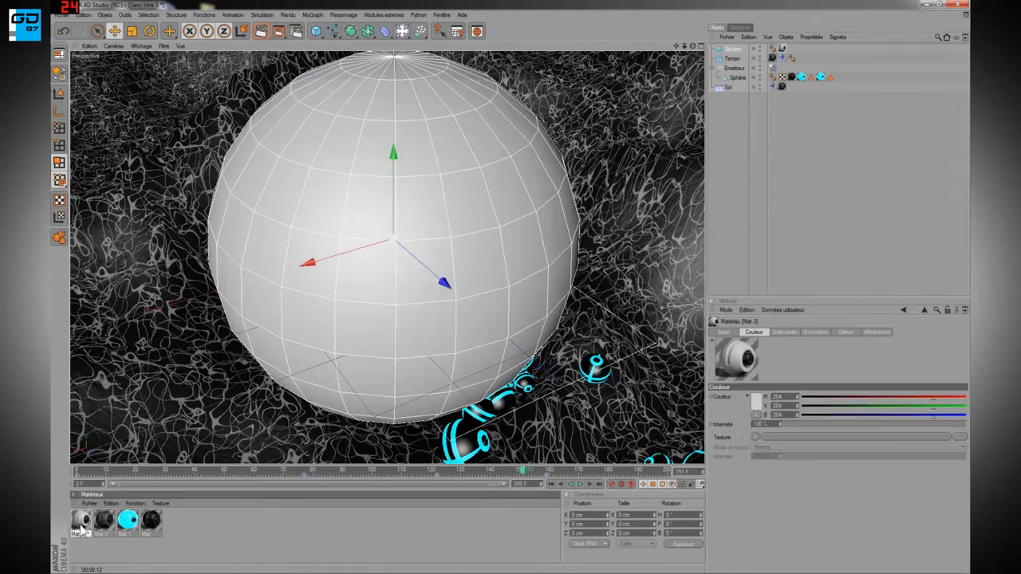
pyautogui.click(222, 176)
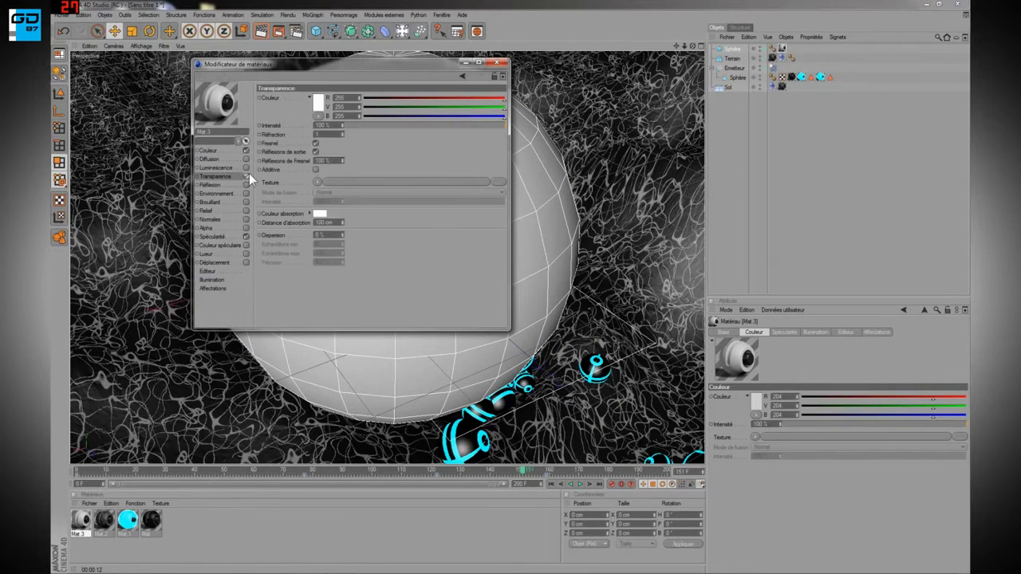
pyautogui.click(246, 176)
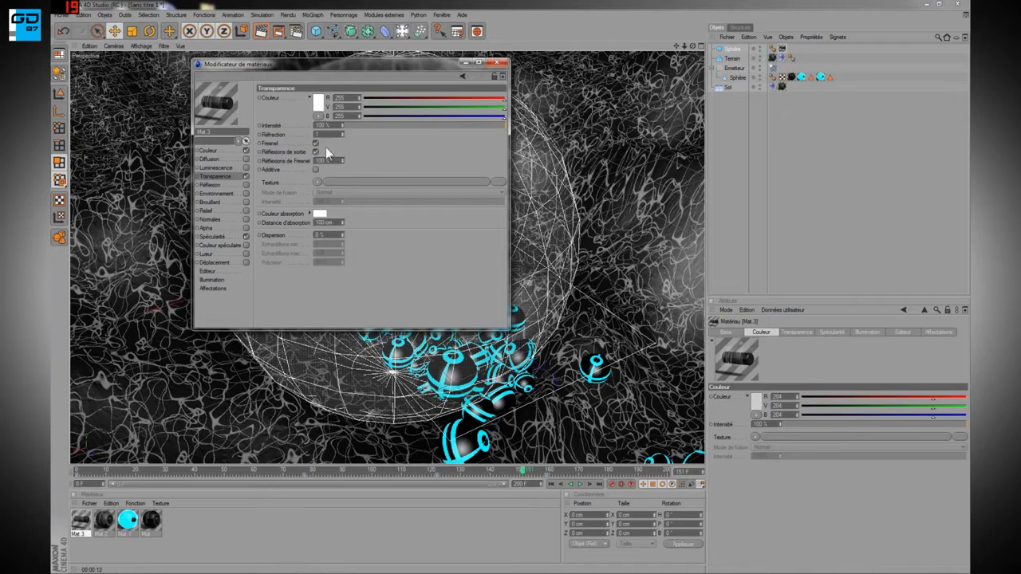
# Load a noise shader (Bruit) as the transparency texture and set its noise type to Turbulence
pyautogui.click(316, 183)
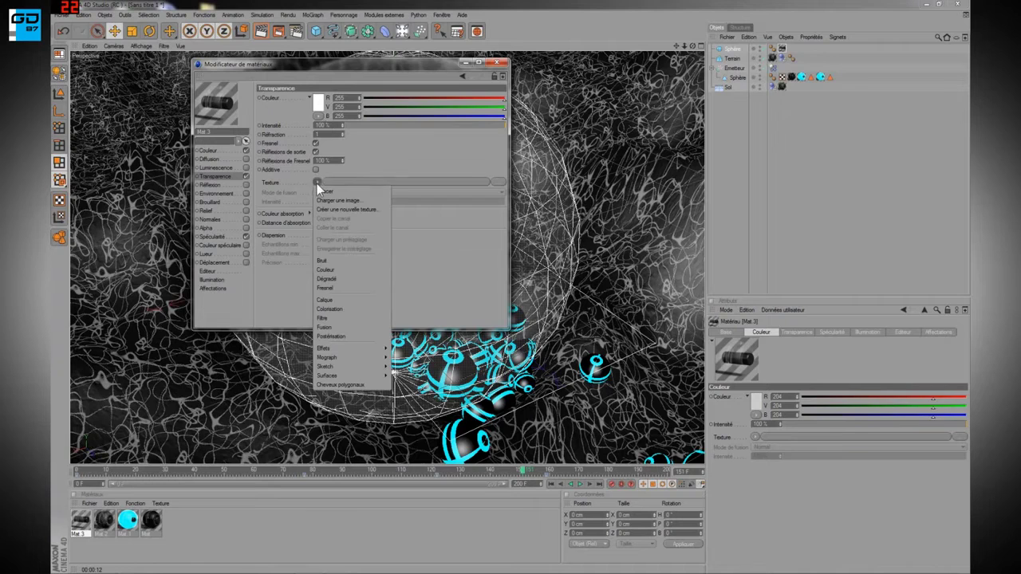
pyautogui.click(341, 260)
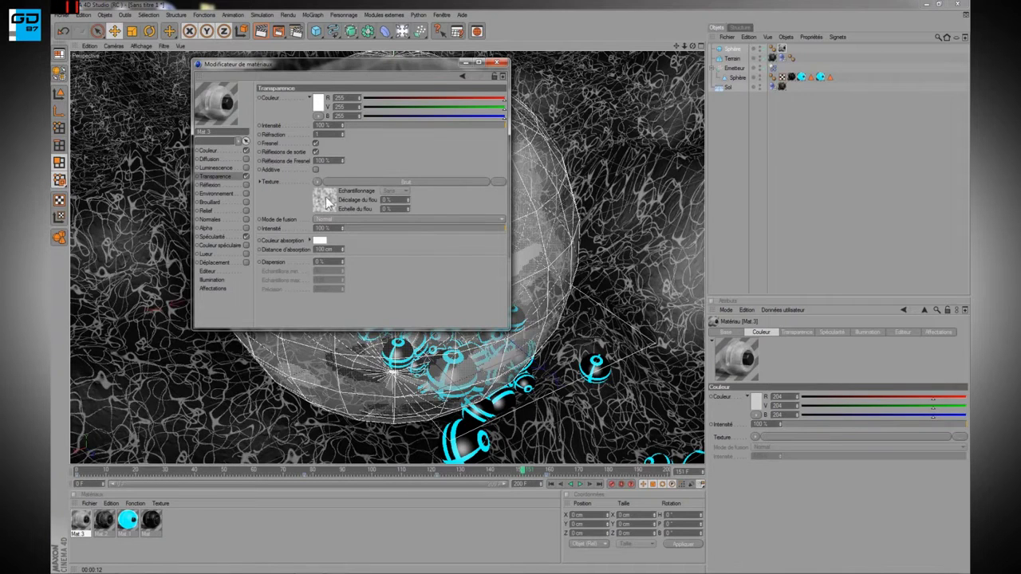
pyautogui.click(326, 198)
pyautogui.click(356, 177)
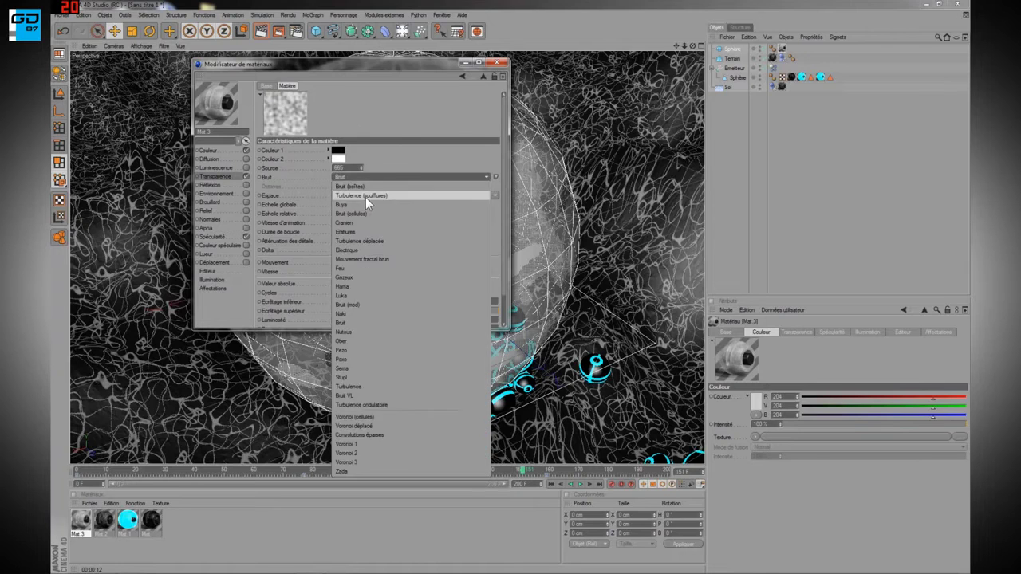
pyautogui.click(365, 197)
pyautogui.click(378, 179)
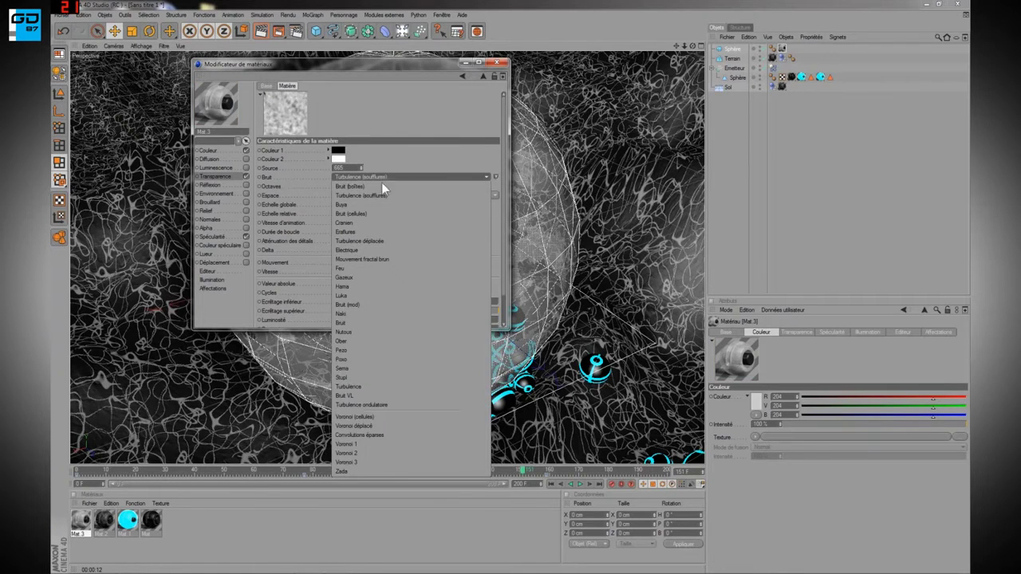
pyautogui.click(371, 403)
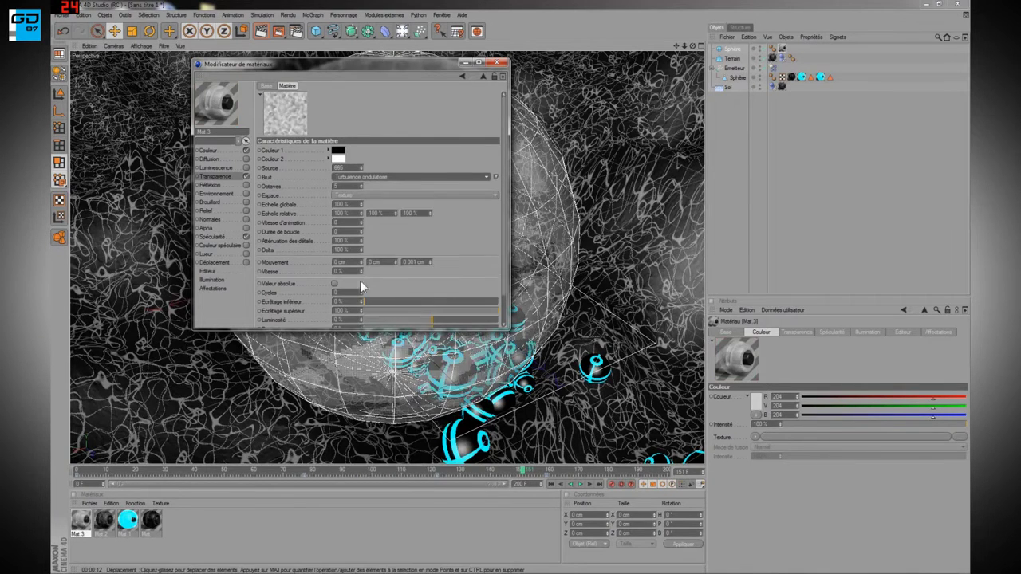
pyautogui.click(377, 178)
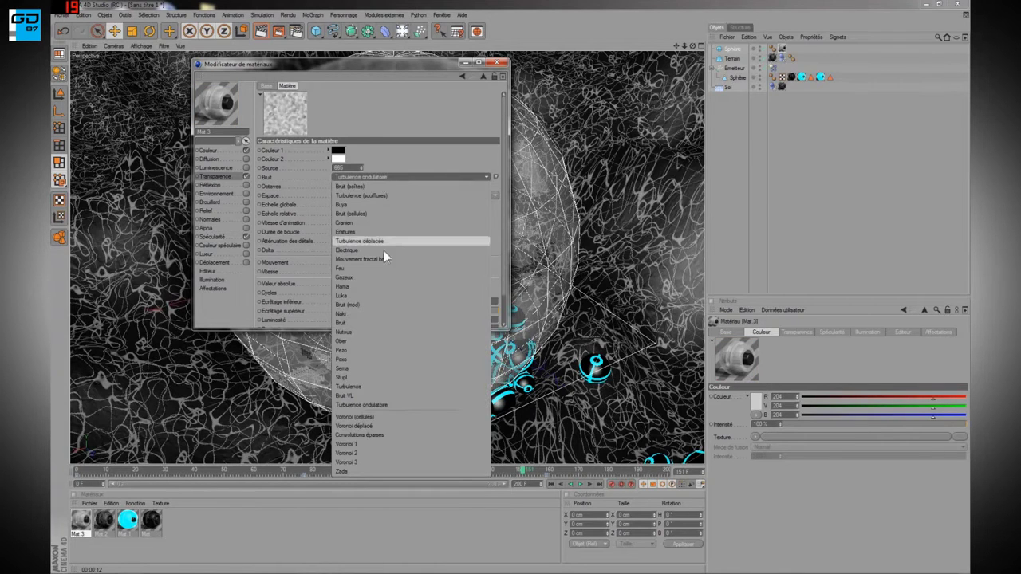
pyautogui.click(384, 385)
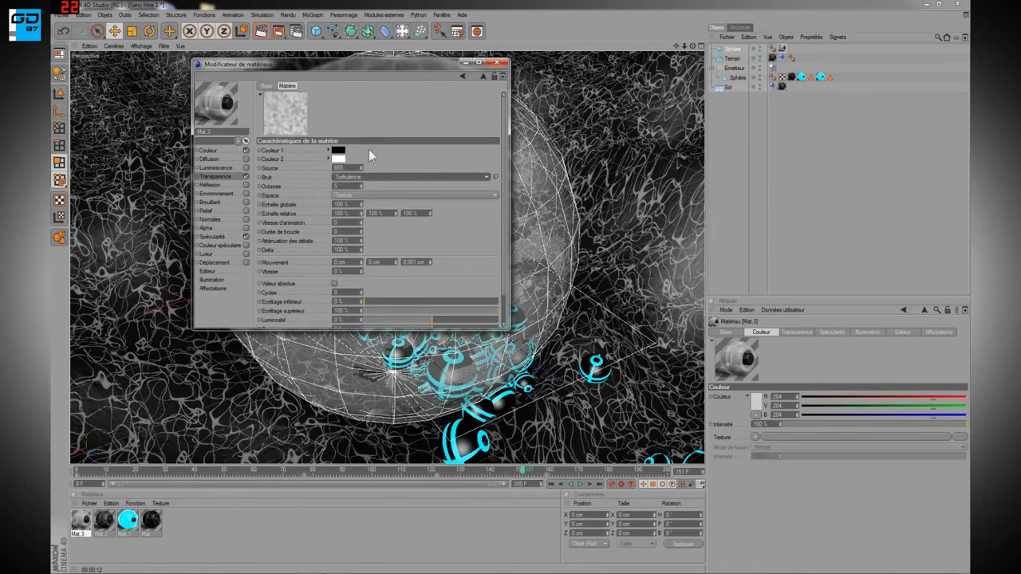
pyautogui.moveTo(361, 205); pyautogui.dragTo(363, 203)
# Set the sphere material's base colour to a bright cyan, about RGB 0, 225, 255
pyautogui.click(208, 152)
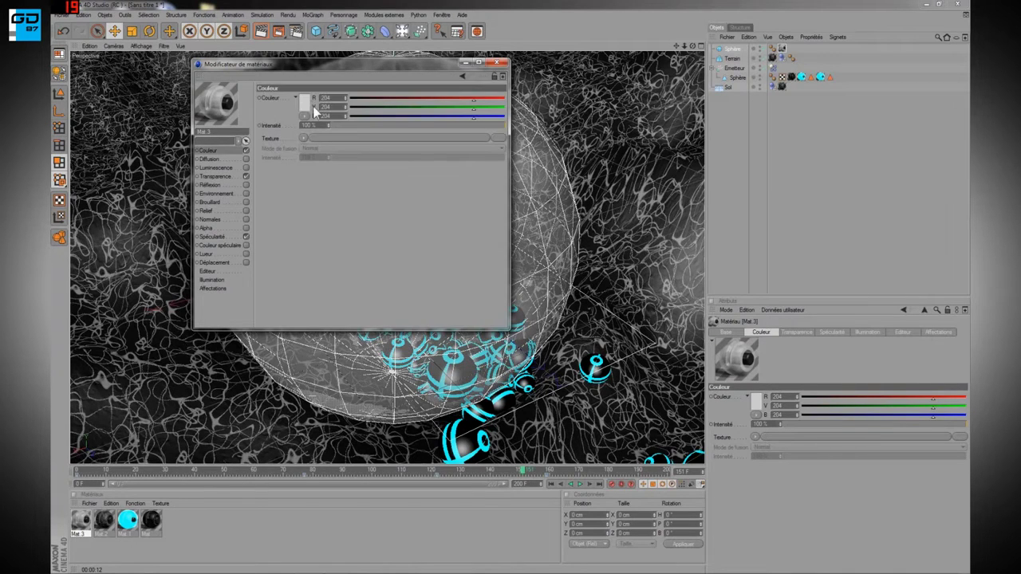
pyautogui.click(315, 94)
pyautogui.click(331, 72)
pyautogui.moveTo(331, 80); pyautogui.dragTo(389, 86)
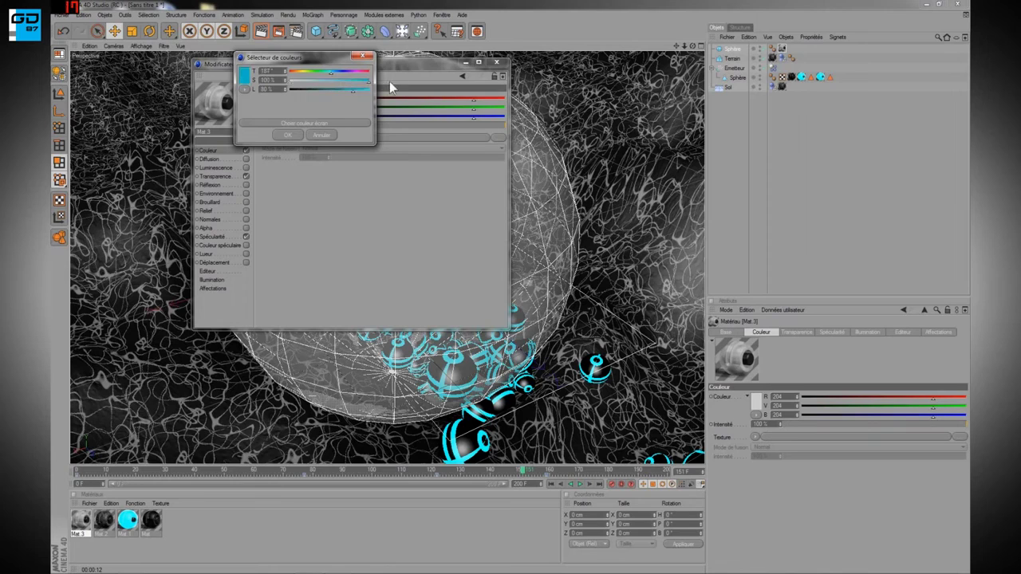
pyautogui.click(286, 136)
# Enable luminescence on the material with a cyan colour of about RGB 0, 238, 255 and 15 % intensity
pyautogui.click(215, 177)
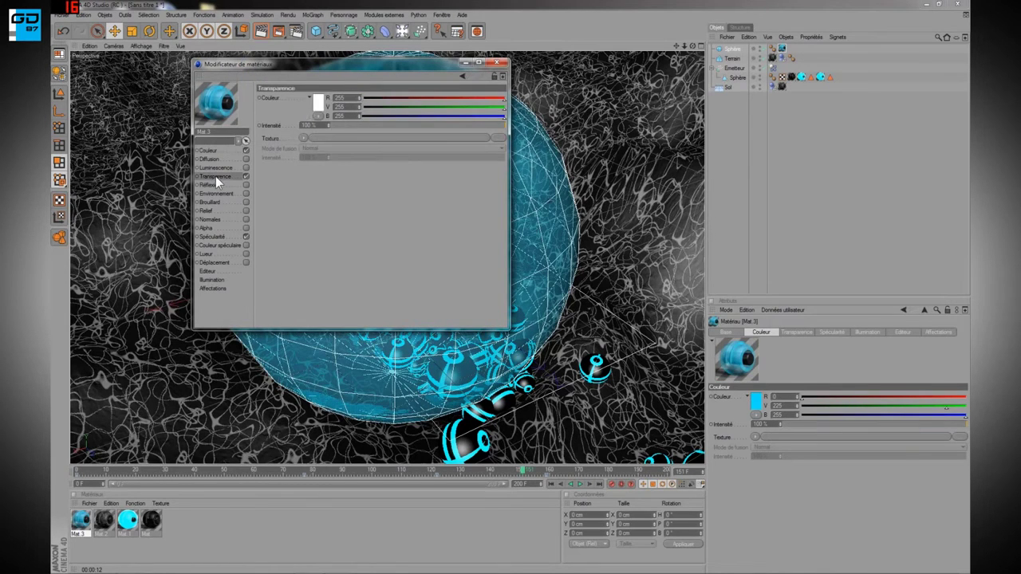
pyautogui.click(217, 166)
pyautogui.click(246, 167)
pyautogui.click(304, 111)
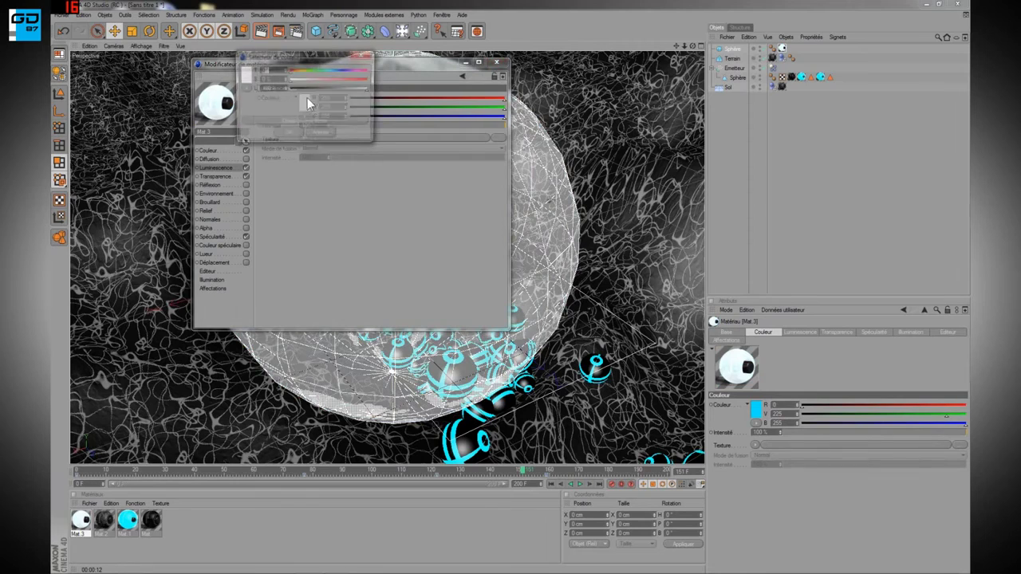
pyautogui.moveTo(330, 76); pyautogui.dragTo(335, 75)
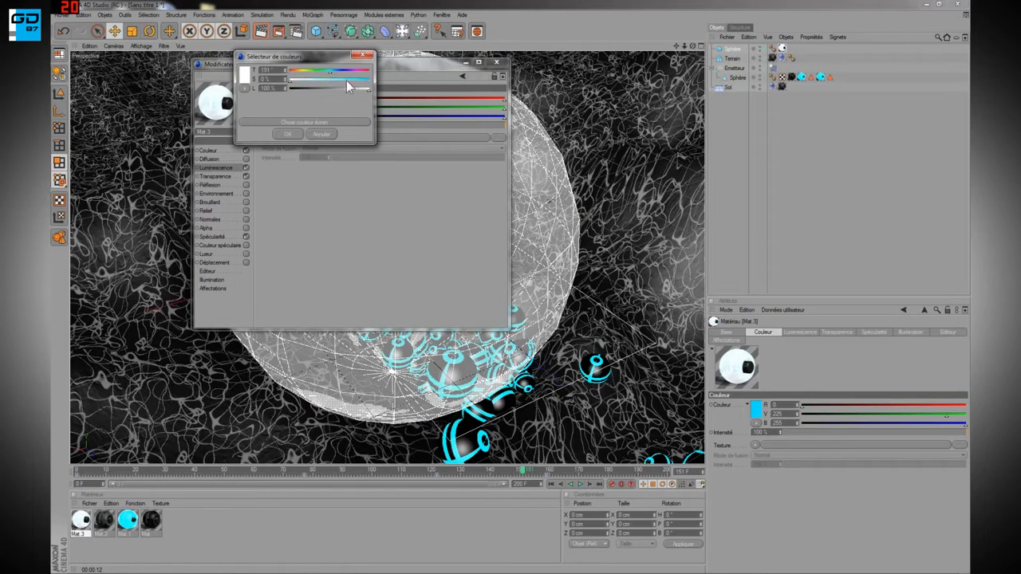
pyautogui.click(288, 134)
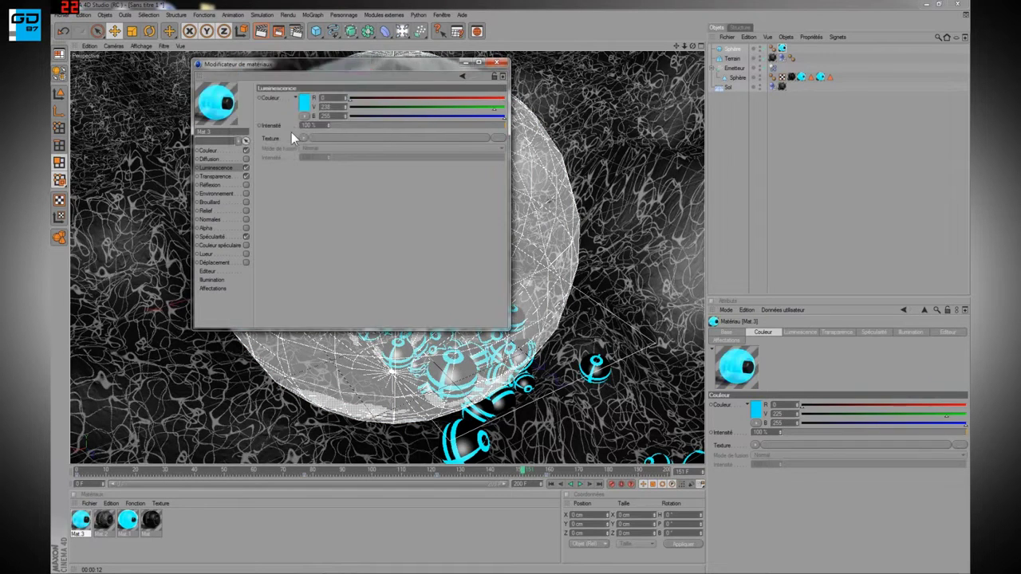
pyautogui.click(358, 124)
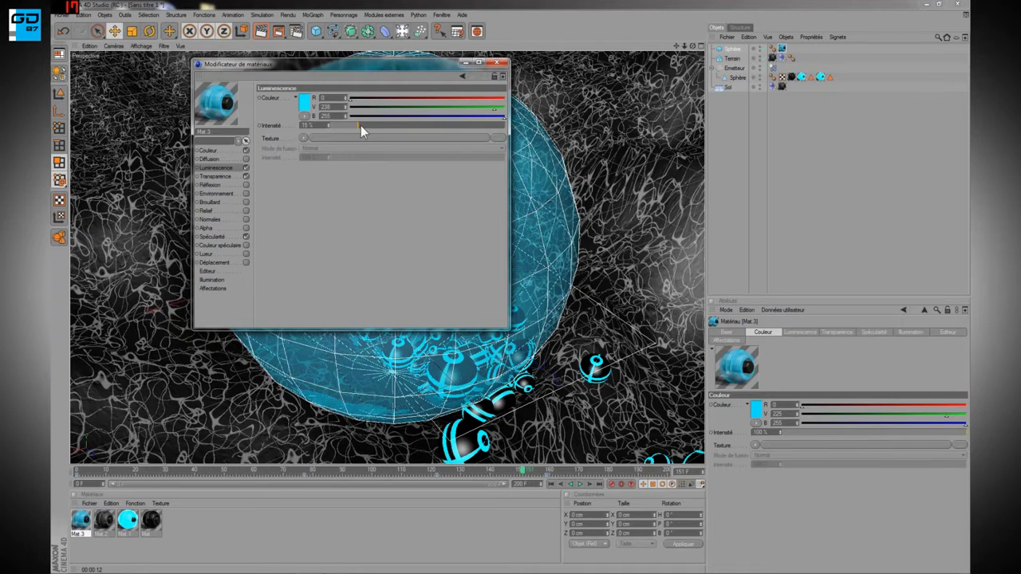
# Reduce the transparency intensity slightly, set the specular width to 34 % and height to 38 %, and test-render the view
pyautogui.click(217, 176)
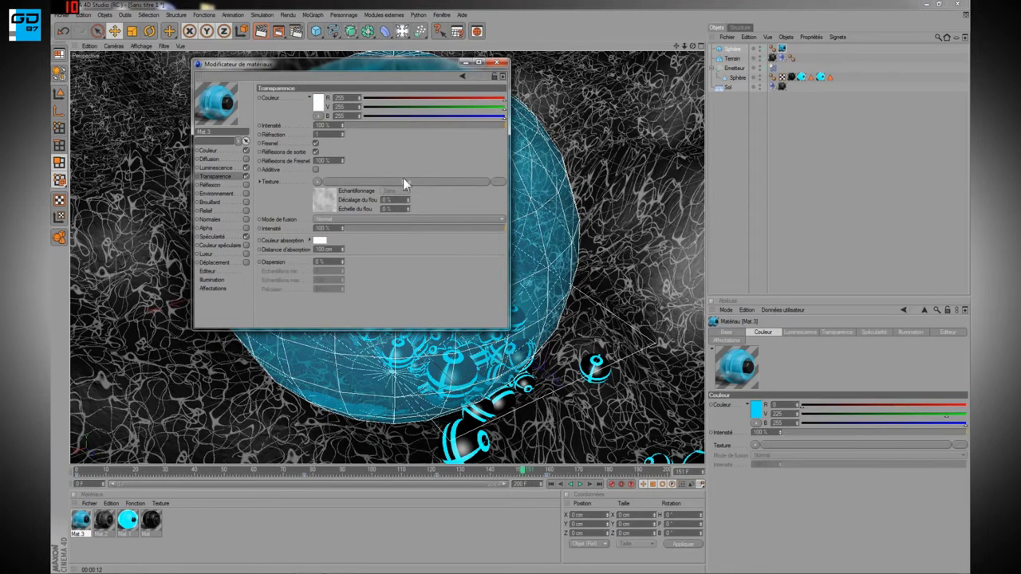
pyautogui.click(500, 126)
pyautogui.click(224, 237)
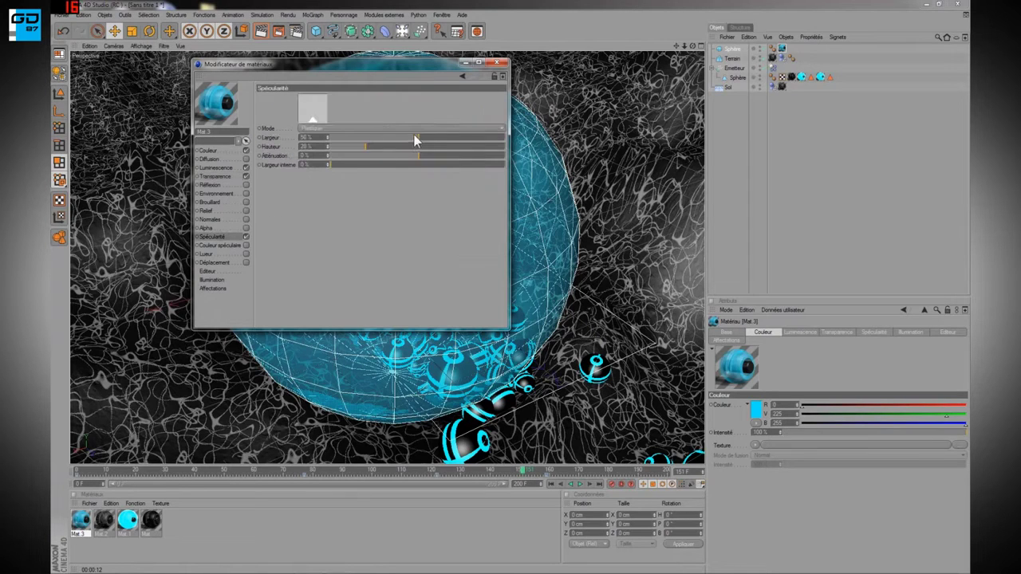
pyautogui.moveTo(401, 142); pyautogui.dragTo(390, 142)
pyautogui.click(497, 62)
pyautogui.click(261, 32)
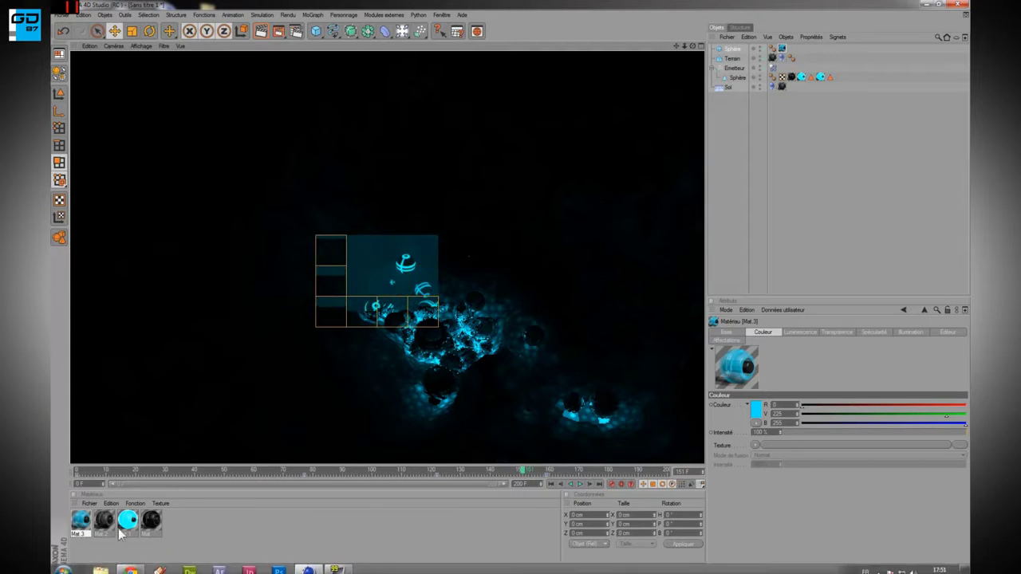
# Lower the sphere material's transparency intensity further and render the view again
pyautogui.doubleClick(86, 515)
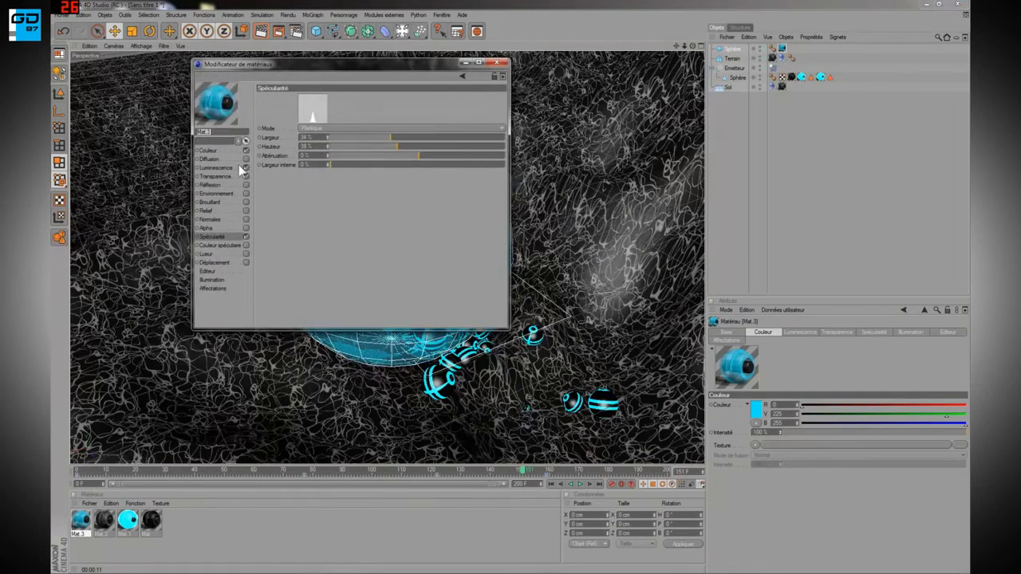
pyautogui.click(214, 177)
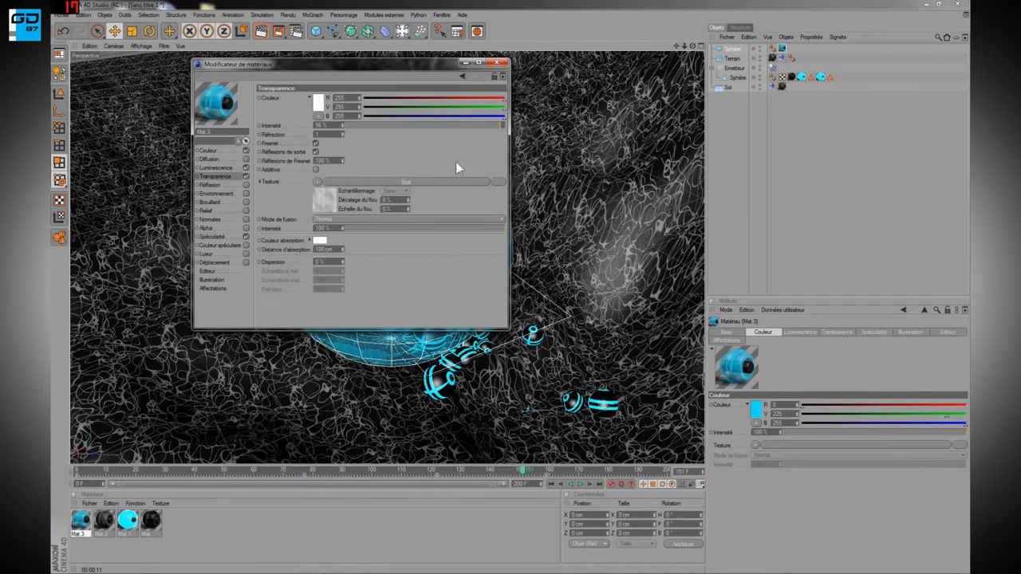
pyautogui.moveTo(483, 126); pyautogui.dragTo(478, 126)
pyautogui.click(498, 62)
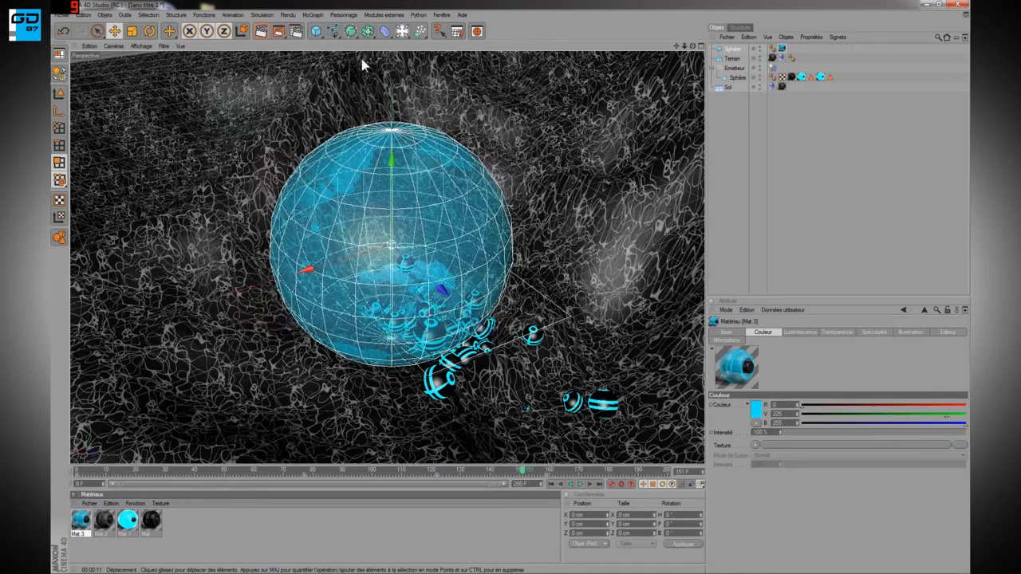
pyautogui.click(261, 30)
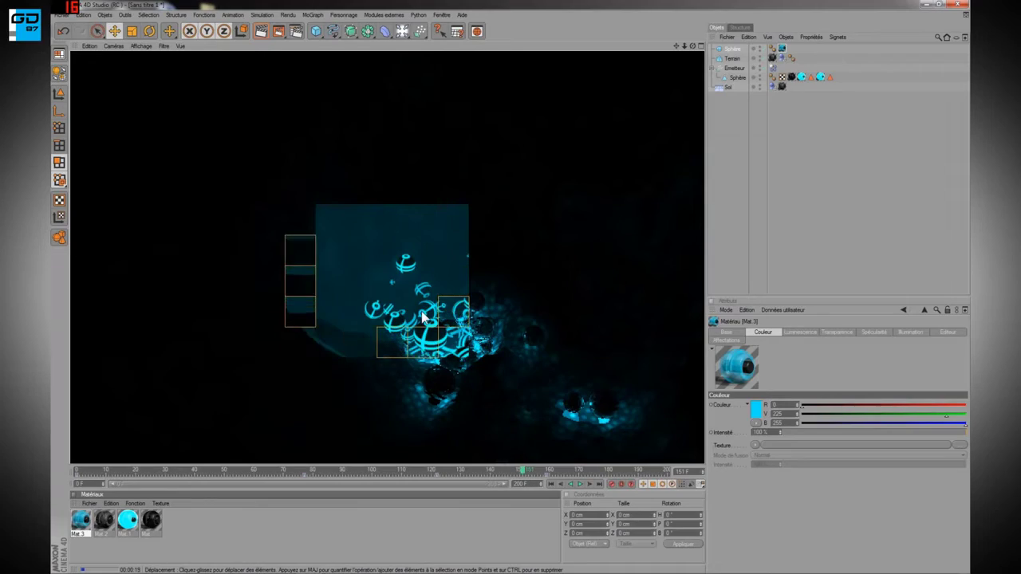
# Replay the animation from the start with the whole terrain and the transparent sphere in view
pyautogui.scroll(5, 371, 309)
pyautogui.keyDown('alt'); pyautogui.moveTo(371, 309); pyautogui.dragTo(335, 307); pyautogui.keyUp('alt')
pyautogui.keyDown('alt'); pyautogui.moveTo(376, 312); pyautogui.dragTo(296, 127, button='middle'); pyautogui.keyUp('alt')
pyautogui.moveTo(409, 341)
pyautogui.keyDown('alt'); pyautogui.mouseDown()
pyautogui.moveTo(316, 325)
pyautogui.moveTo(442, 361)
pyautogui.moveTo(471, 292)
pyautogui.moveTo(447, 313)
pyautogui.moveTo(448, 338)
pyautogui.moveTo(547, 398)
pyautogui.moveTo(389, 304)
pyautogui.moveTo(405, 292)
pyautogui.moveTo(419, 343)
pyautogui.mouseUp(); pyautogui.keyUp('alt')
pyautogui.scroll(-6, 443, 361)
pyautogui.keyDown('alt'); pyautogui.moveTo(419, 343); pyautogui.dragTo(444, 401, button='middle'); pyautogui.keyUp('alt')
pyautogui.keyDown('alt'); pyautogui.moveTo(444, 400); pyautogui.dragTo(531, 359); pyautogui.keyUp('alt')
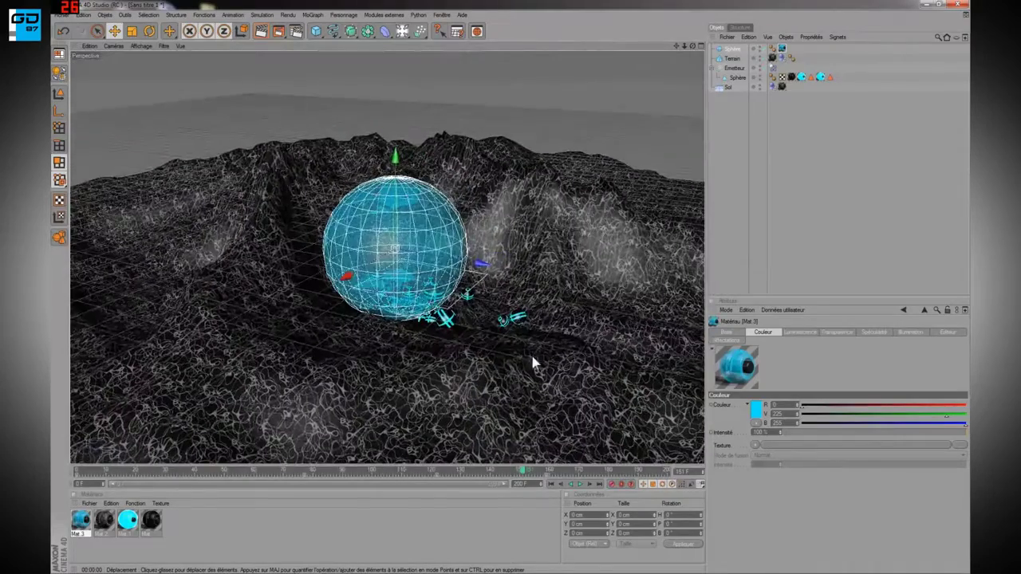
pyautogui.click(551, 484)
pyautogui.click(580, 484)
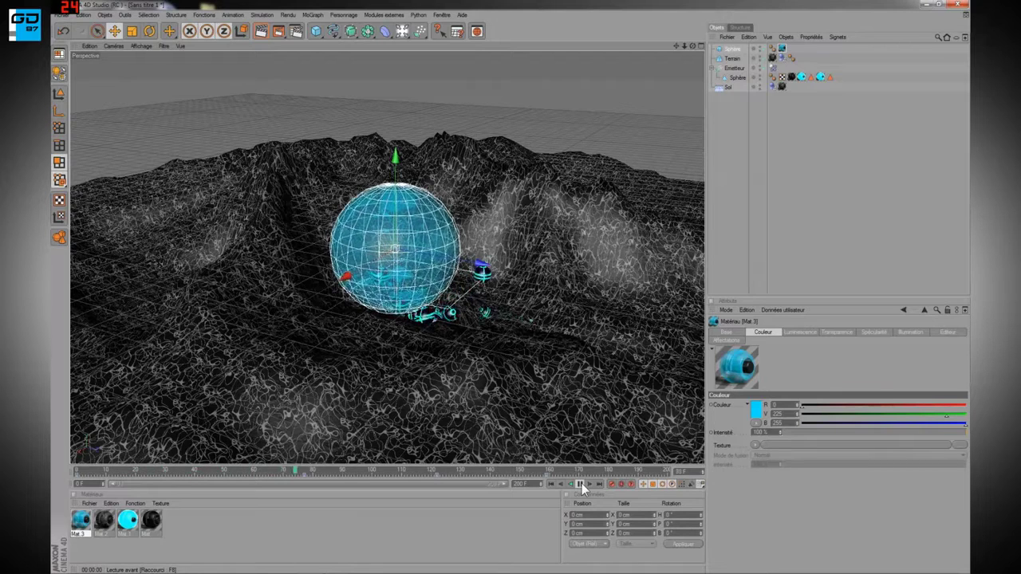
# Add a camera to the scene and frame the view more closely on the large sphere
pyautogui.moveTo(403, 31); pyautogui.dragTo(438, 92)
pyautogui.scroll(6, 532, 257)
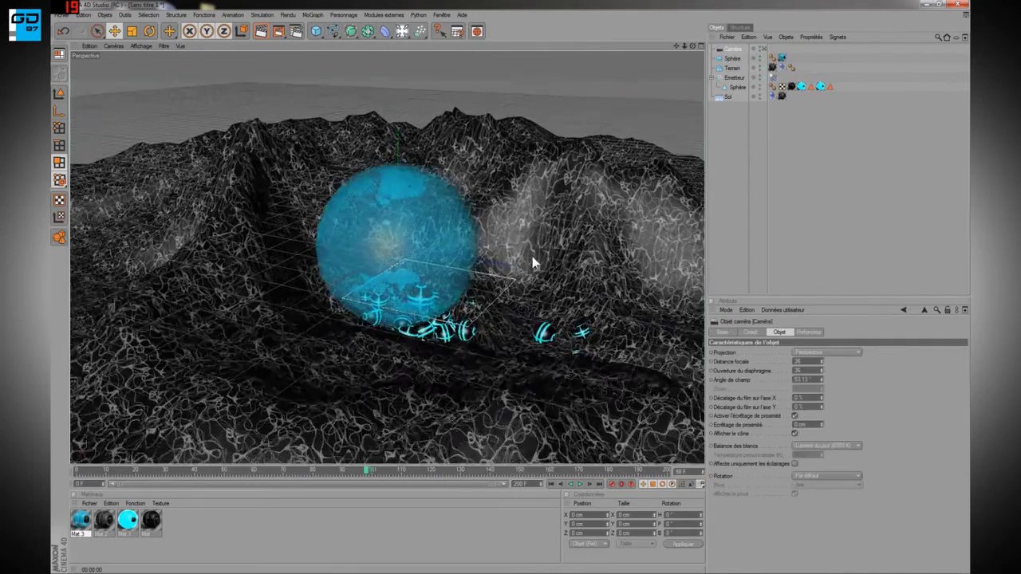
# Look through the camera, move it closer to the large sphere, and set this as the starting view at frame 0
pyautogui.click(763, 49)
pyautogui.scroll(7, 482, 242)
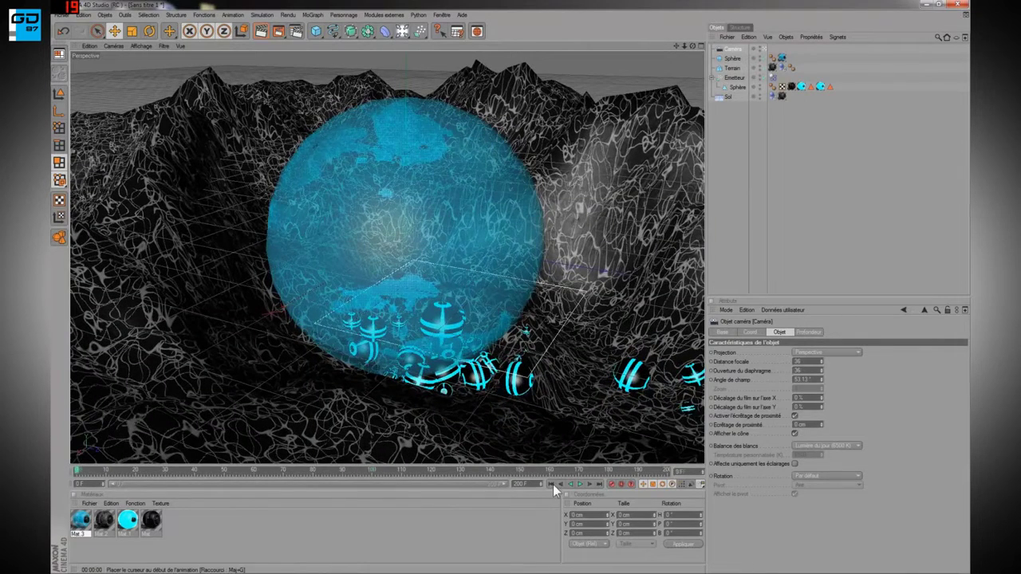
pyautogui.click(552, 484)
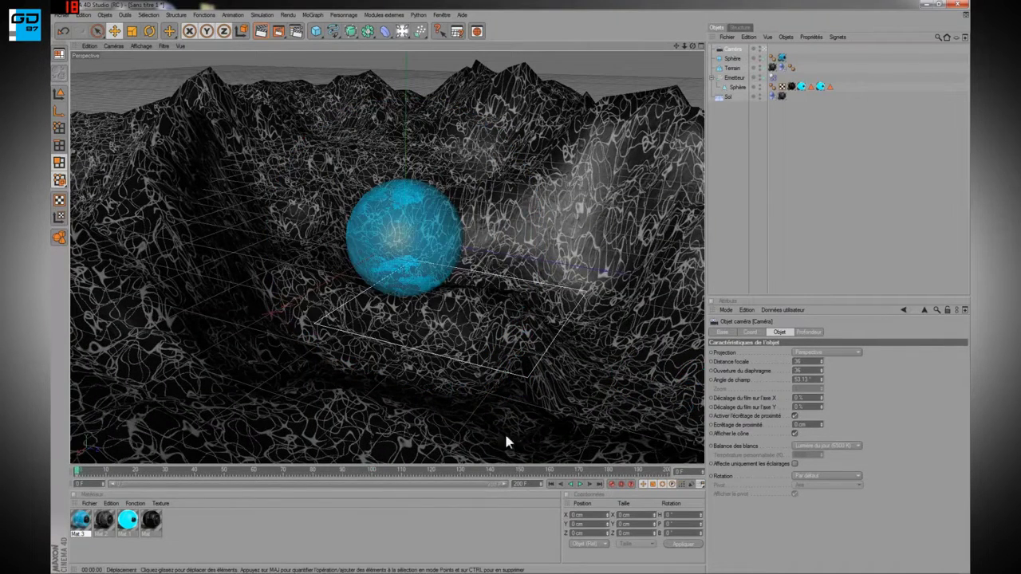
# At frame 82, orbit the camera lower around the large sphere, reframe it and keyframe this second camera position
pyautogui.moveTo(83, 473); pyautogui.dragTo(317, 431)
pyautogui.keyDown('alt'); pyautogui.moveTo(461, 331); pyautogui.dragTo(518, 337); pyautogui.keyUp('alt')
pyautogui.scroll(-3, 519, 337)
pyautogui.scroll(-2, 519, 337)
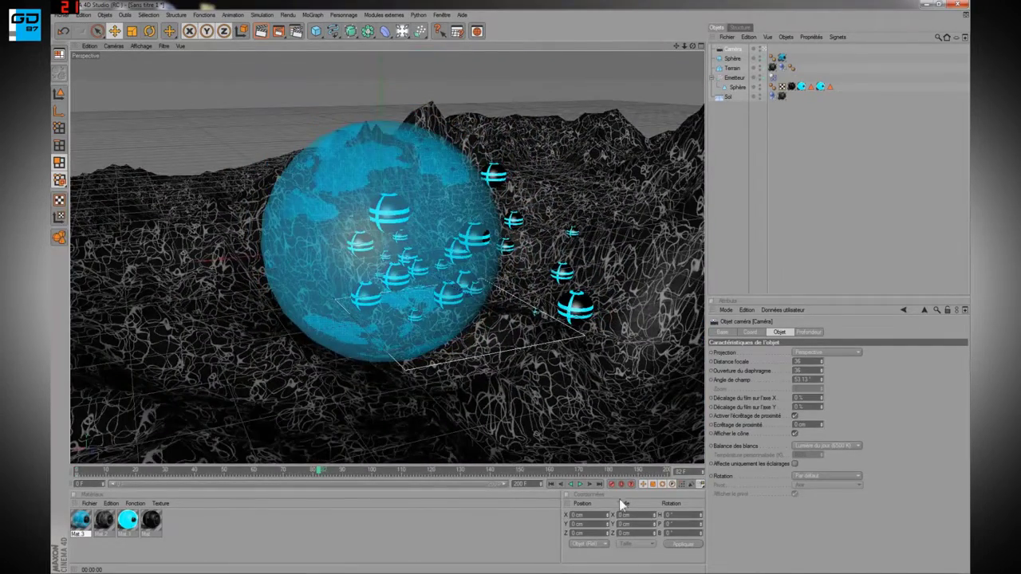
pyautogui.moveTo(564, 350)
pyautogui.keyDown('alt'); pyautogui.mouseDown()
pyautogui.moveTo(553, 330)
pyautogui.moveTo(526, 334)
pyautogui.moveTo(567, 353)
pyautogui.mouseUp(); pyautogui.keyUp('alt')
# Keyframe a third camera position at frame 152, orbited further around the large sphere, and play back the camera move
pyautogui.moveTo(320, 469); pyautogui.dragTo(526, 466)
pyautogui.keyDown('alt'); pyautogui.moveTo(582, 334); pyautogui.dragTo(554, 295); pyautogui.keyUp('alt')
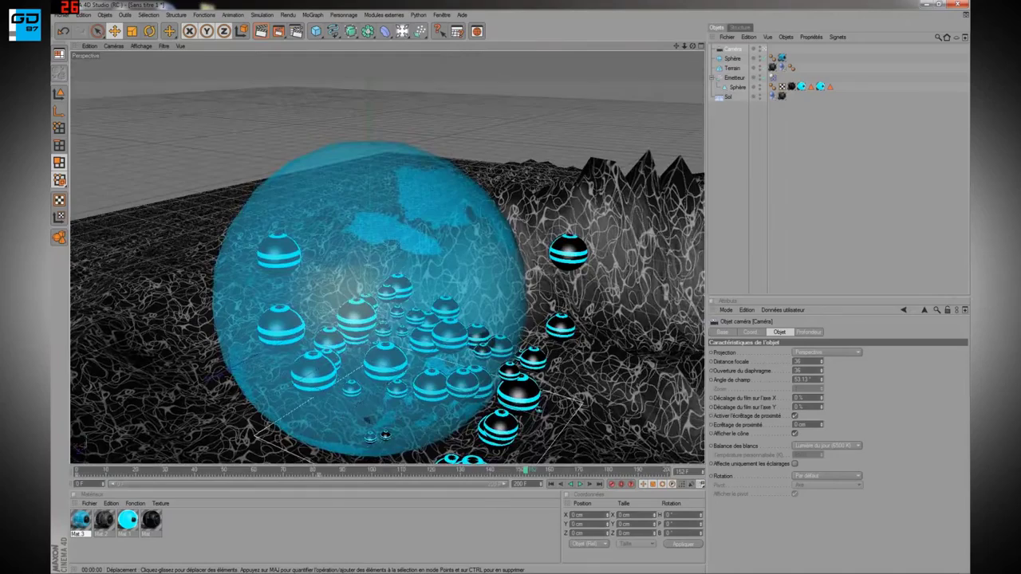
pyautogui.keyDown('alt'); pyautogui.moveTo(554, 295); pyautogui.dragTo(555, 274); pyautogui.keyUp('alt')
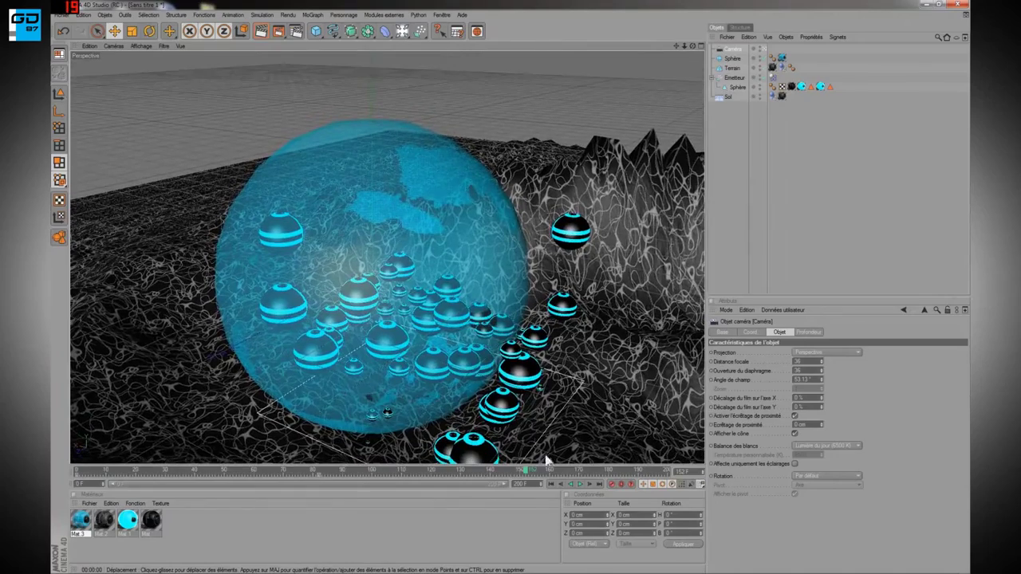
pyautogui.click(560, 483)
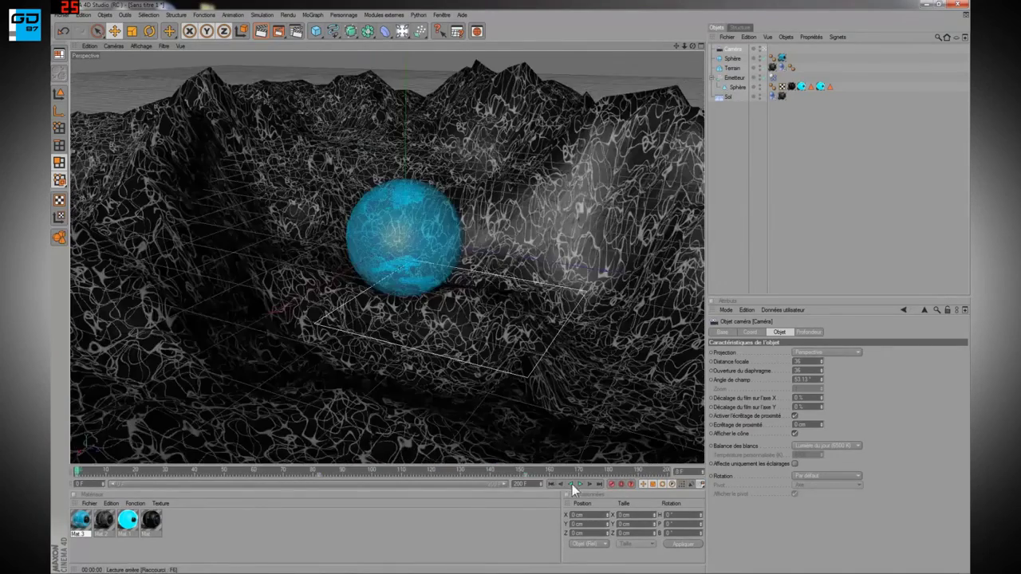
pyautogui.click(579, 483)
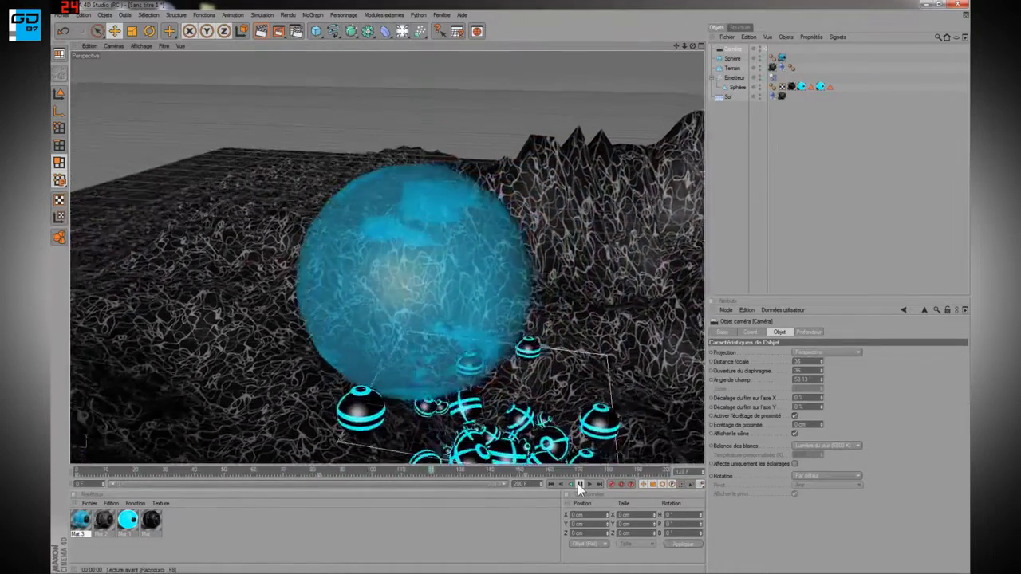
pyautogui.click(579, 483)
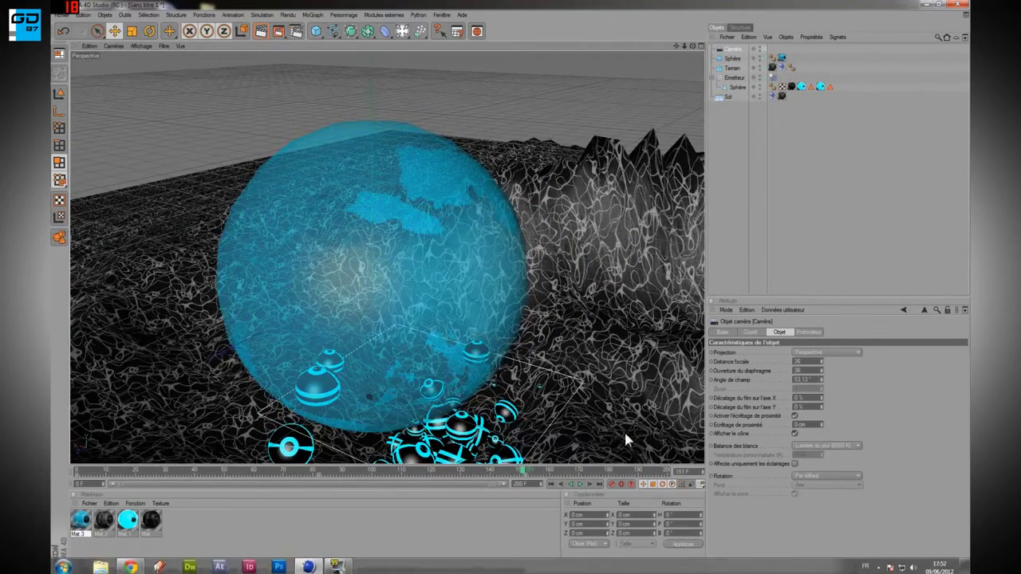
# Leave the camera view and add a Rotation particle modifier to the scene
pyautogui.scroll(-3, 479, 287)
pyautogui.keyDown('alt'); pyautogui.moveTo(478, 286); pyautogui.dragTo(442, 217, button='middle'); pyautogui.keyUp('alt')
pyautogui.click(765, 49)
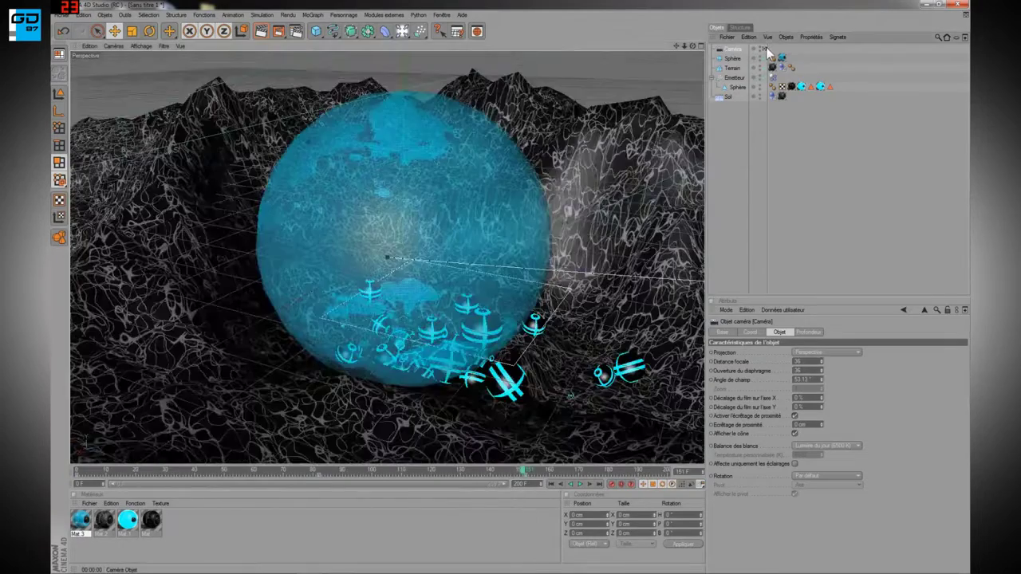
pyautogui.click(423, 32)
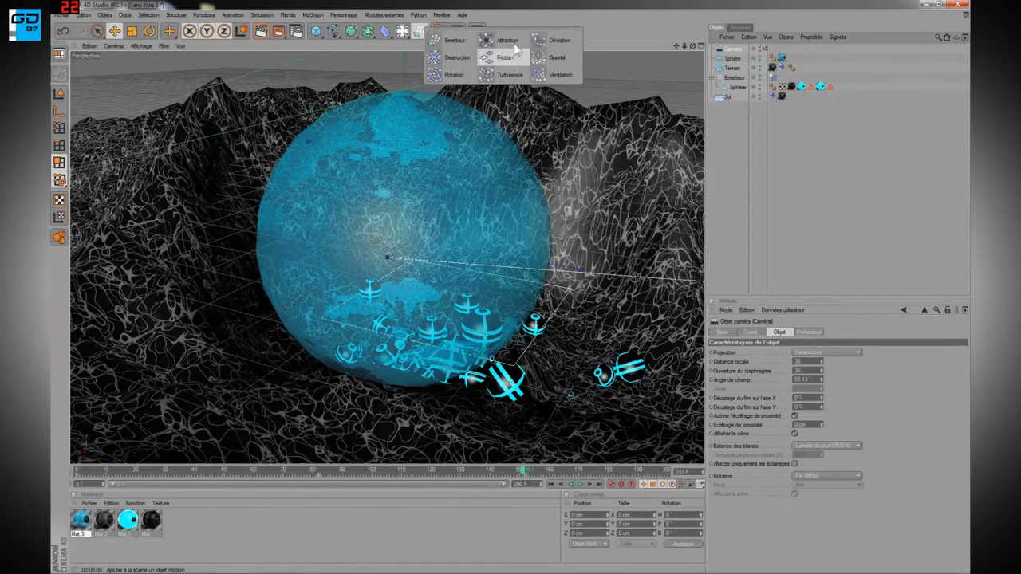
pyautogui.click(453, 74)
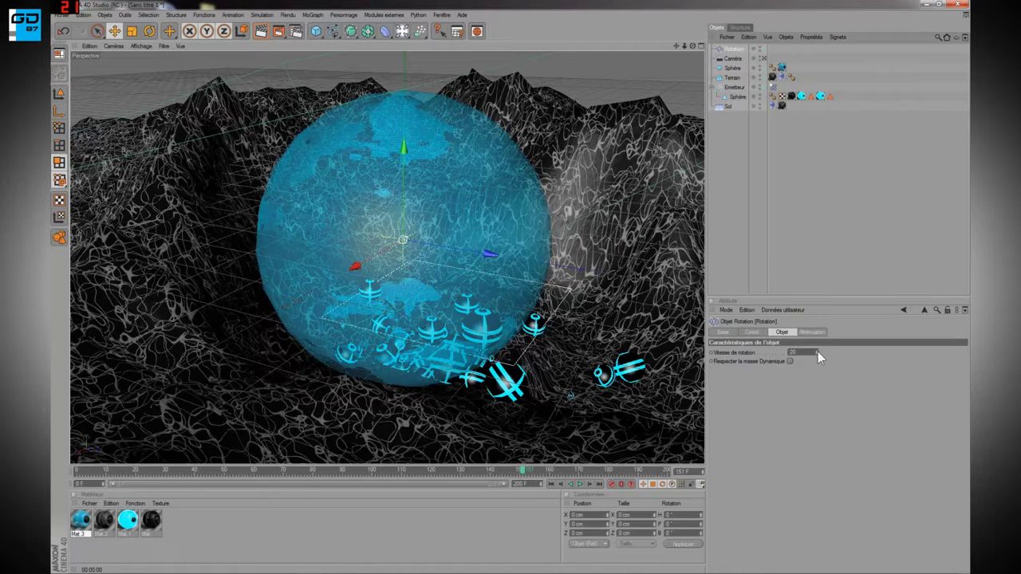
# Set the Rotation modifier's rotation speed to 200 and play the animation from the start
pyautogui.moveTo(818, 351); pyautogui.dragTo(817, 345)
pyautogui.click(810, 332)
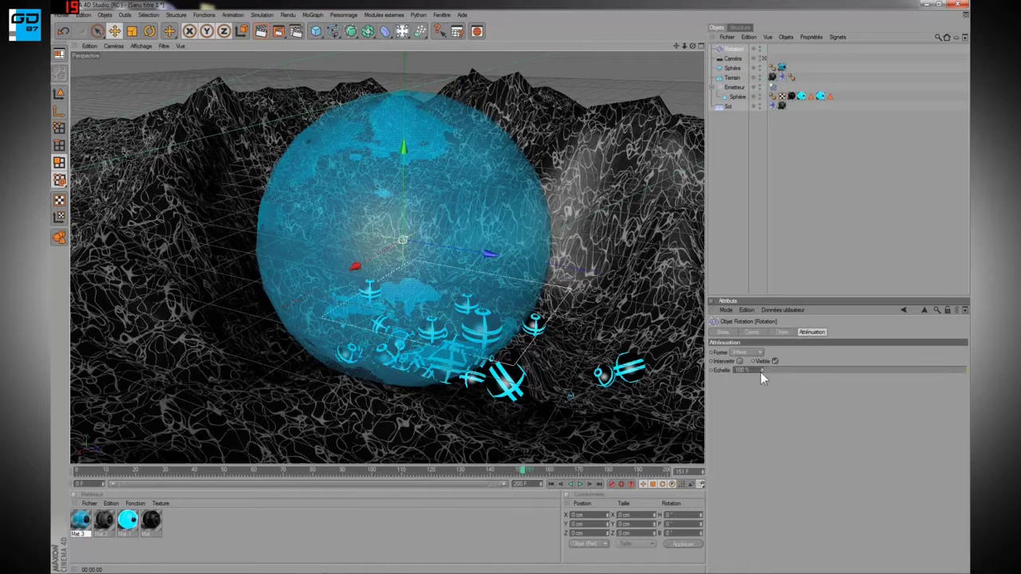
pyautogui.click(785, 333)
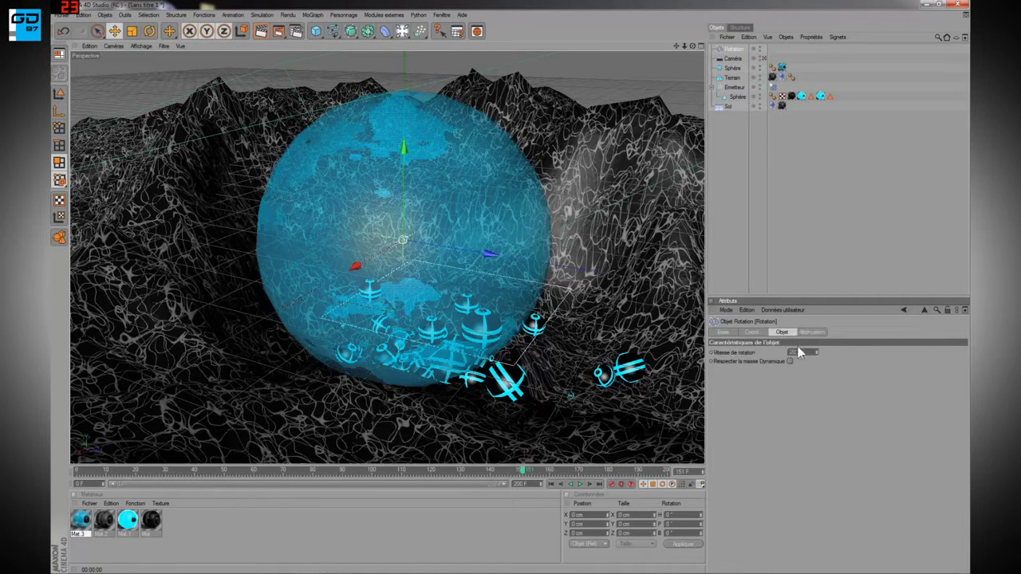
pyautogui.write('200')
pyautogui.click(551, 485)
pyautogui.click(580, 485)
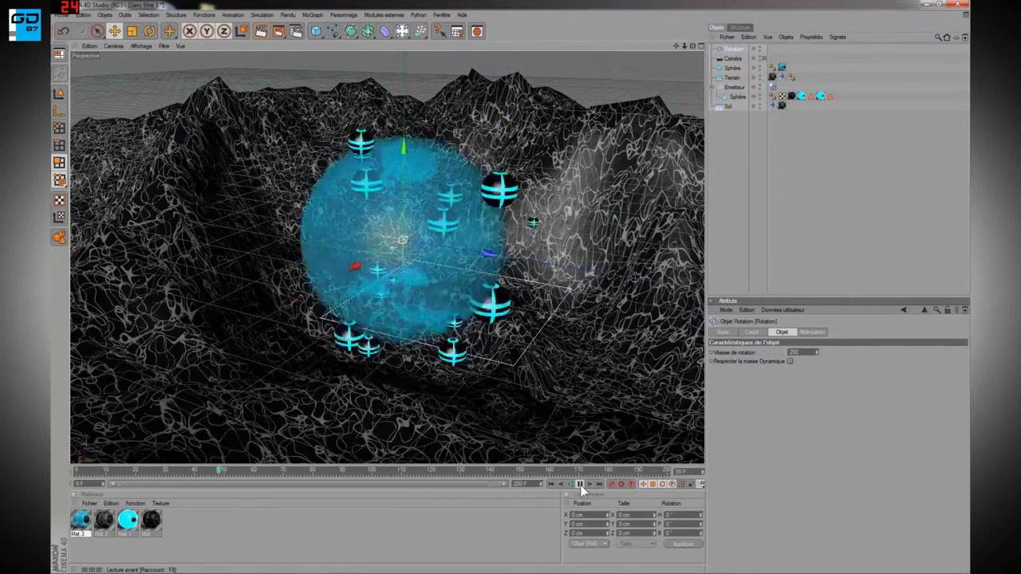
pyautogui.click(580, 486)
# Rotate the Rotation modifier about a quarter turn around its X axis and replay the animation from the start
pyautogui.keyDown('alt'); pyautogui.moveTo(510, 374); pyautogui.dragTo(470, 377); pyautogui.keyUp('alt')
pyautogui.keyDown('alt'); pyautogui.moveTo(453, 313); pyautogui.dragTo(460, 302, button='middle'); pyautogui.keyUp('alt')
pyautogui.keyDown('alt'); pyautogui.moveTo(459, 302); pyautogui.dragTo(499, 332); pyautogui.keyUp('alt')
pyautogui.click(149, 35)
pyautogui.keyDown('alt'); pyautogui.moveTo(547, 381); pyautogui.dragTo(557, 354); pyautogui.keyUp('alt')
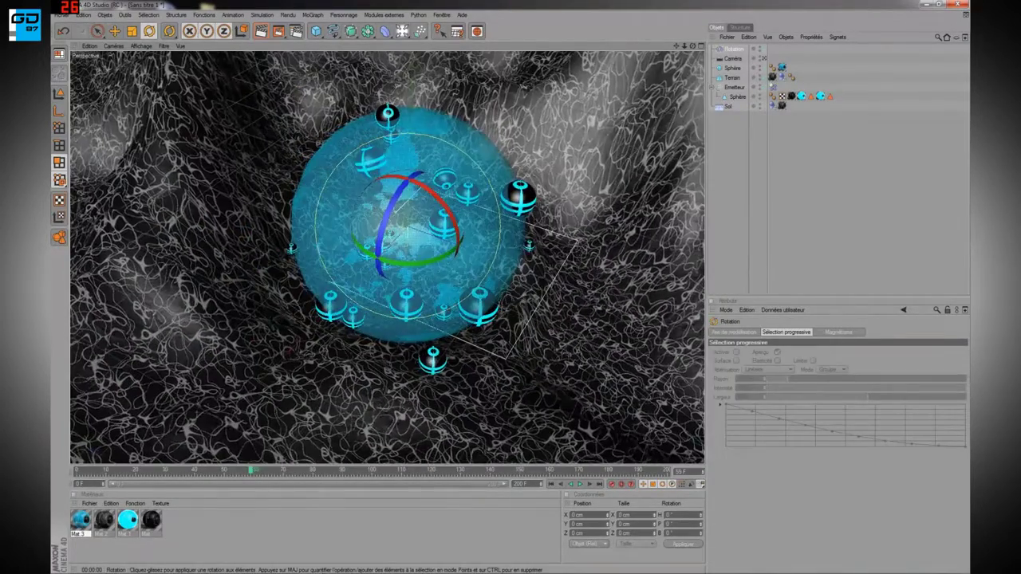
pyautogui.click(581, 485)
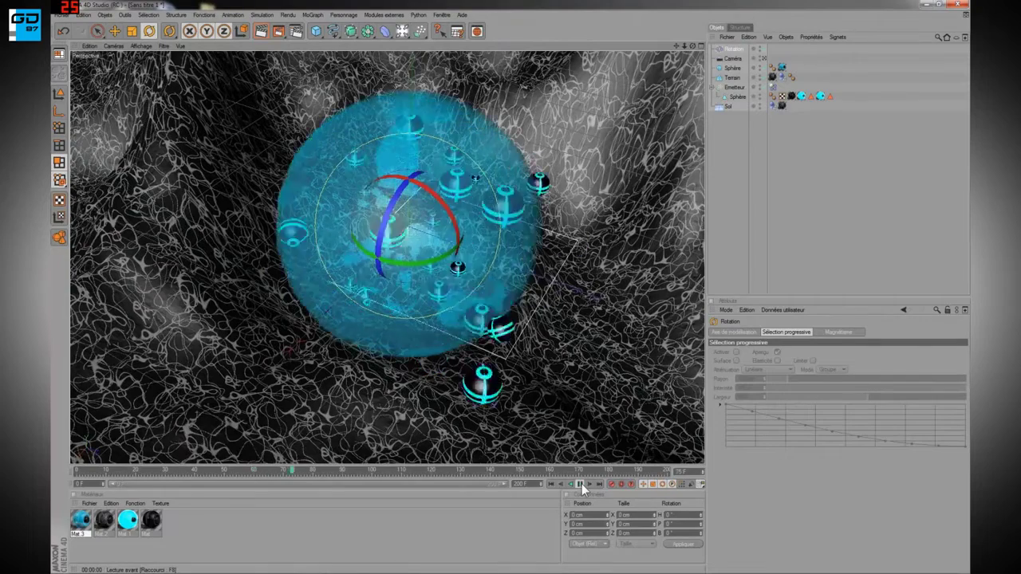
pyautogui.click(582, 483)
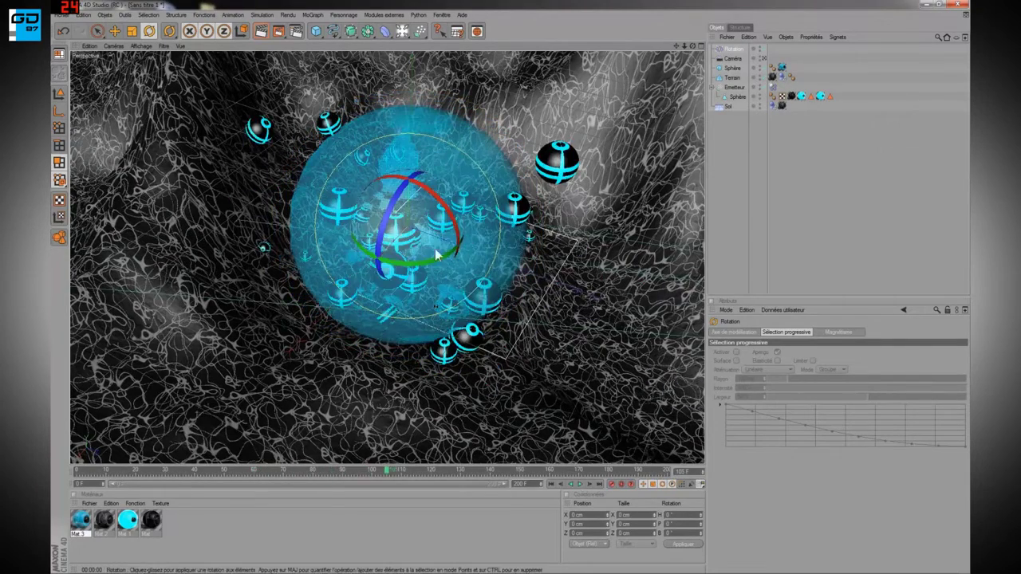
pyautogui.moveTo(439, 209); pyautogui.dragTo(390, 185)
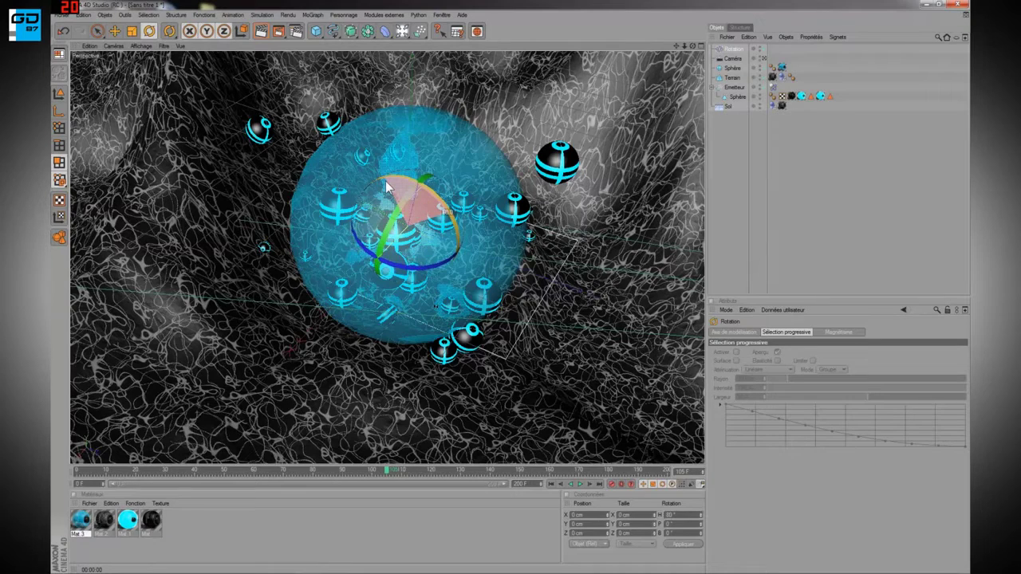
pyautogui.moveTo(379, 181); pyautogui.dragTo(383, 99)
pyautogui.click(550, 484)
pyautogui.click(579, 484)
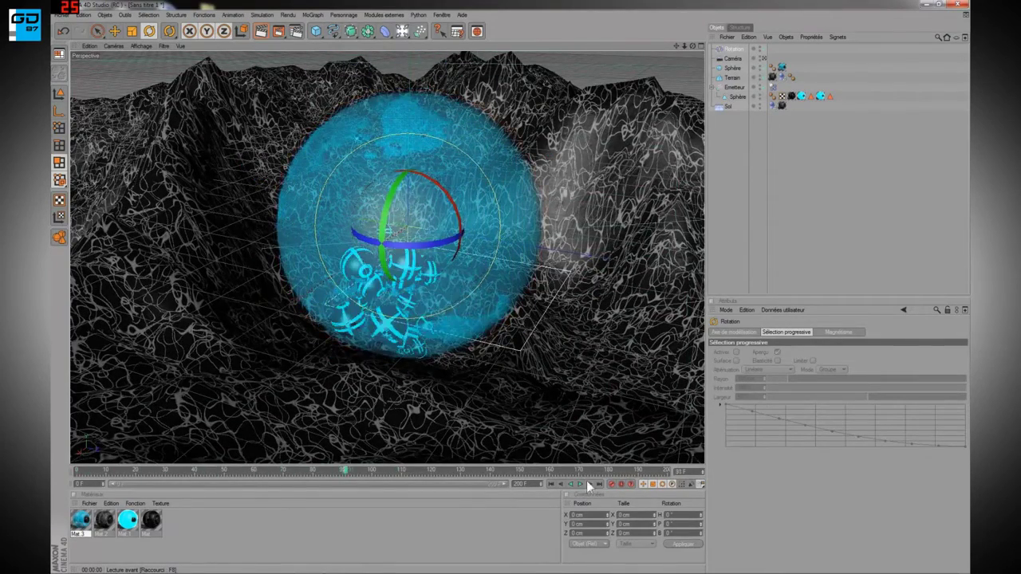
# Reduce the Rotation modifier's rotation speed to 100 and replay the animation from the start
pyautogui.click(736, 49)
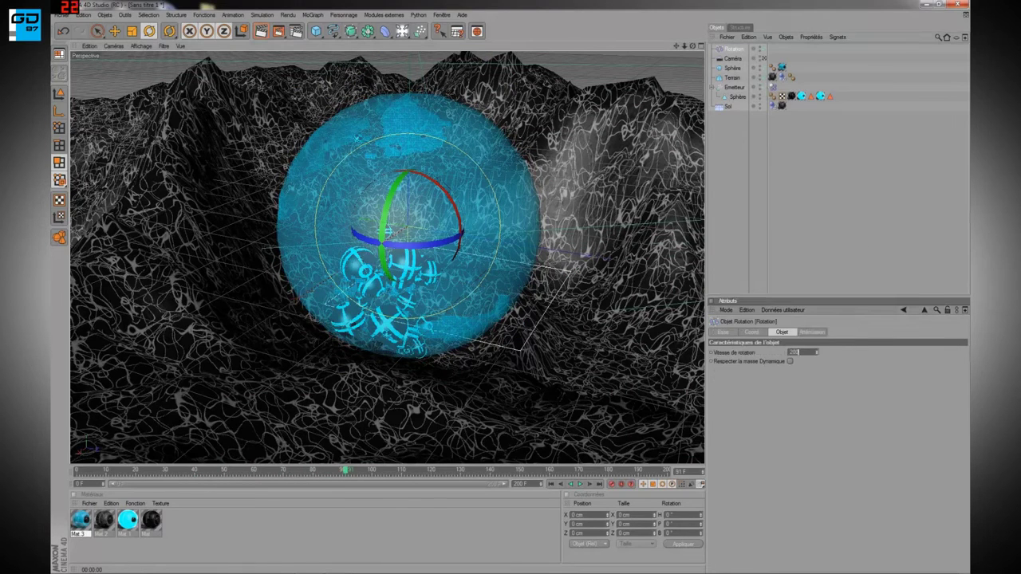
pyautogui.click(549, 484)
pyautogui.click(579, 485)
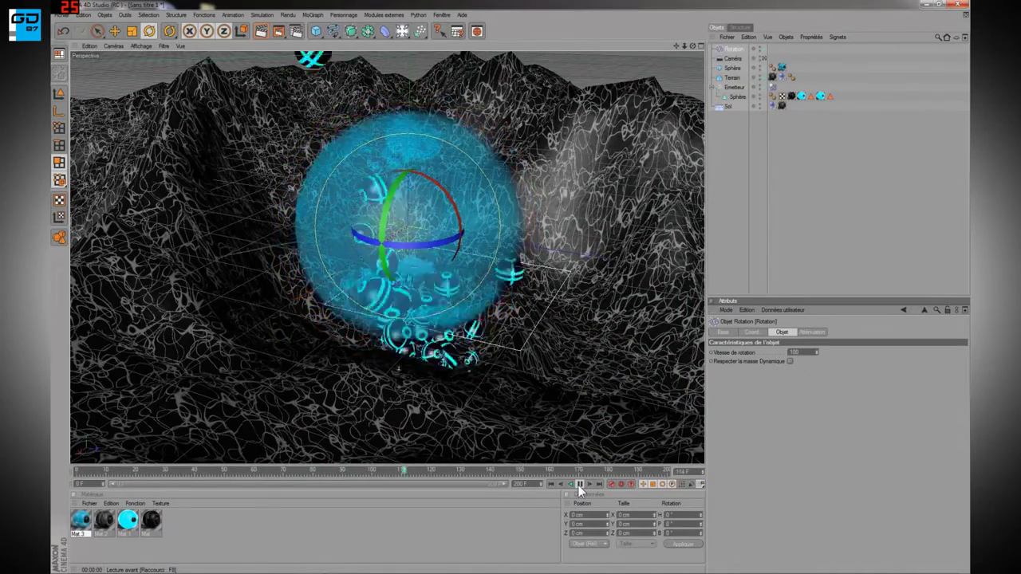
pyautogui.click(579, 484)
# Keyframe the Rotation modifier's rotation speed at 0 on frame 66
pyautogui.moveTo(421, 474); pyautogui.dragTo(273, 472)
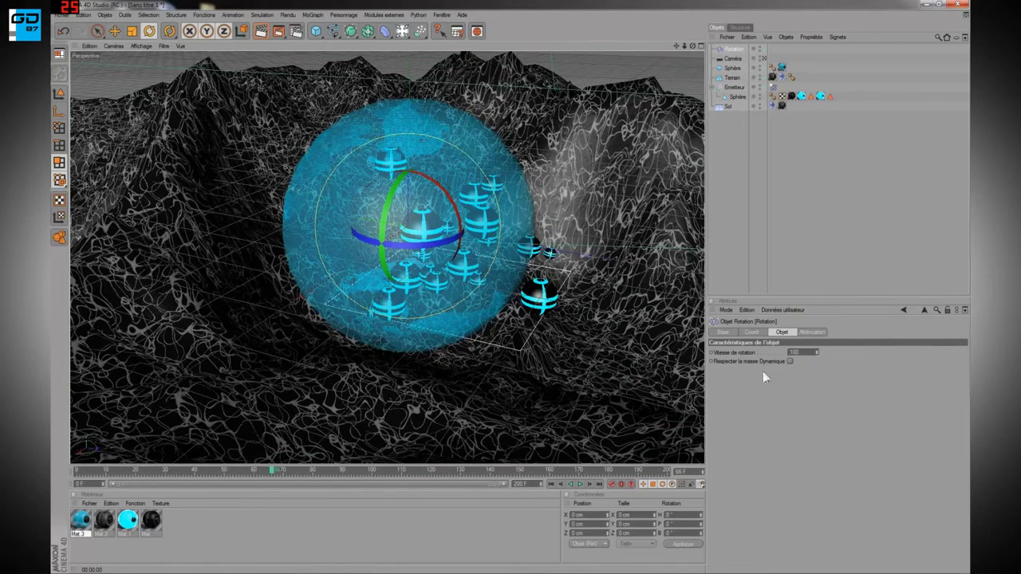
pyautogui.doubleClick(793, 352)
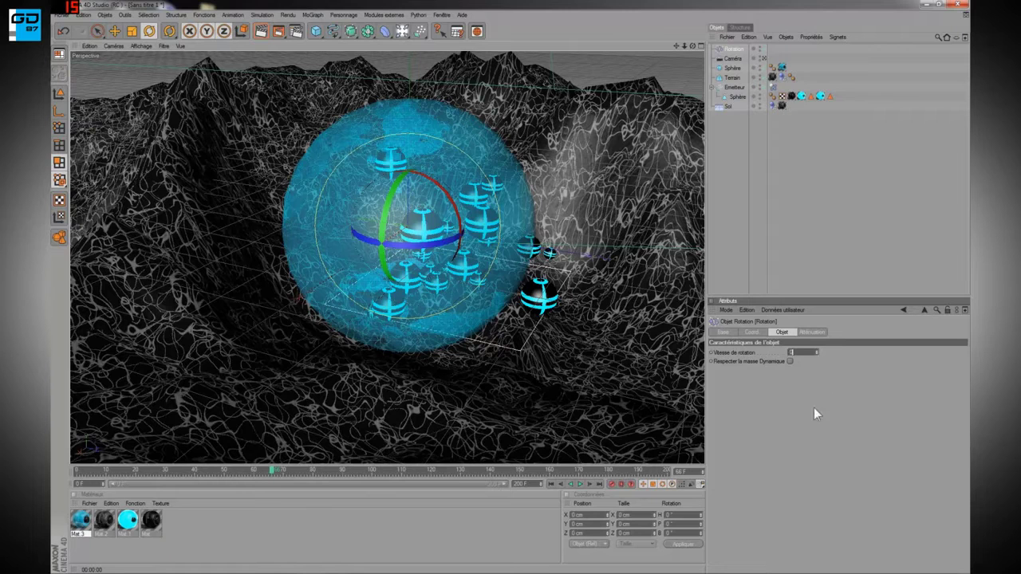
pyautogui.keyDown('ctrl'); pyautogui.click(711, 353); pyautogui.keyUp('ctrl')
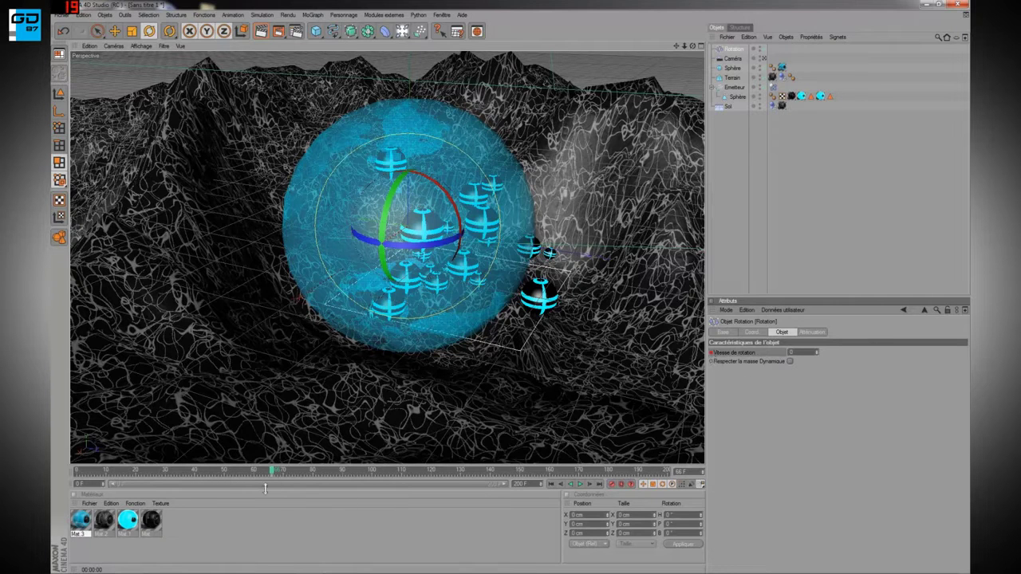
# Keyframe the Rotation modifier's rotation speed at 100 on frame 84
pyautogui.moveTo(271, 471); pyautogui.dragTo(324, 471)
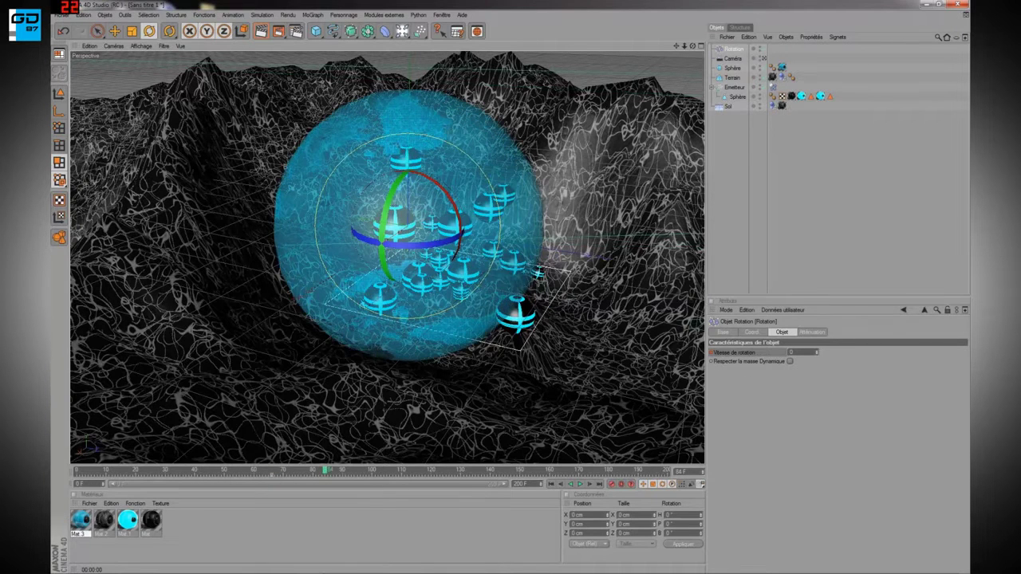
pyautogui.doubleClick(791, 352)
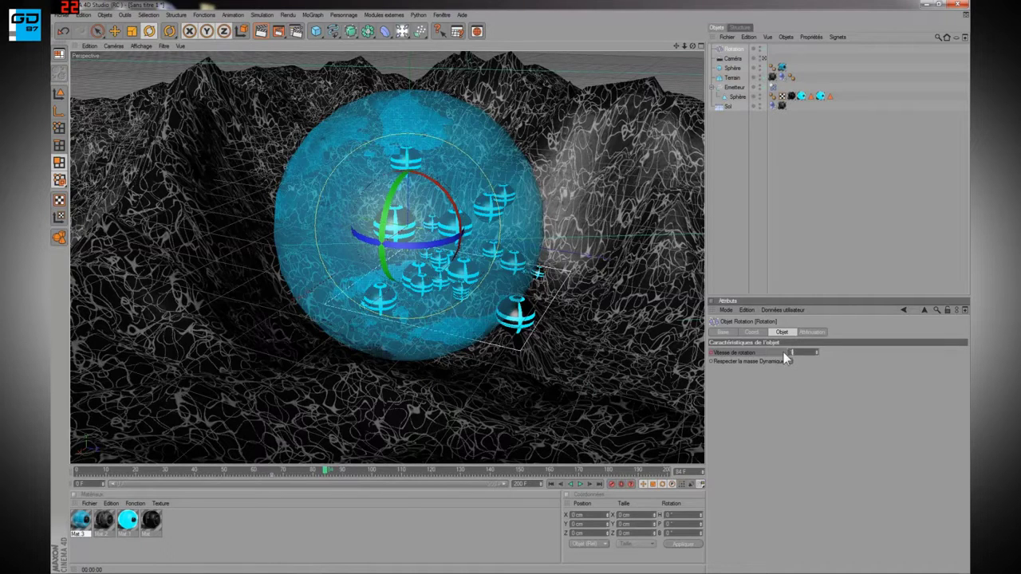
pyautogui.keyDown('ctrl'); pyautogui.click(711, 353); pyautogui.keyUp('ctrl')
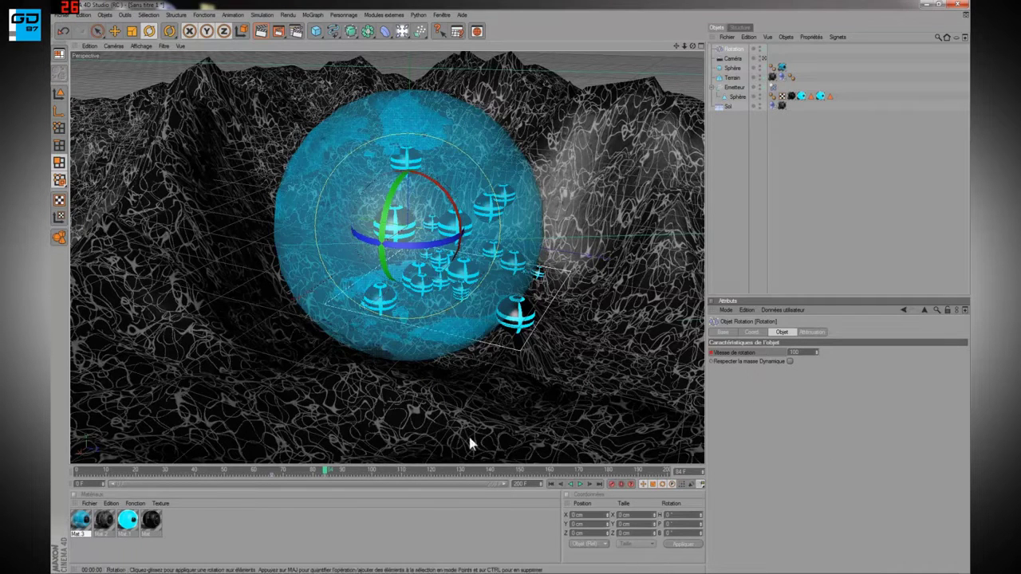
# Add a keyframe holding the Rotation modifier's rotation speed at 100 on frame 144
pyautogui.moveTo(324, 472); pyautogui.dragTo(504, 471)
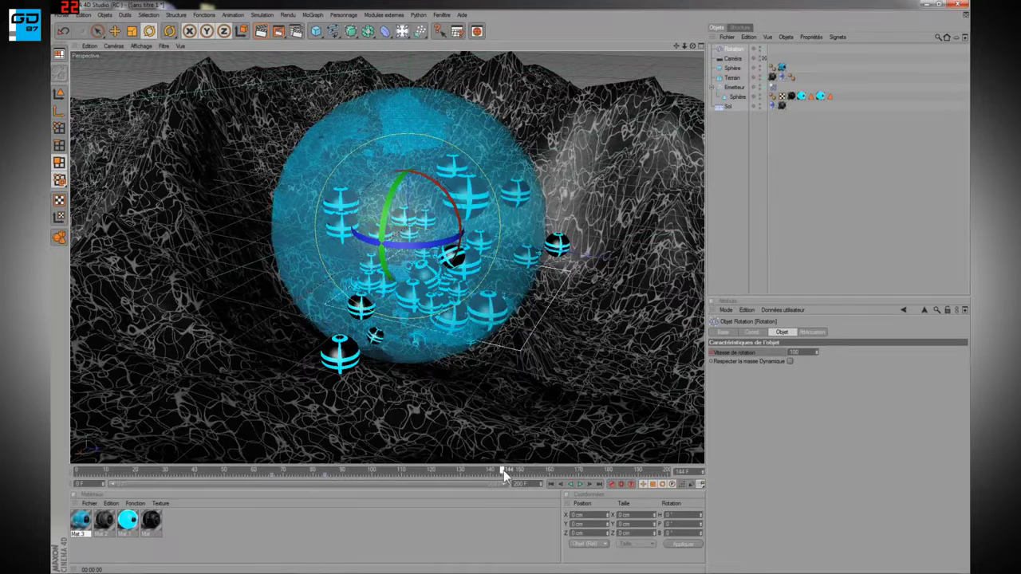
pyautogui.rightClick(731, 352)
pyautogui.moveTo(789, 358)
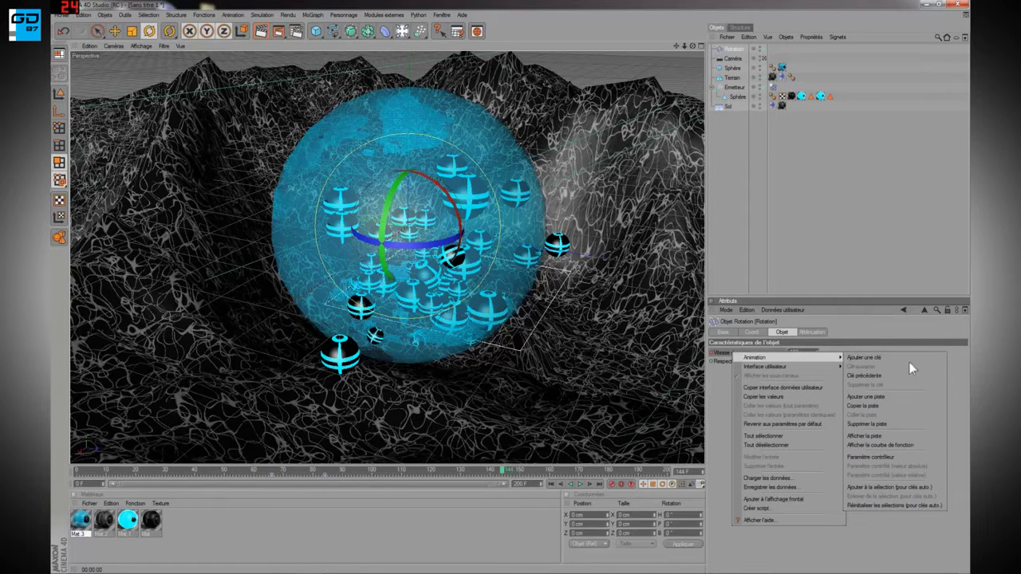
pyautogui.click(888, 357)
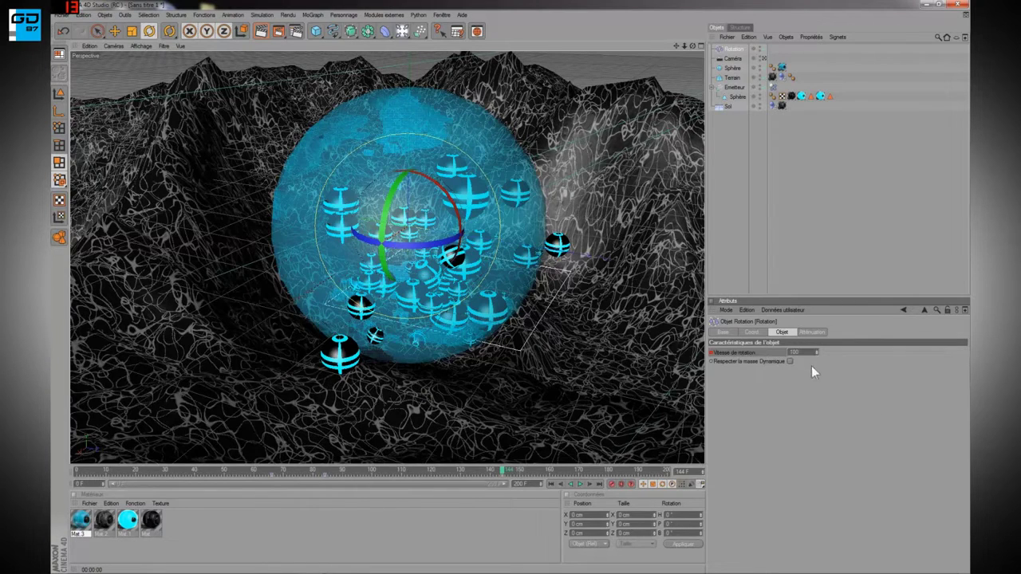
# Keyframe the Rotation modifier's rotation speed at 0 on frame 146 and replay the animation from the start
pyautogui.click(508, 467)
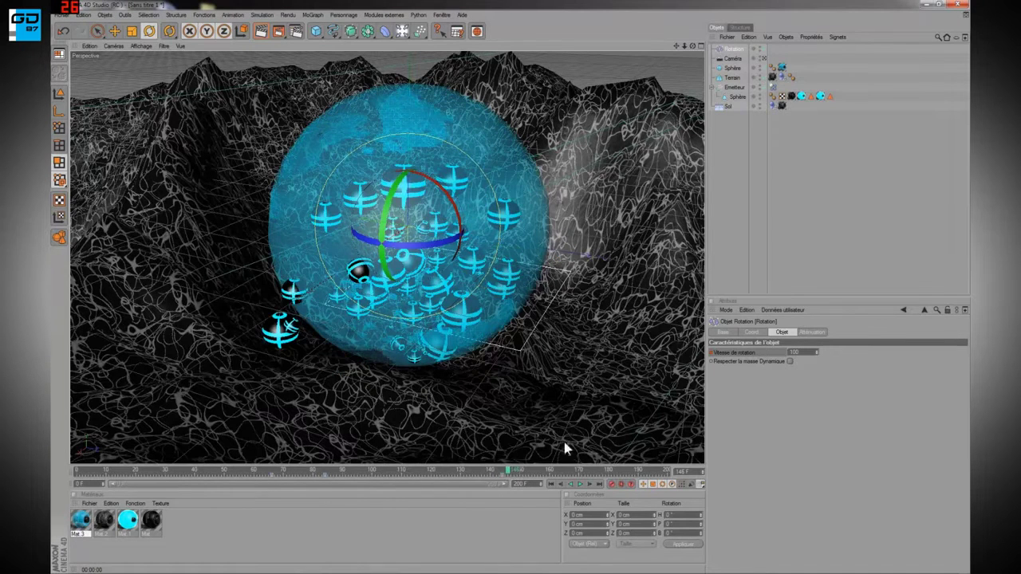
pyautogui.click(801, 352)
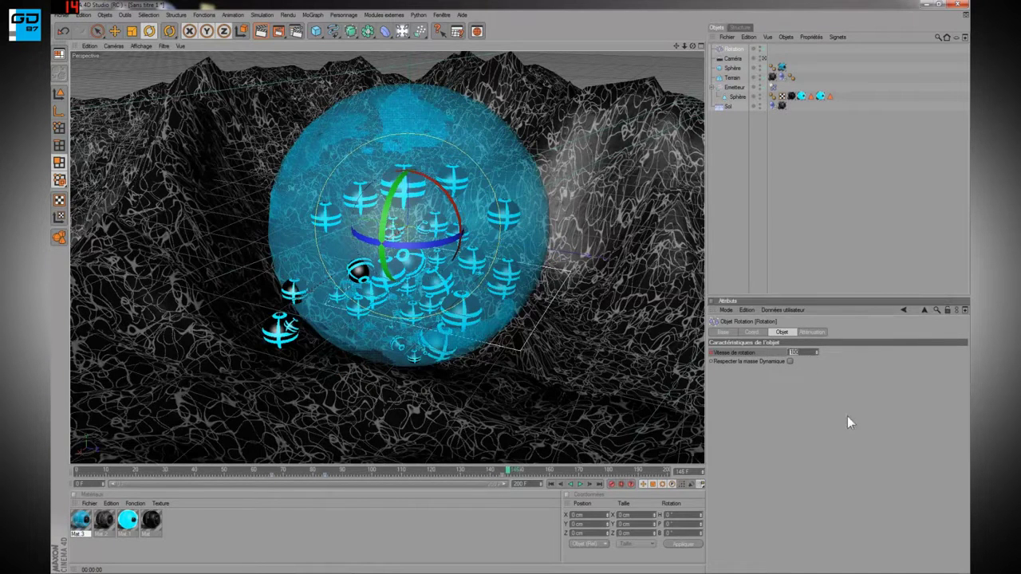
pyautogui.press('Return')
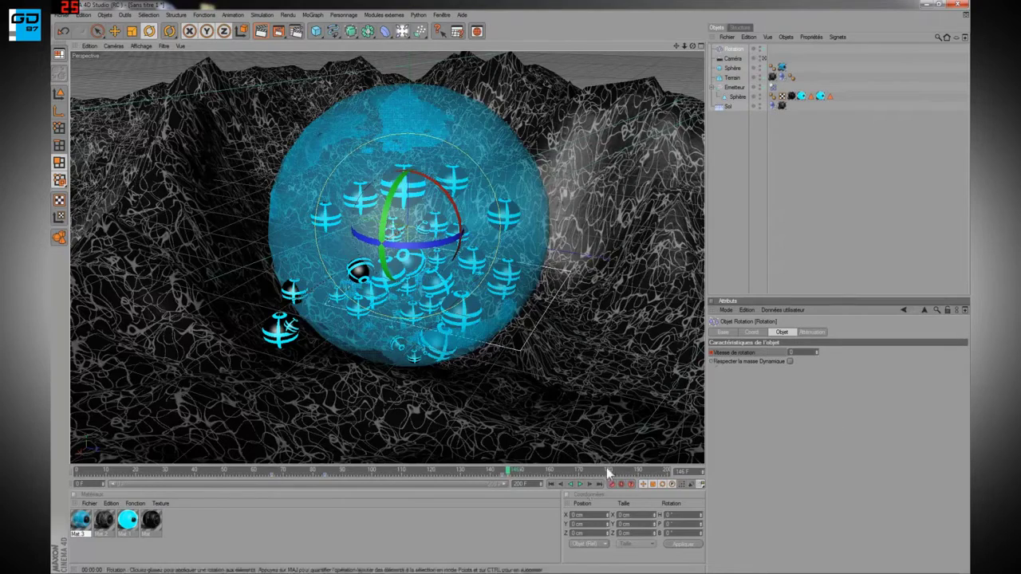
pyautogui.click(551, 483)
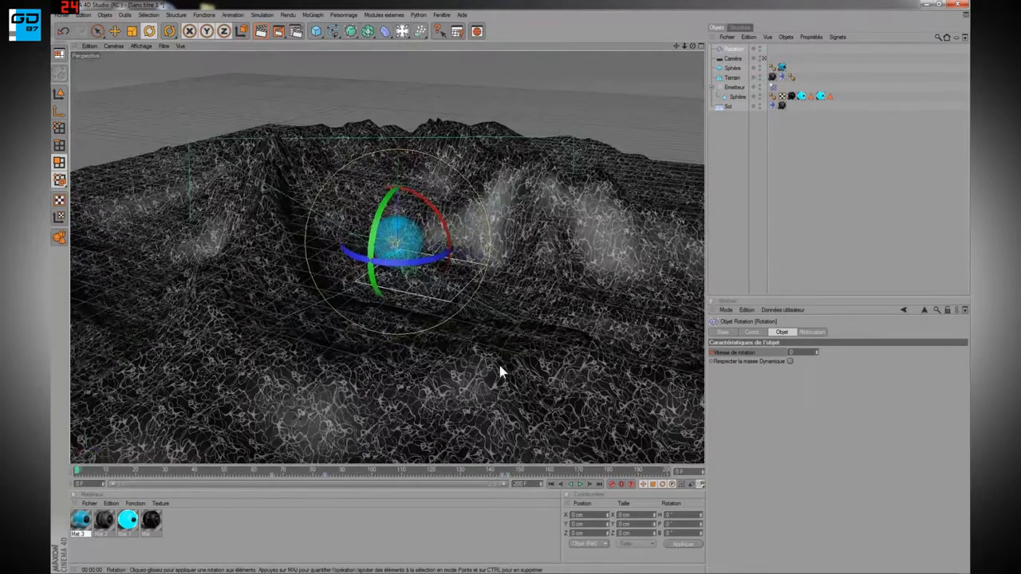
pyautogui.click(580, 484)
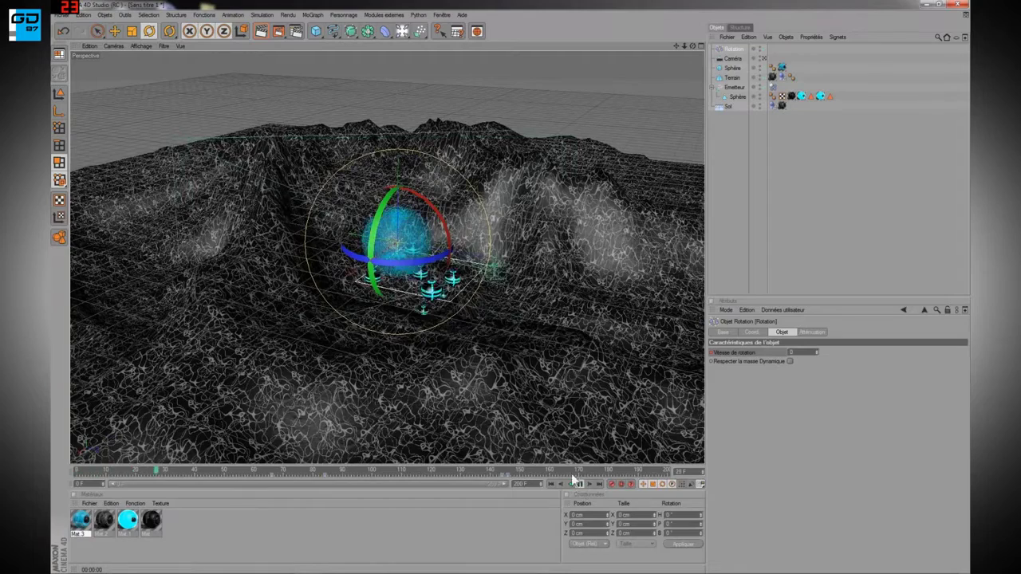